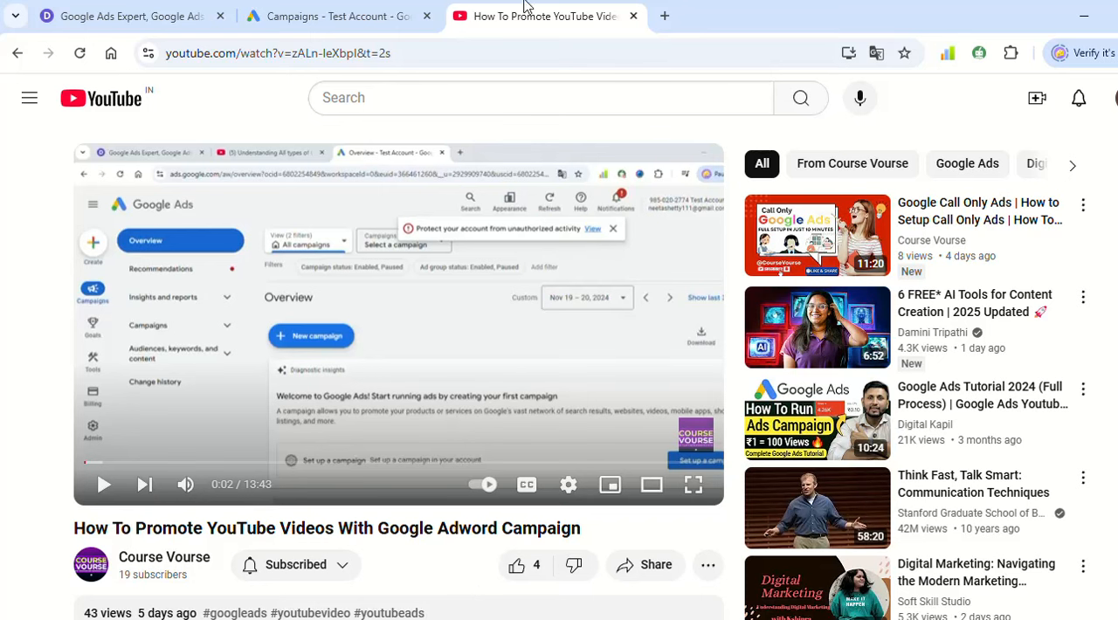
# - Switch to the Google Ads campaigns page and start creating a new campaign
pyautogui.click(332, 16)
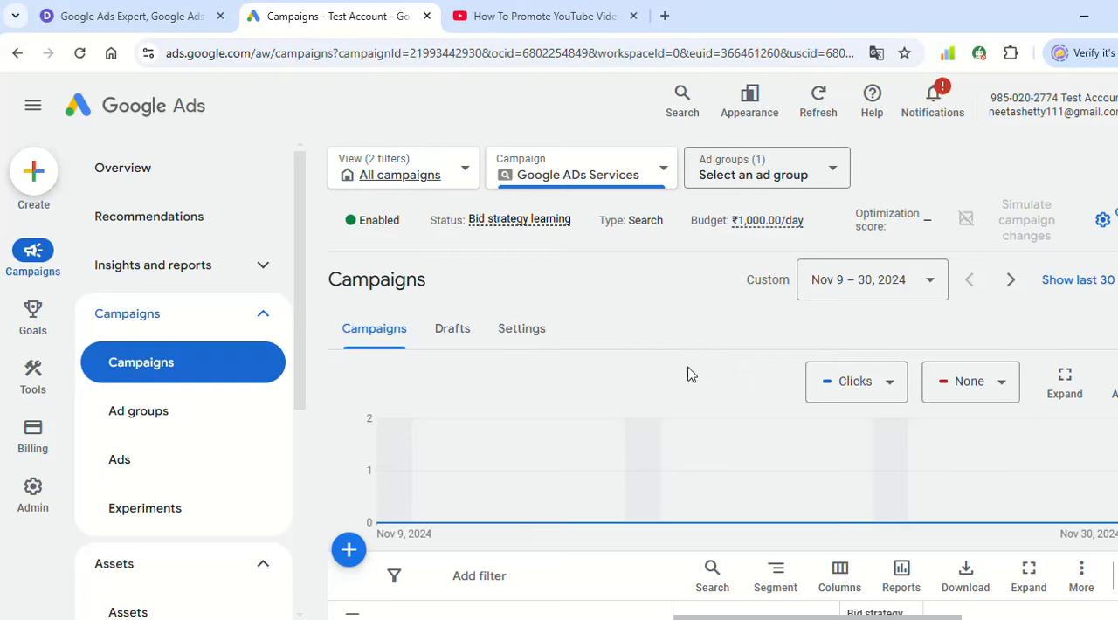
pyautogui.scroll(-3, 382, 361)
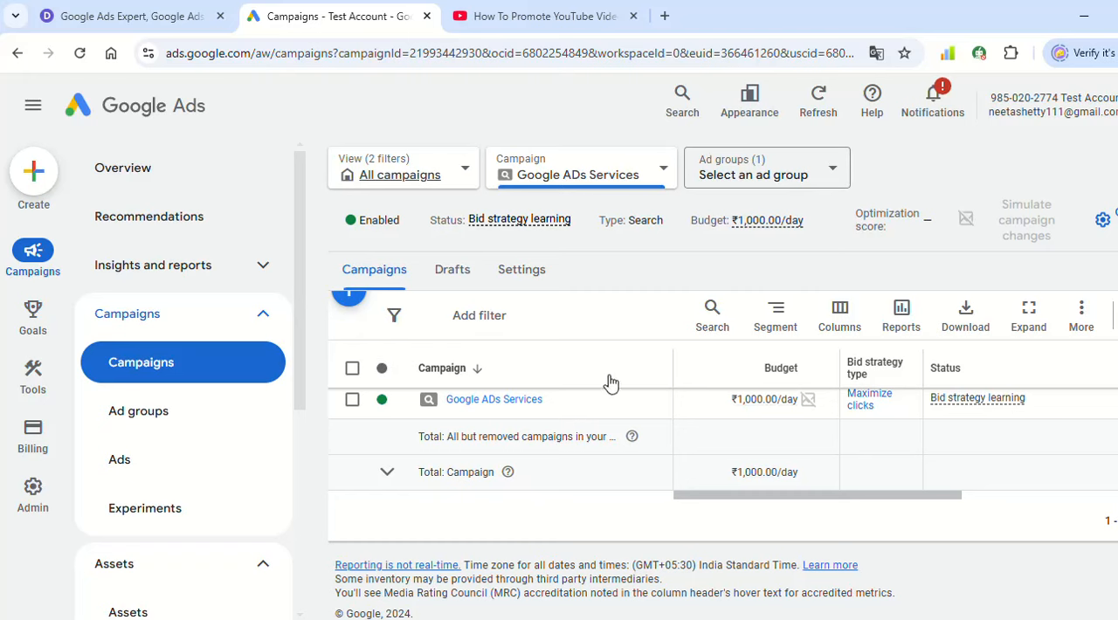
pyautogui.scroll(1, 507, 385)
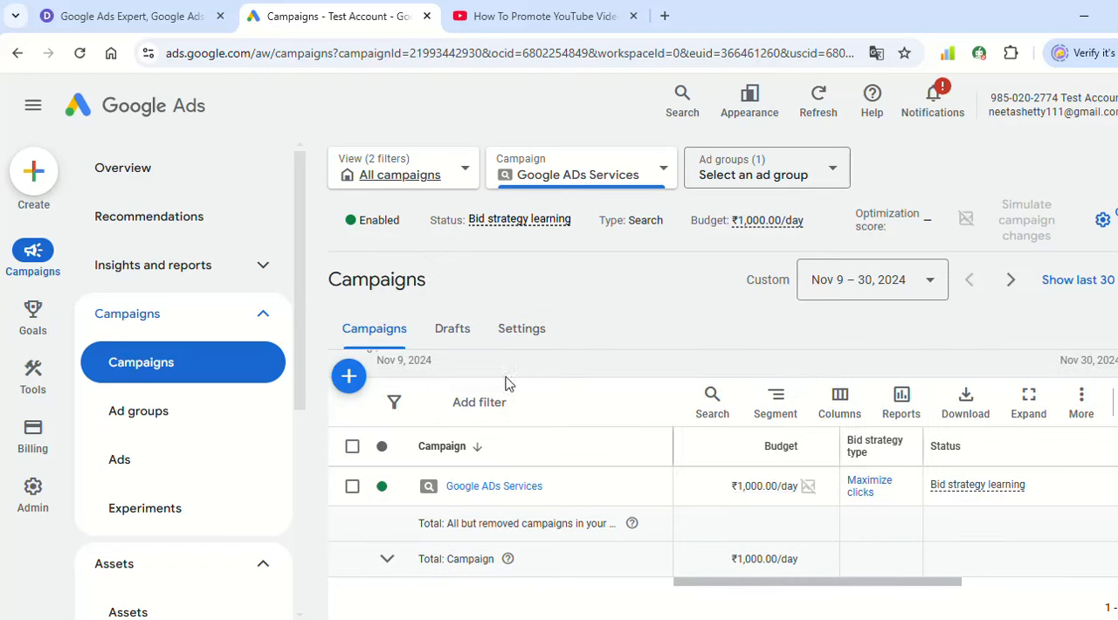
pyautogui.click(346, 378)
pyautogui.click(420, 390)
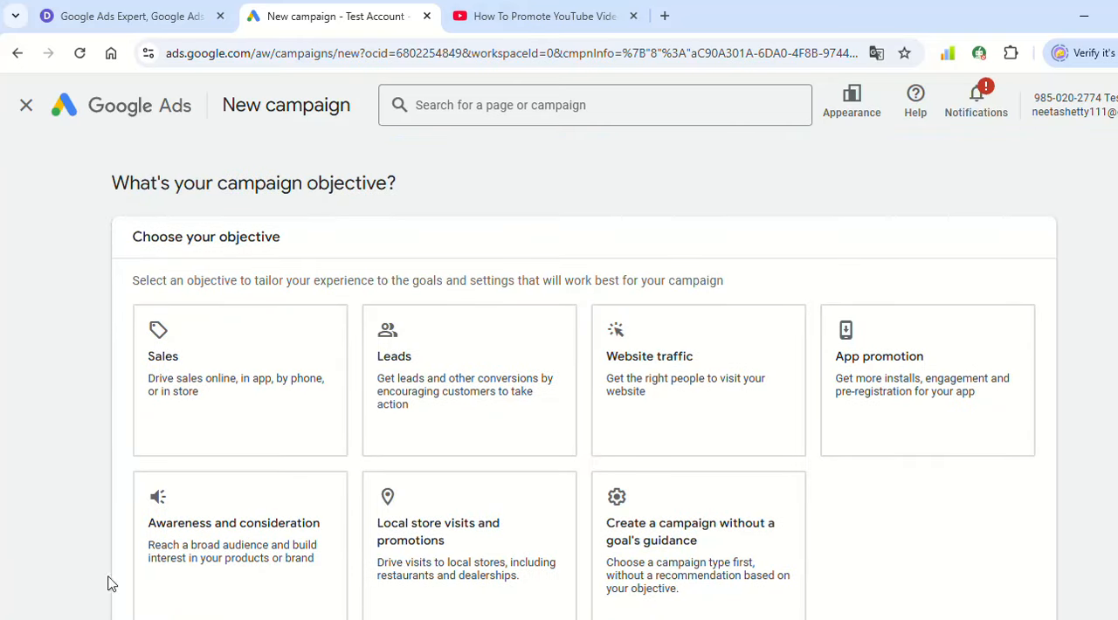
# - Choose Awareness and consideration as the new campaign's objective
pyautogui.click(472, 371)
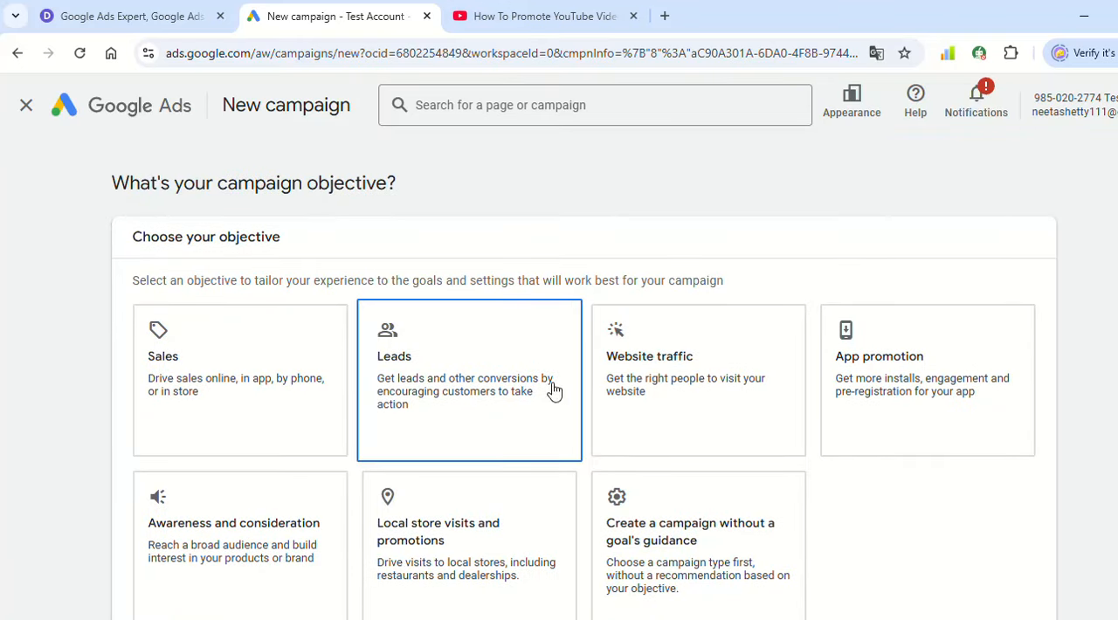
pyautogui.scroll(-1, 515, 372)
pyautogui.click(282, 448)
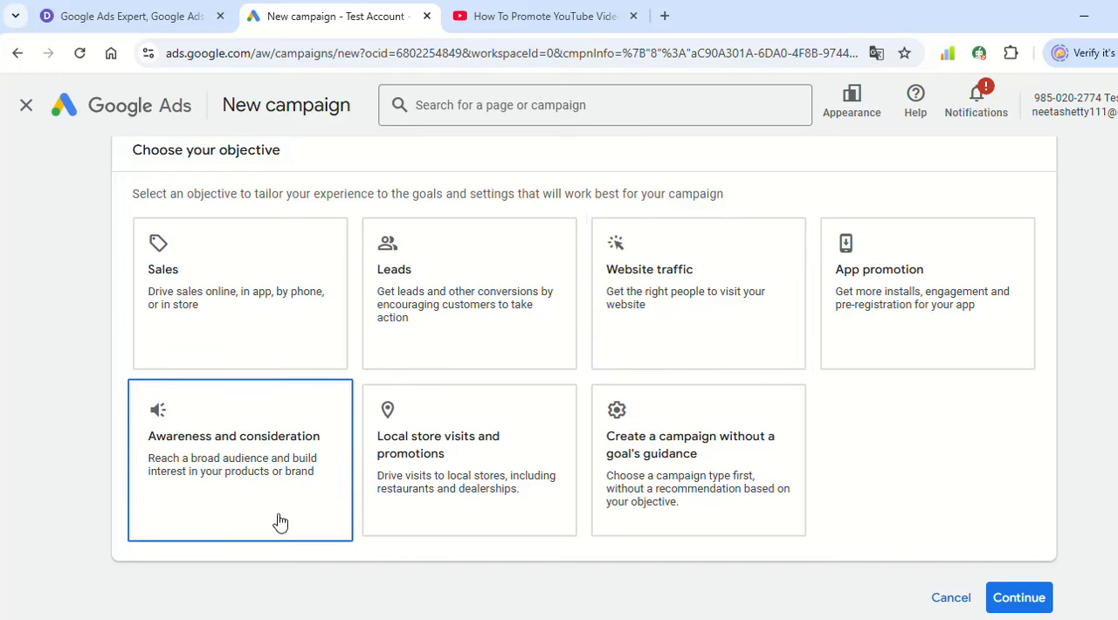
pyautogui.click(197, 437)
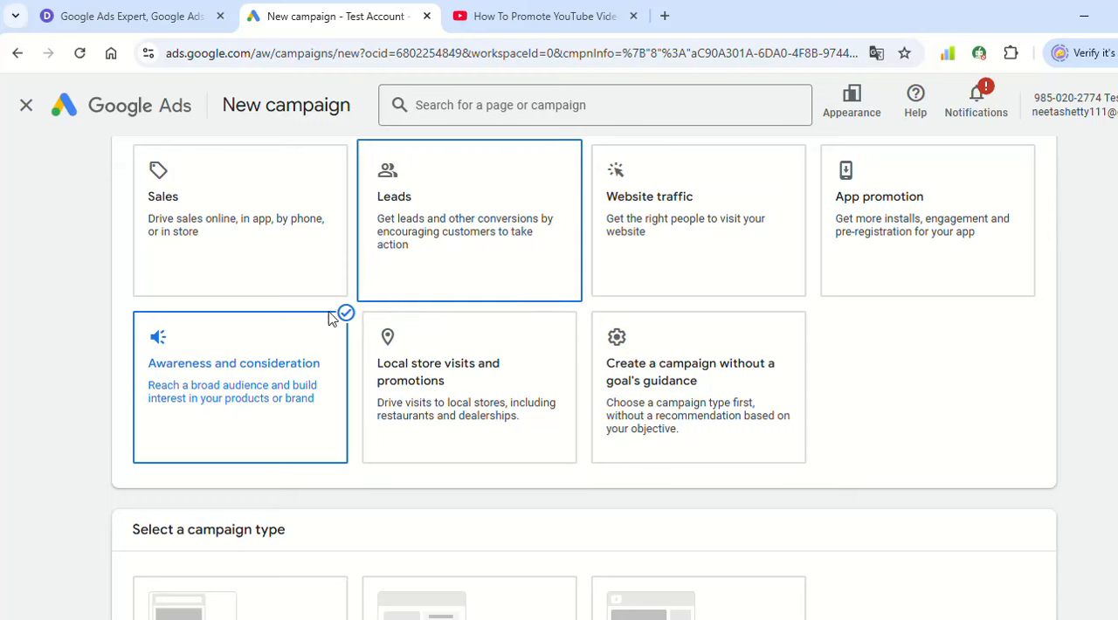
# - Select Video as the campaign type
pyautogui.scroll(-2, 195, 492)
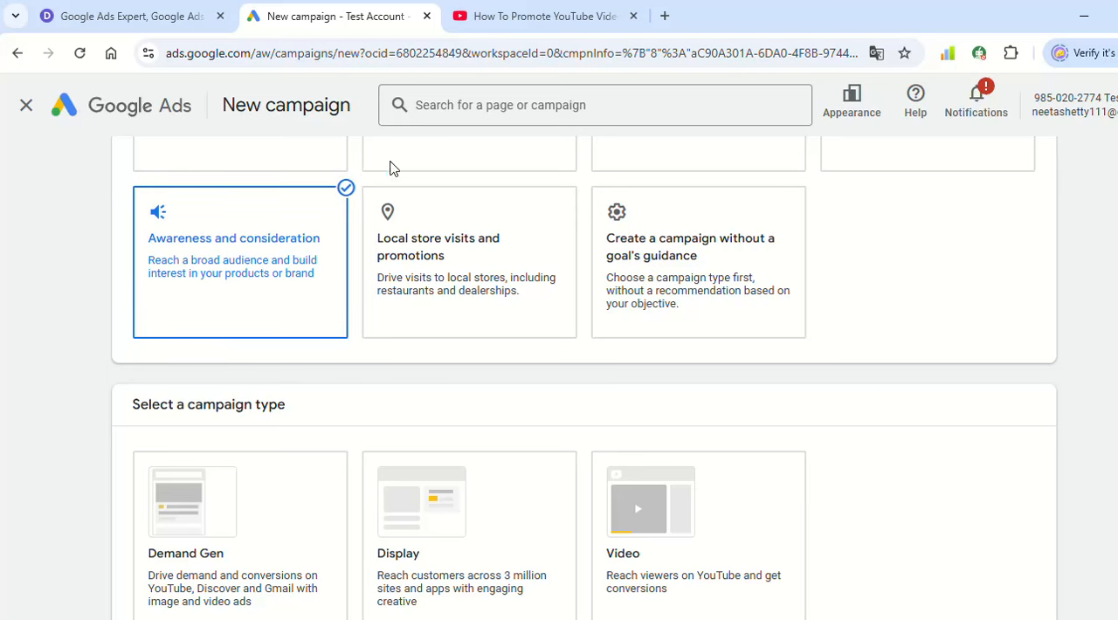
pyautogui.scroll(-2, 467, 338)
pyautogui.click(744, 350)
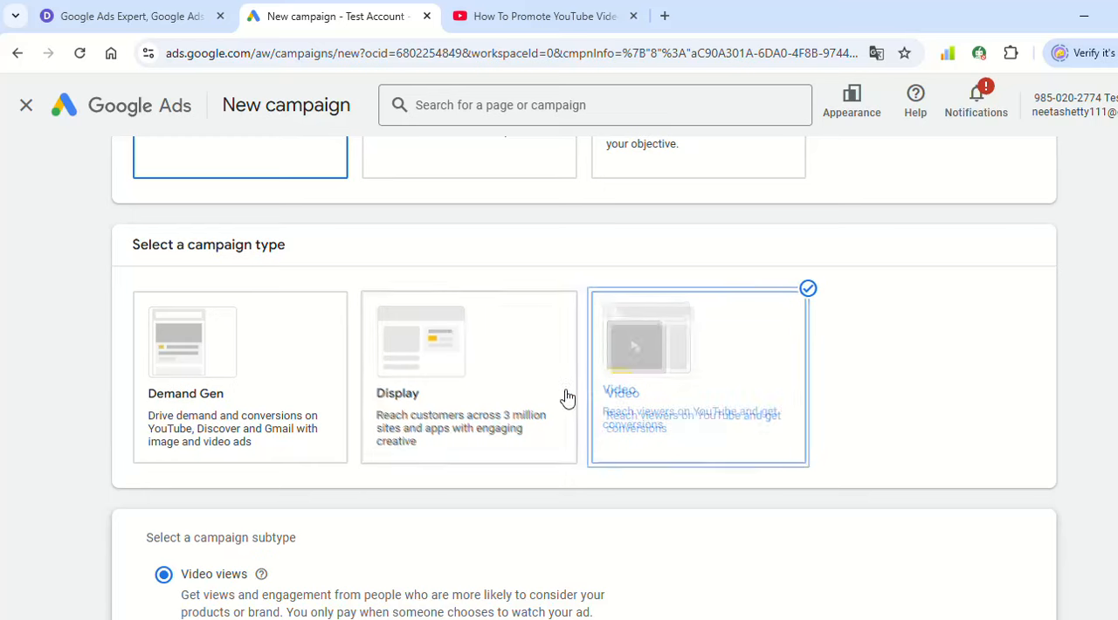
# - Review the Video views subtype description, keep that subtype, and continue to the campaign settings
pyautogui.scroll(-1, 758, 381)
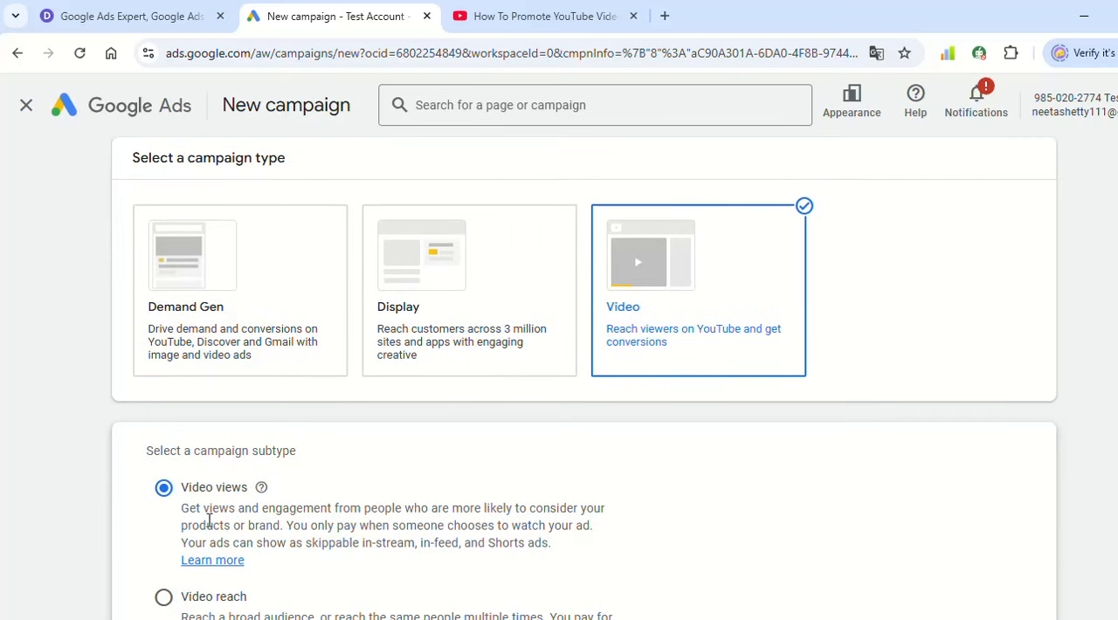
pyautogui.moveTo(184, 512); pyautogui.dragTo(463, 529)
pyautogui.moveTo(413, 548); pyautogui.dragTo(472, 545)
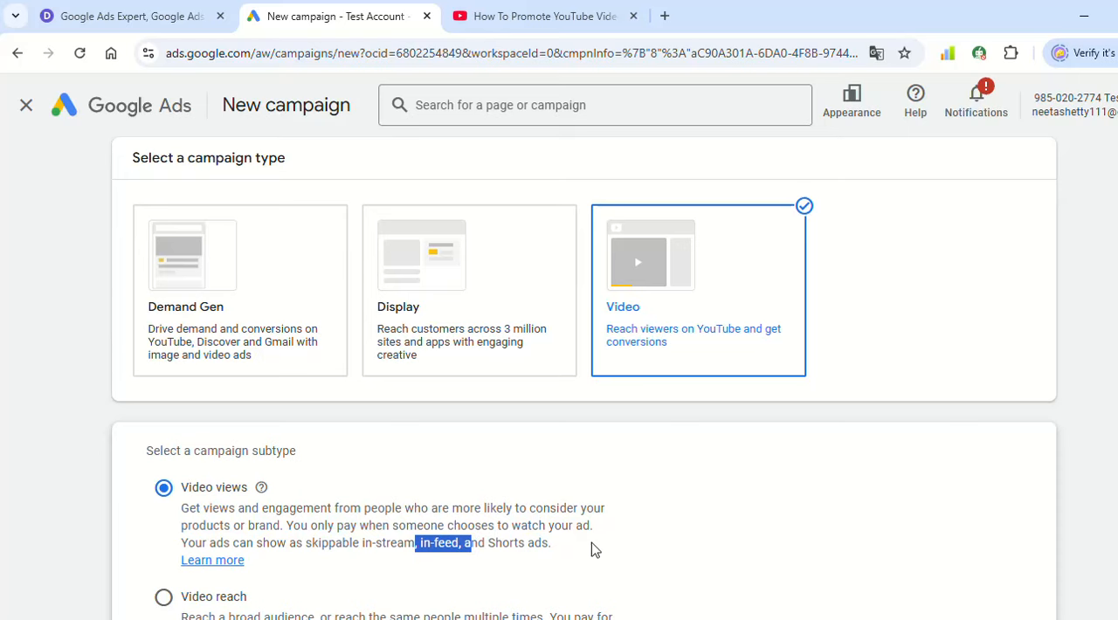
pyautogui.click(745, 507)
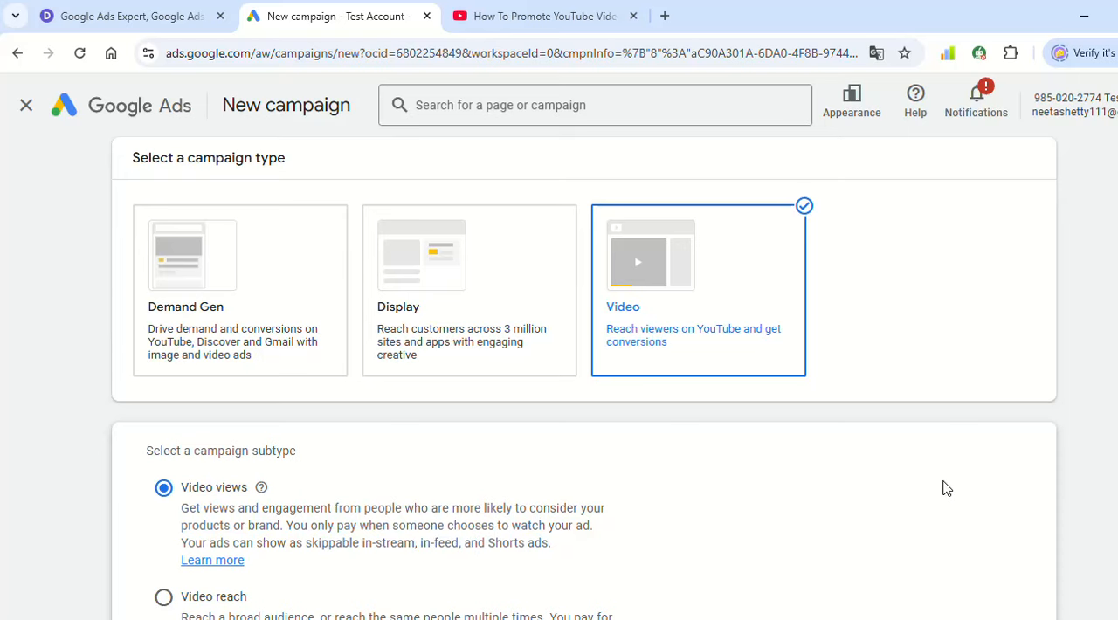
pyautogui.scroll(-4, 944, 489)
pyautogui.click(1048, 527)
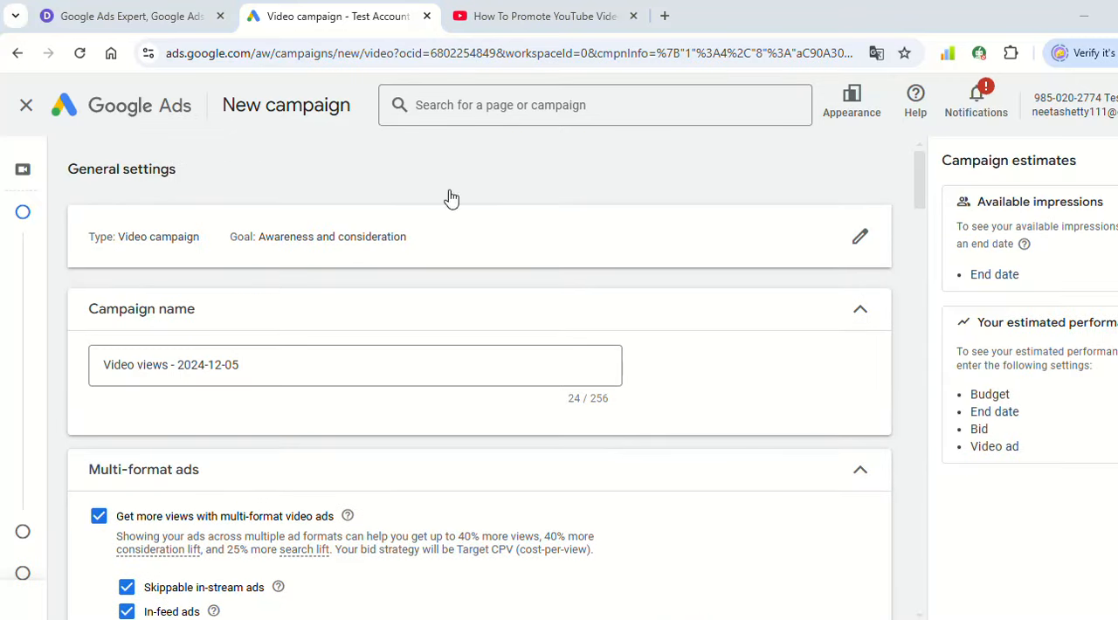
# - Replace the default campaign name with "In feed campaign"
pyautogui.doubleClick(313, 359)
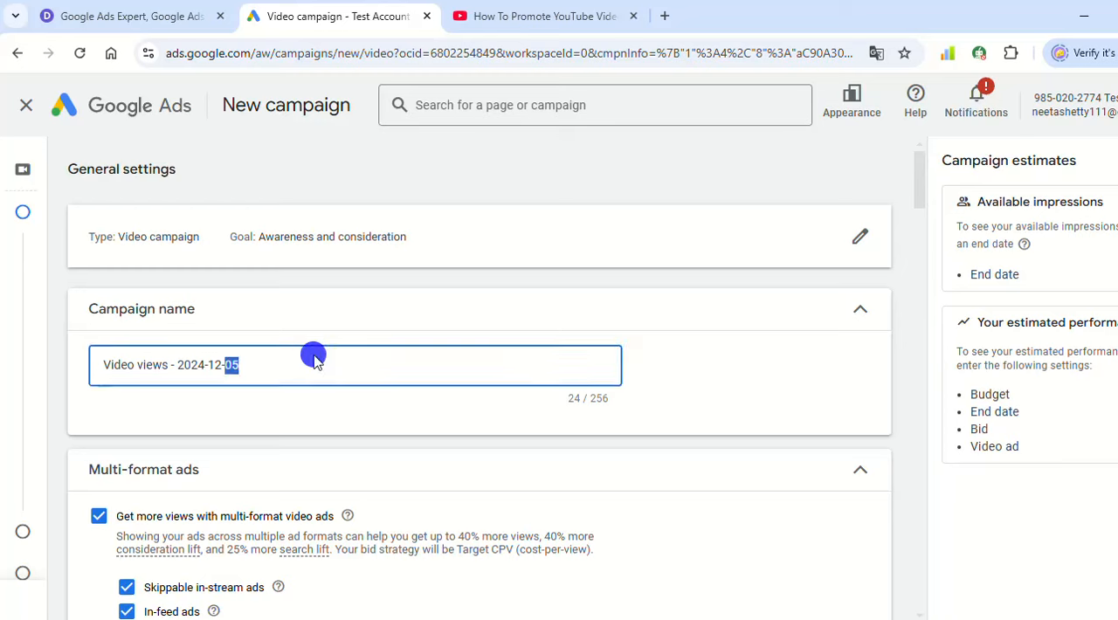
pyautogui.tripleClick(306, 358)
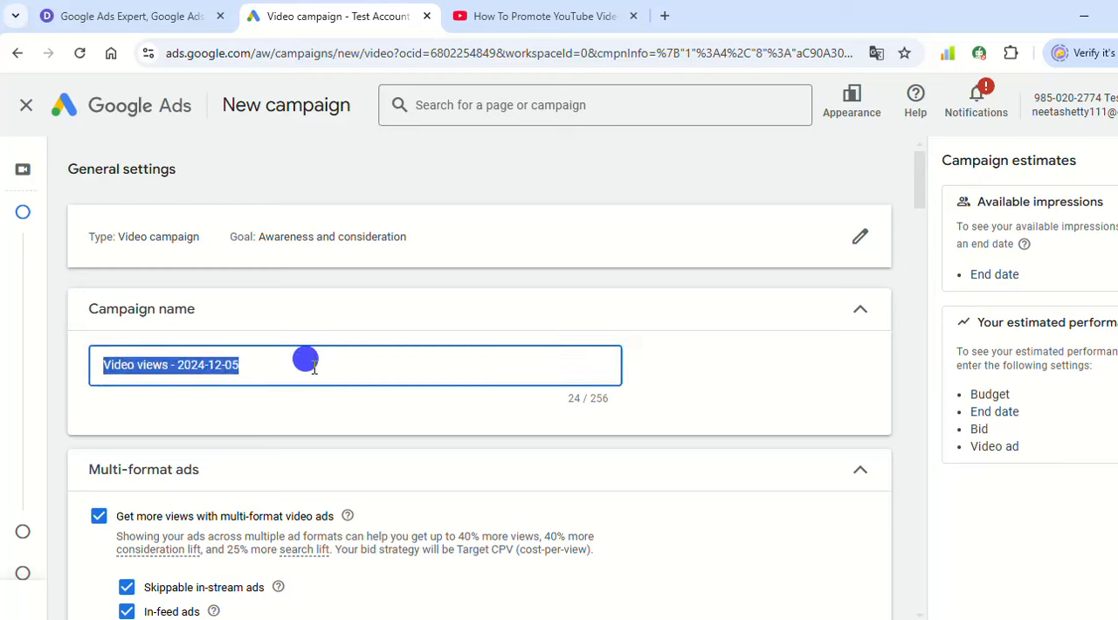
pyautogui.press('BackSpace')
pyautogui.write('In feed campaign')
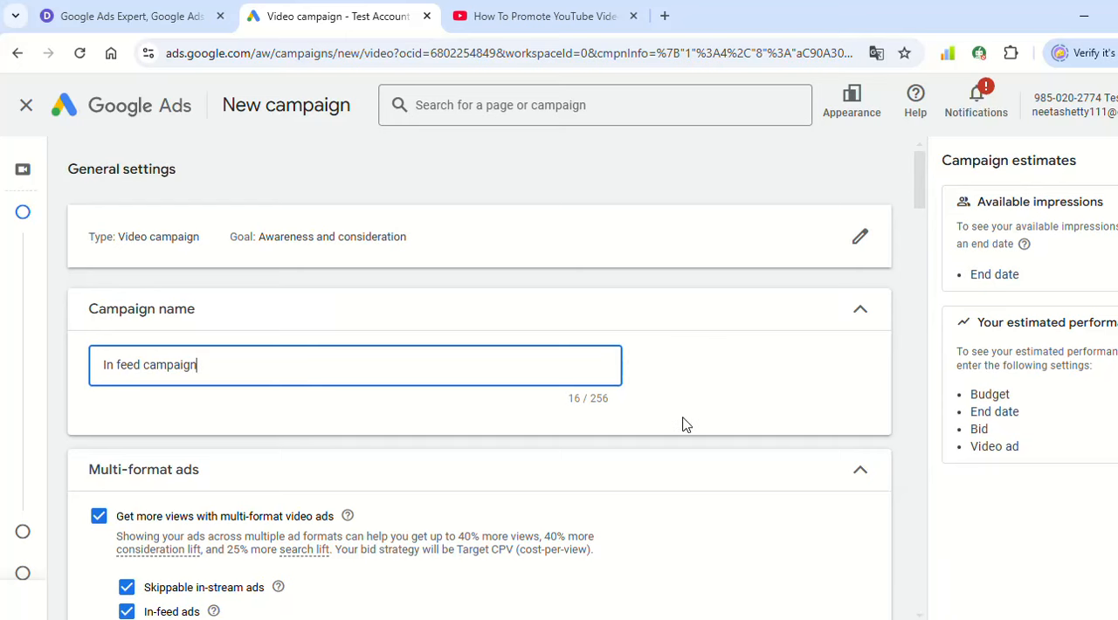
pyautogui.click(682, 397)
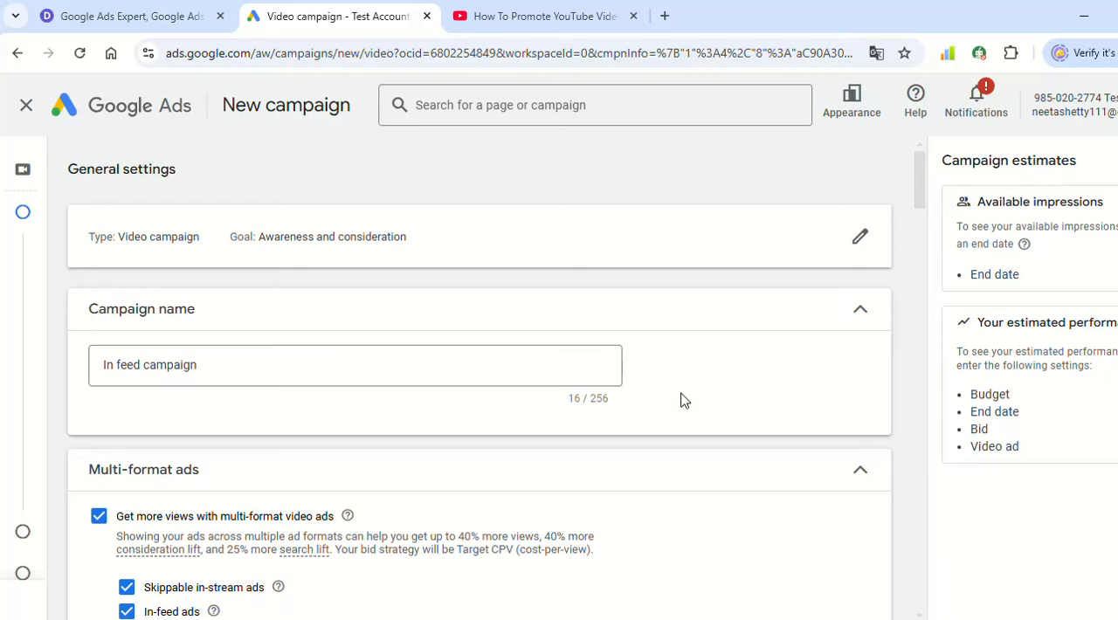
# - Turn off the option to get more views with multi-format video ads
pyautogui.scroll(-2, 551, 428)
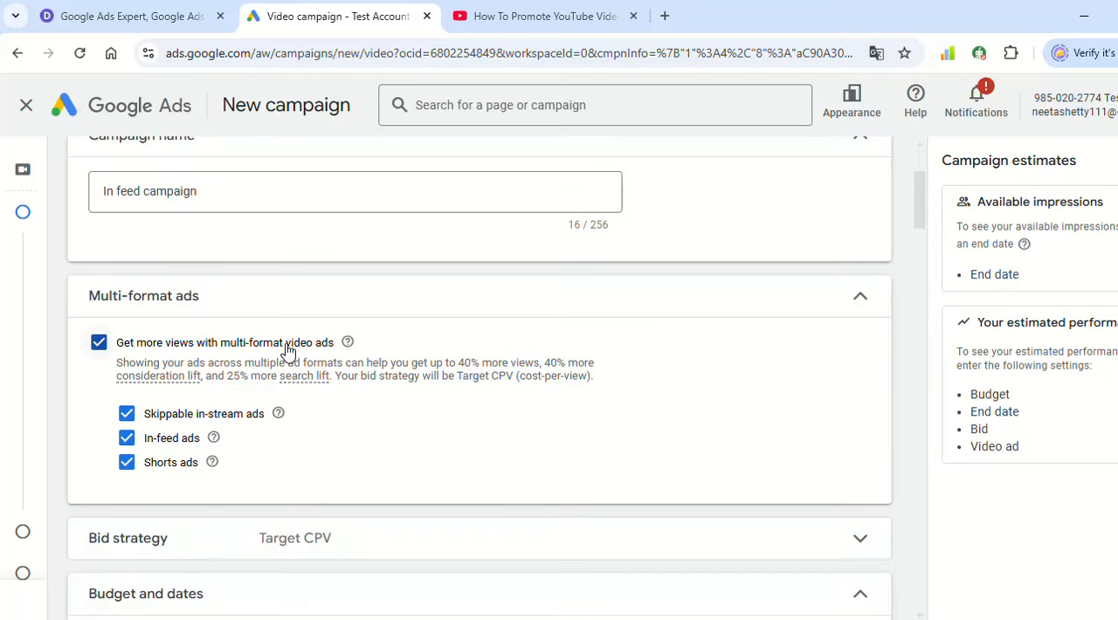
pyautogui.moveTo(81, 296); pyautogui.dragTo(212, 304)
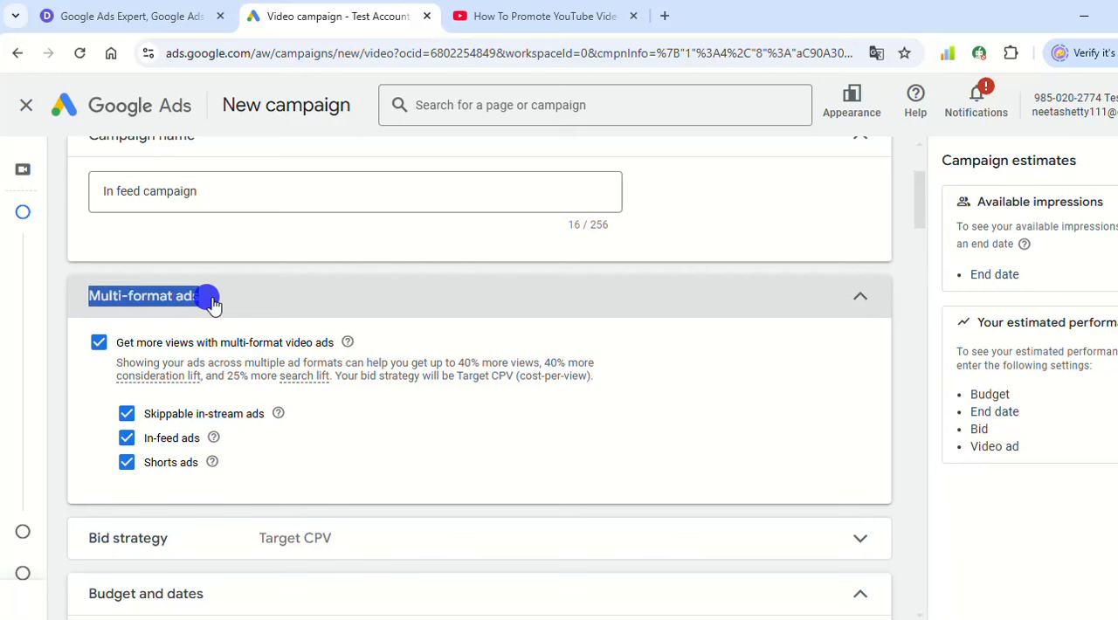
pyautogui.click(250, 300)
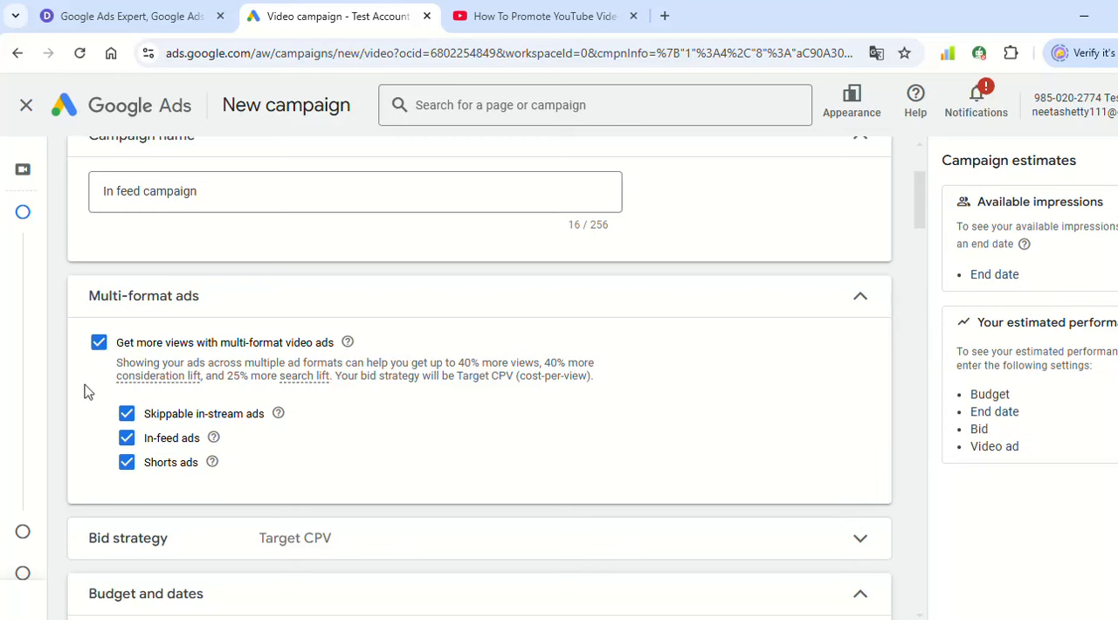
pyautogui.click(97, 344)
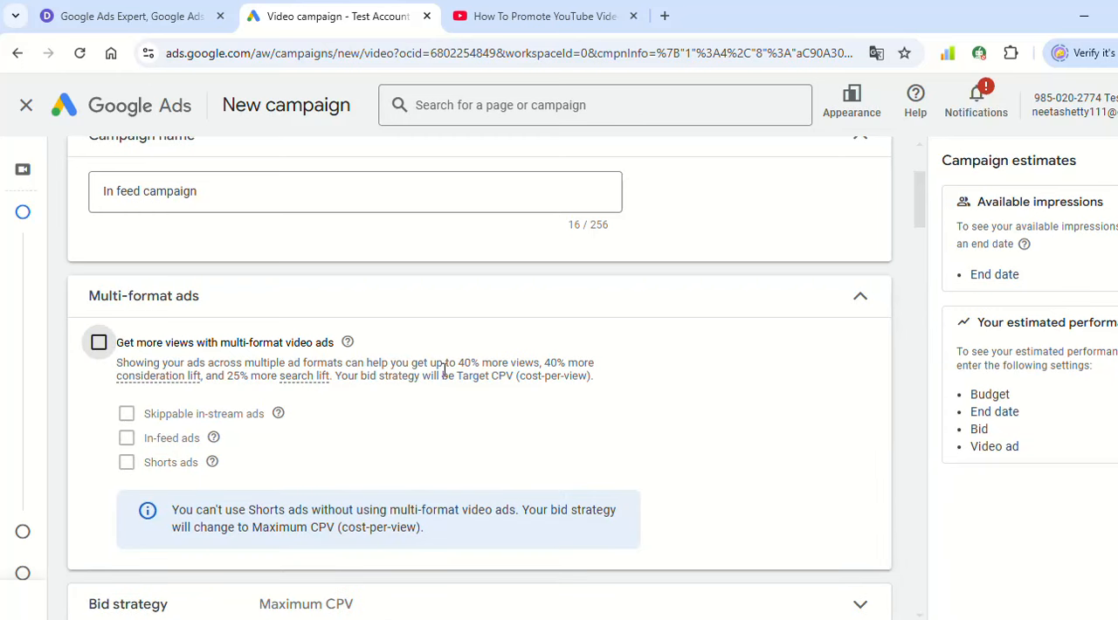
# - Change the budget type to Daily and set the amount to ₹500
pyautogui.scroll(-3, 444, 370)
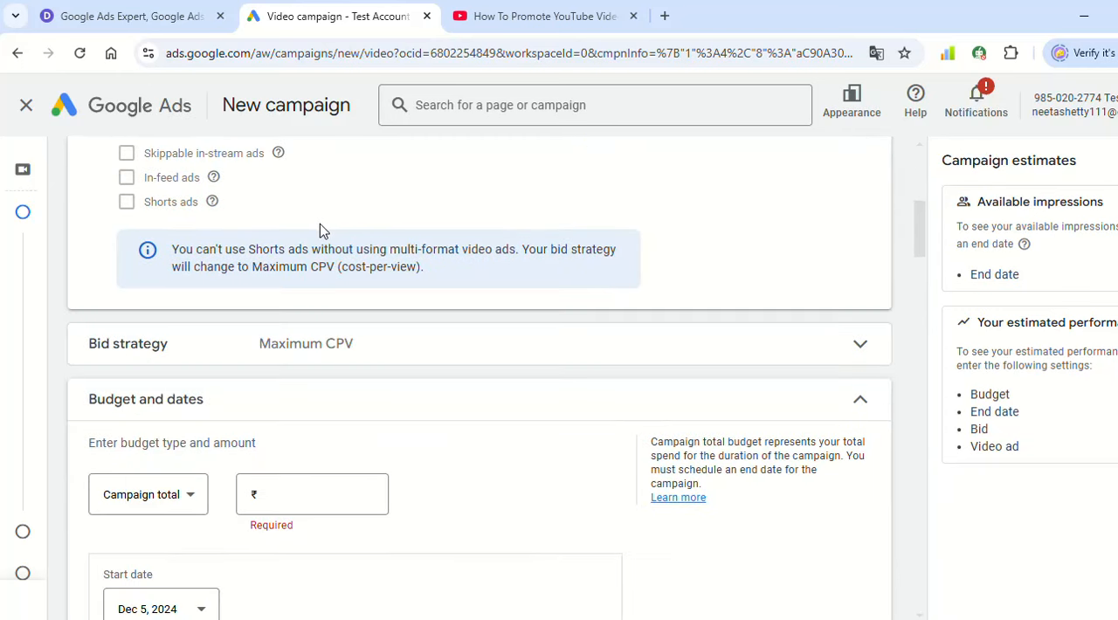
pyautogui.scroll(-1, 391, 334)
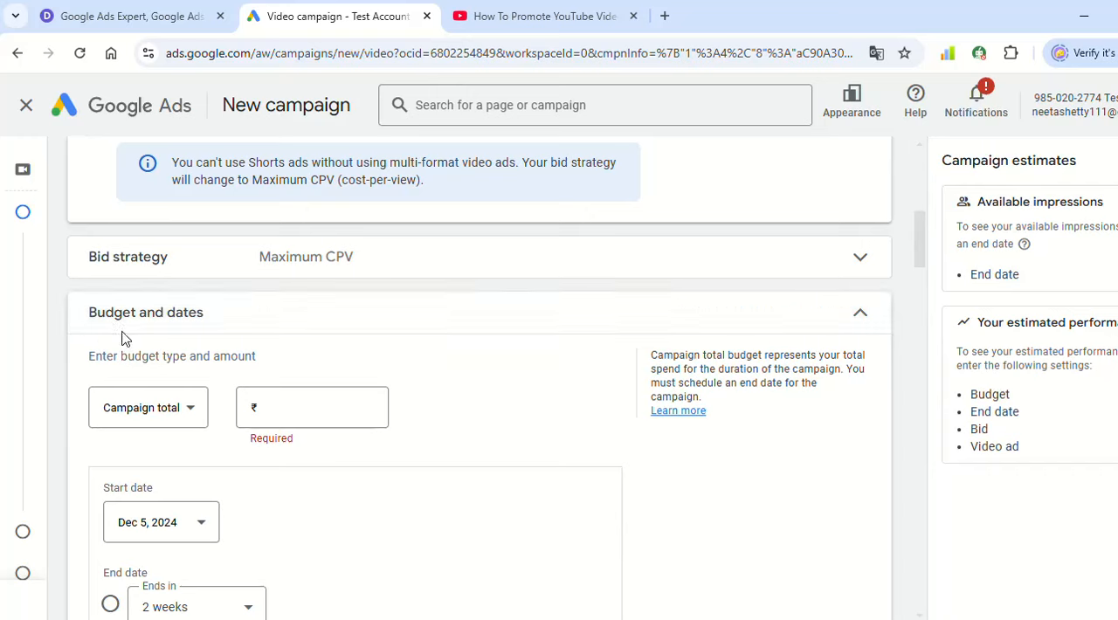
pyautogui.scroll(-1, 469, 382)
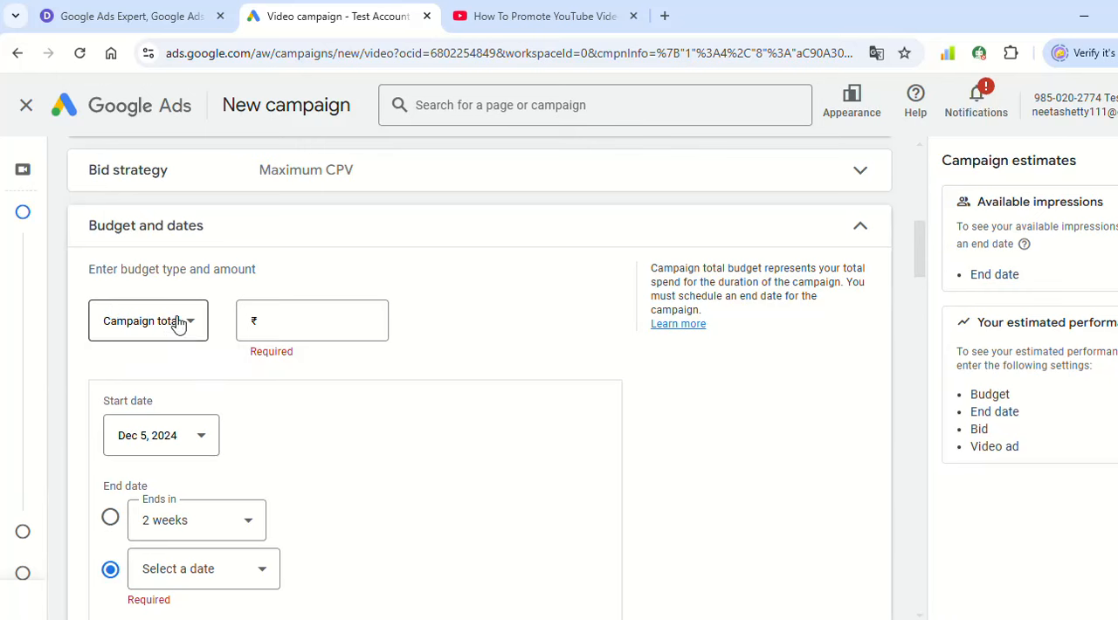
pyautogui.click(154, 316)
pyautogui.click(143, 347)
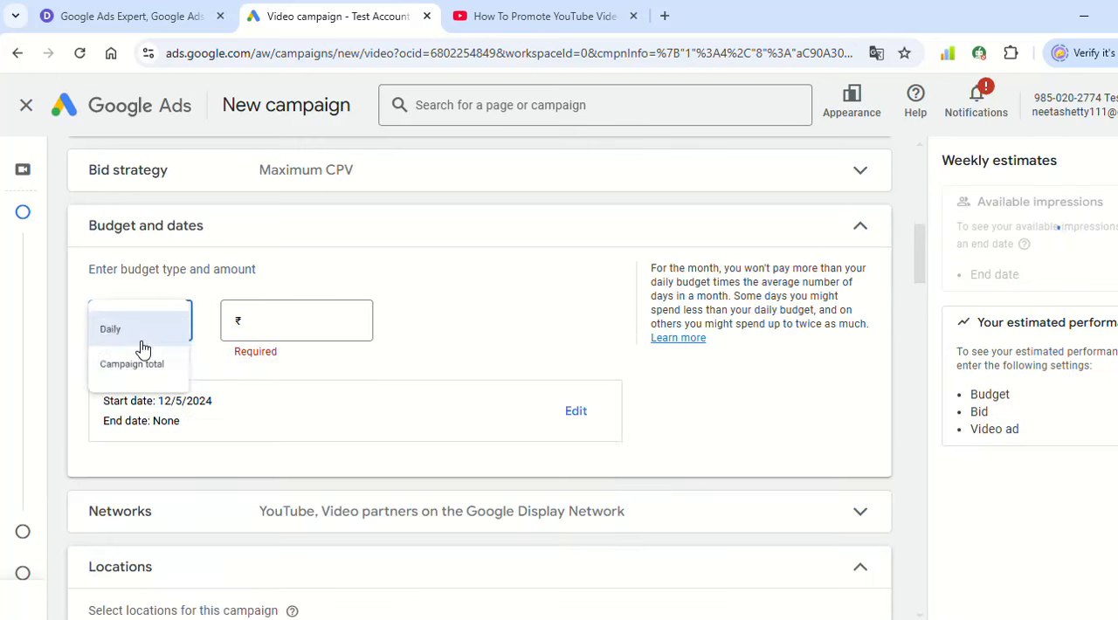
pyautogui.click(288, 317)
pyautogui.write('5000')
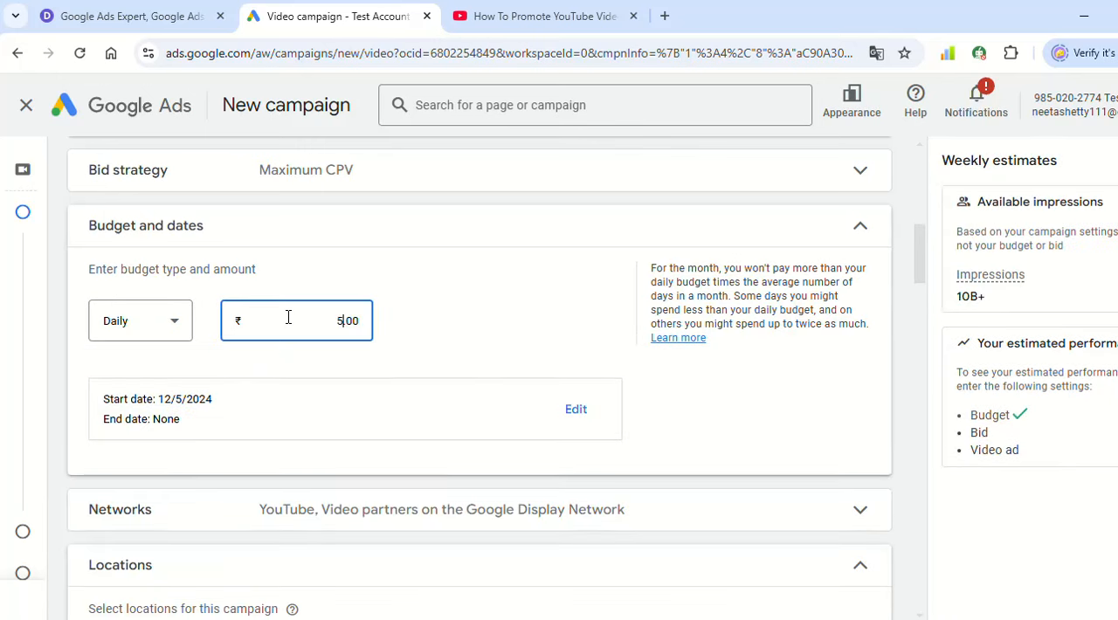
pyautogui.click(441, 294)
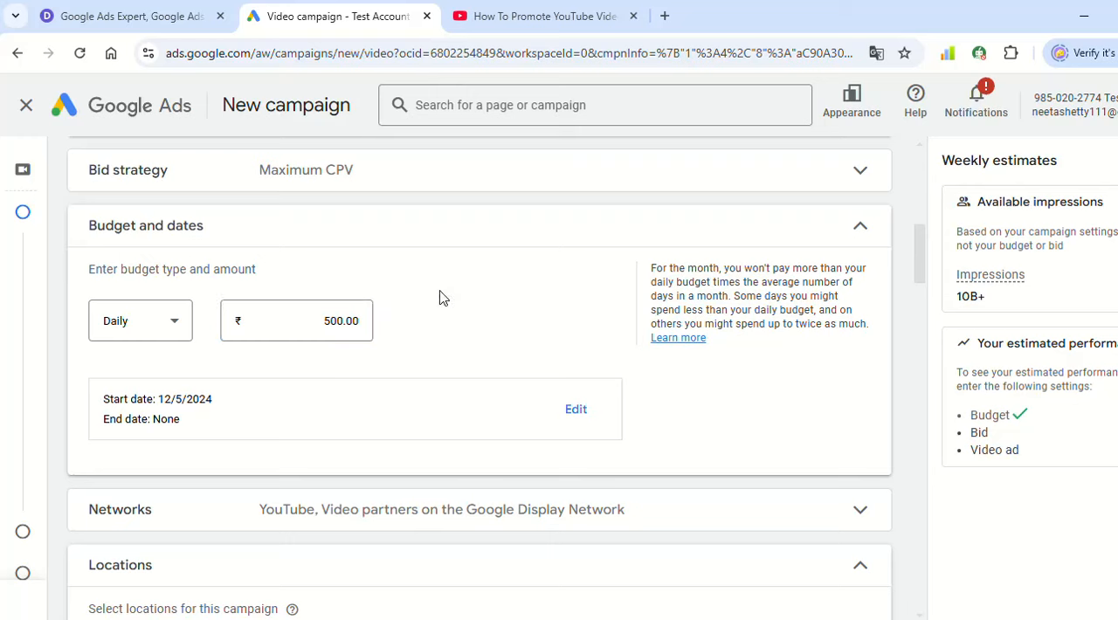
pyautogui.click(134, 341)
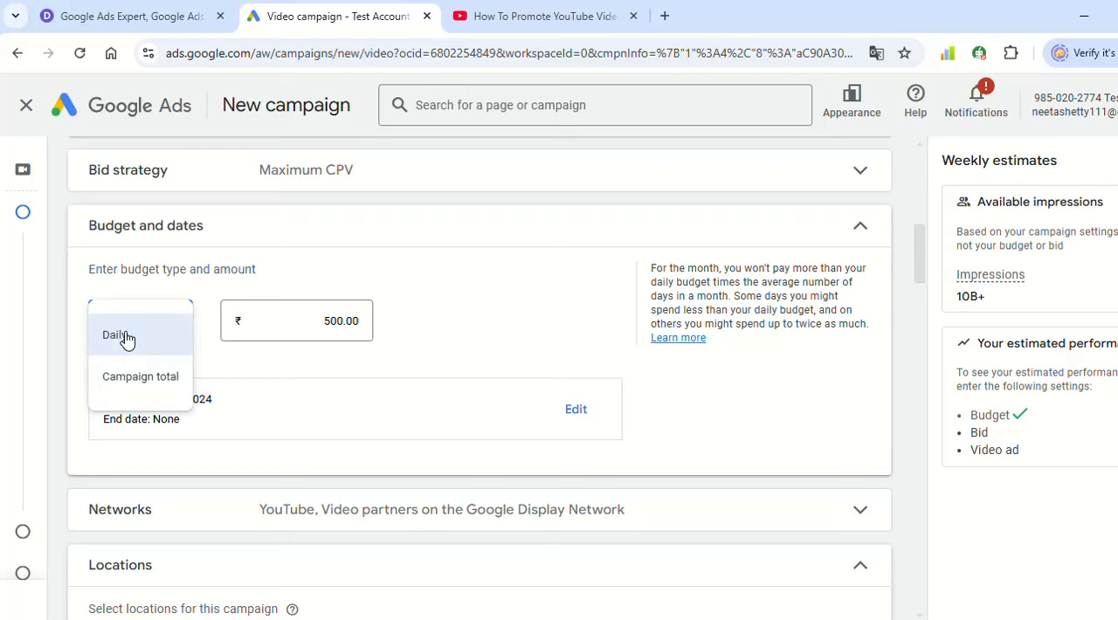
pyautogui.click(425, 328)
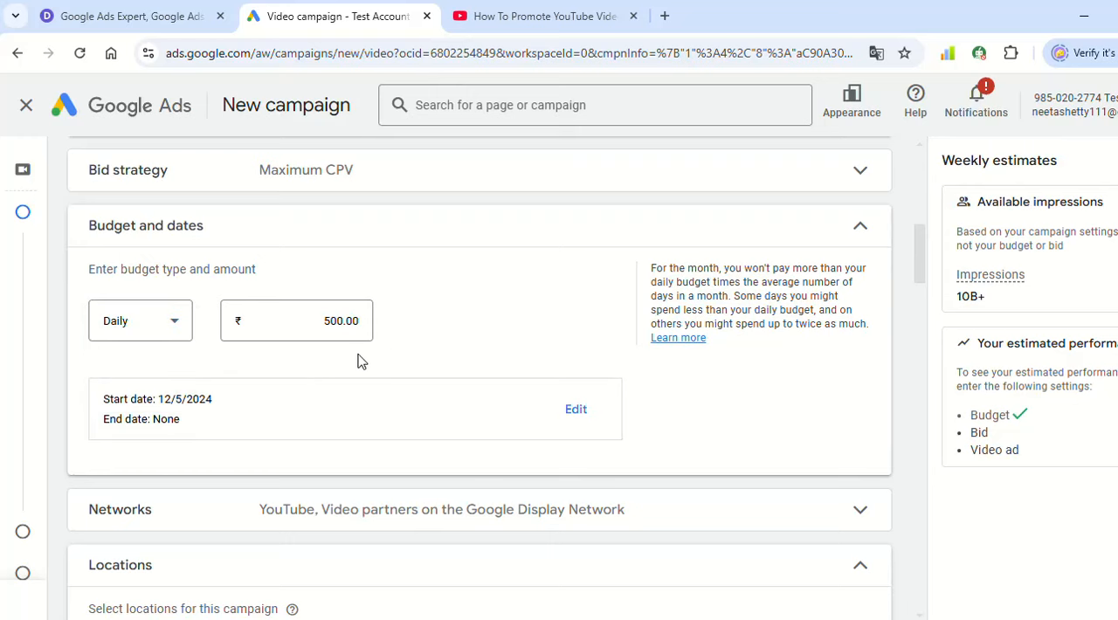
# - Edit the campaign dates and set the end date to Dec 31, 2024
pyautogui.click(576, 404)
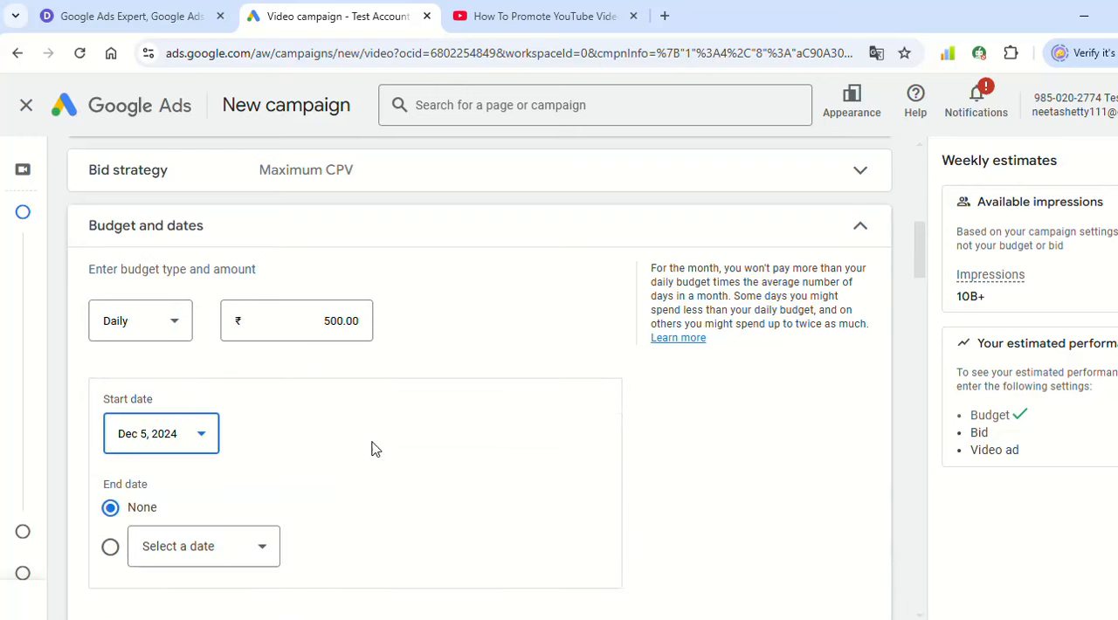
pyautogui.scroll(-2, 372, 449)
pyautogui.click(265, 371)
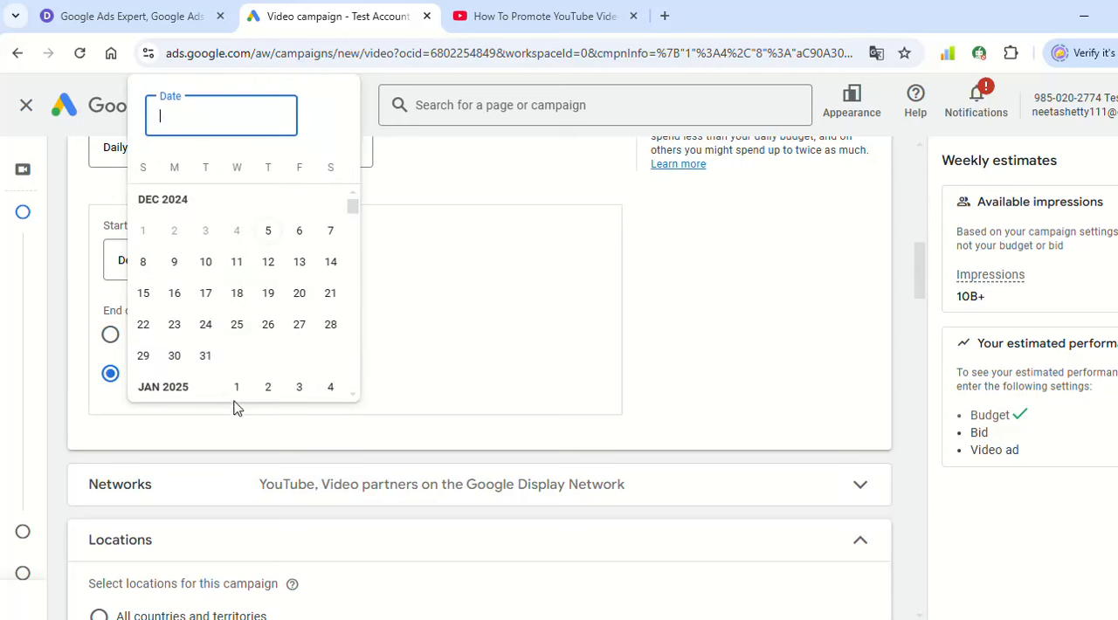
pyautogui.click(200, 354)
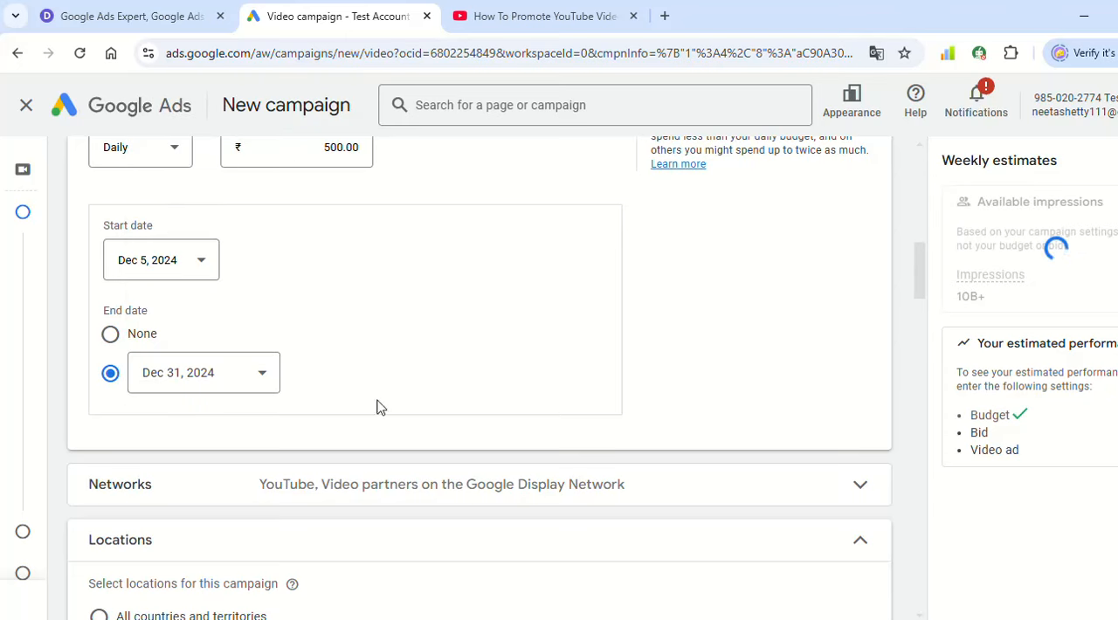
# - Review the campaign's network options for YouTube, Google TV and Google video partners, then collapse the Networks settings
pyautogui.scroll(-1, 424, 361)
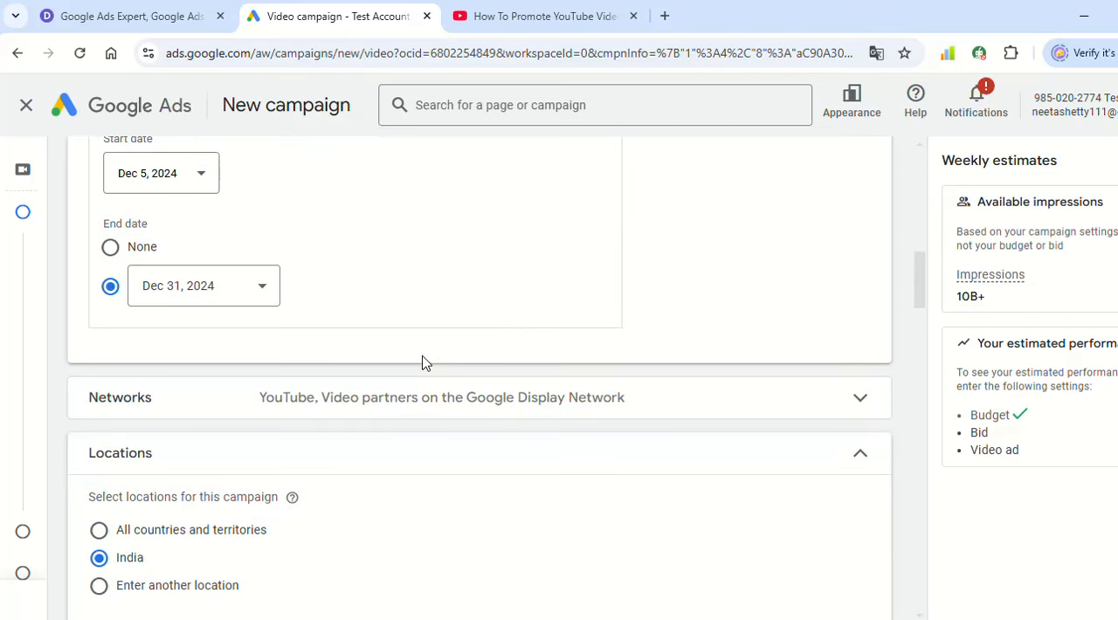
pyautogui.scroll(-1, 427, 292)
pyautogui.click(157, 309)
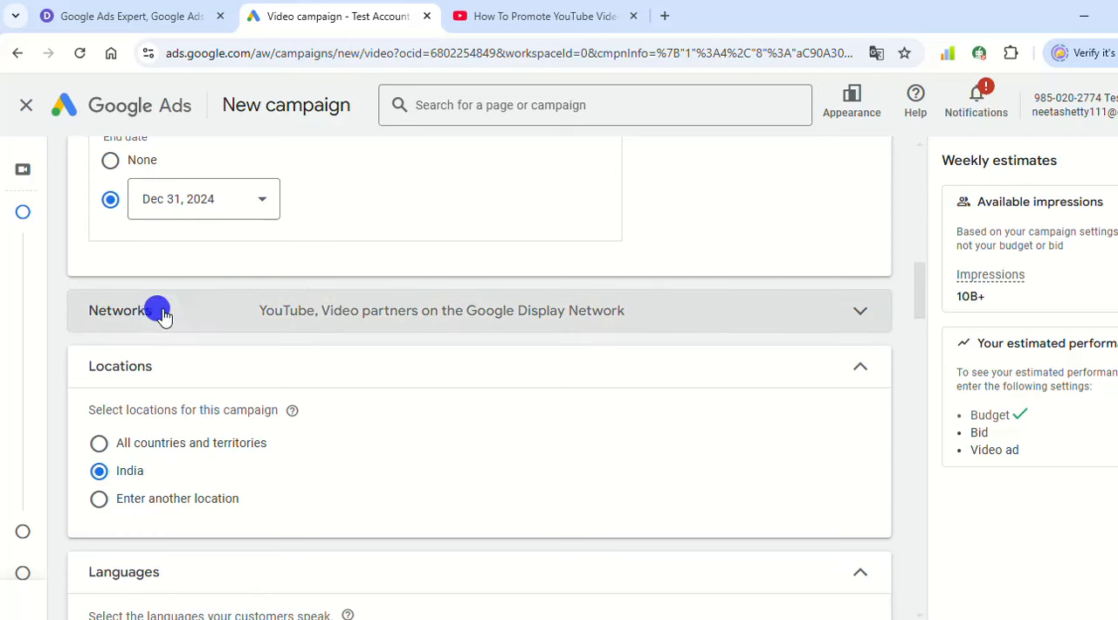
pyautogui.scroll(-1, 512, 320)
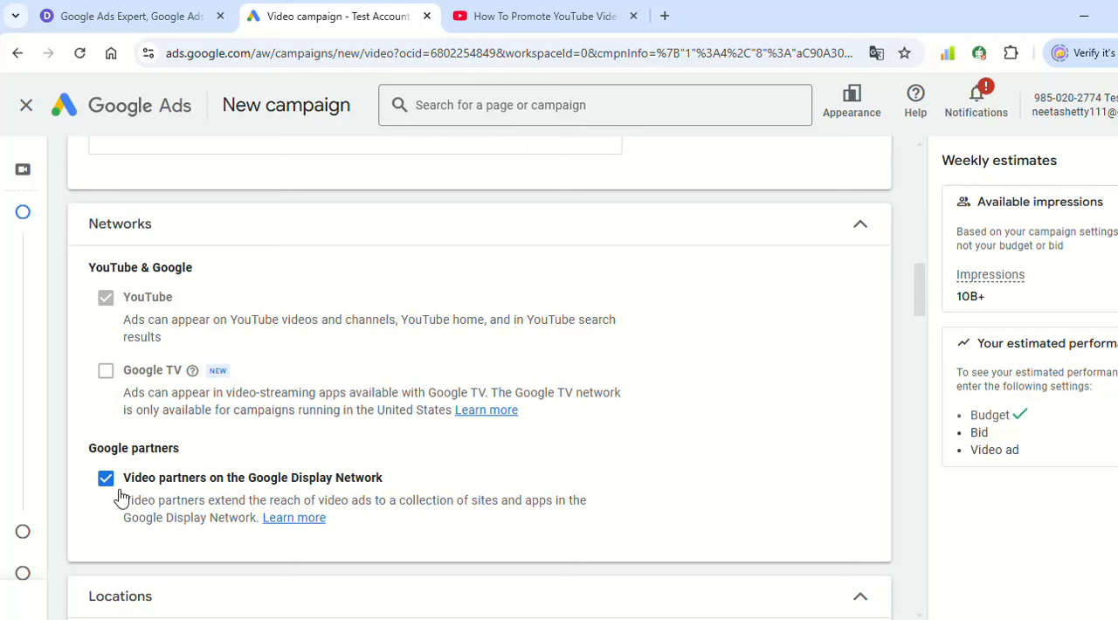
pyautogui.click(860, 225)
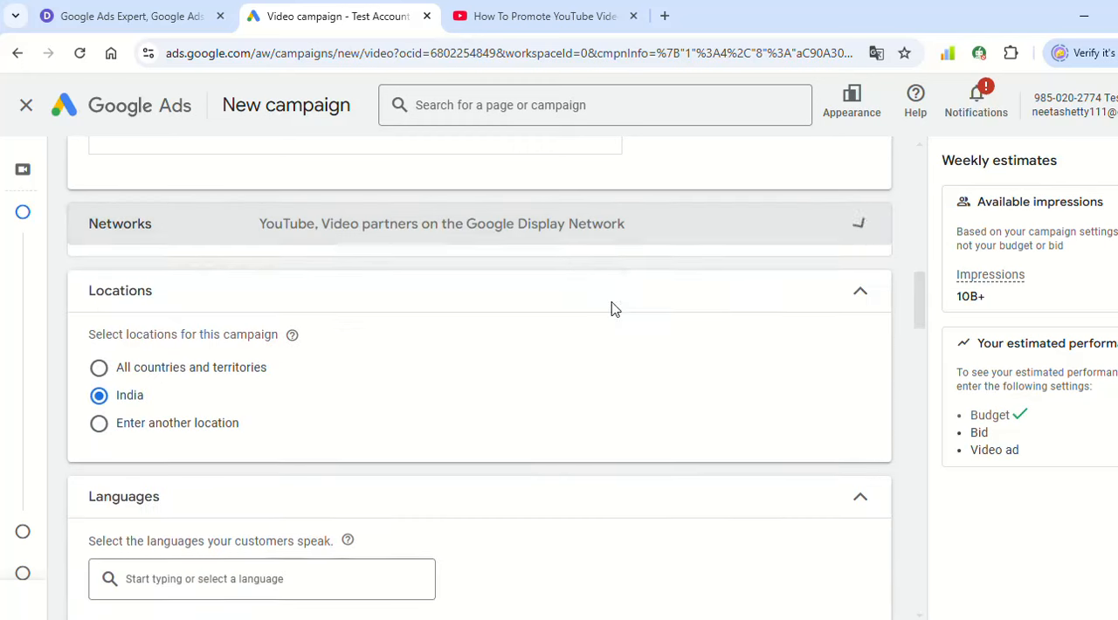
# - Include Delhi, India as a custom target location for the campaign
pyautogui.scroll(-1, 469, 258)
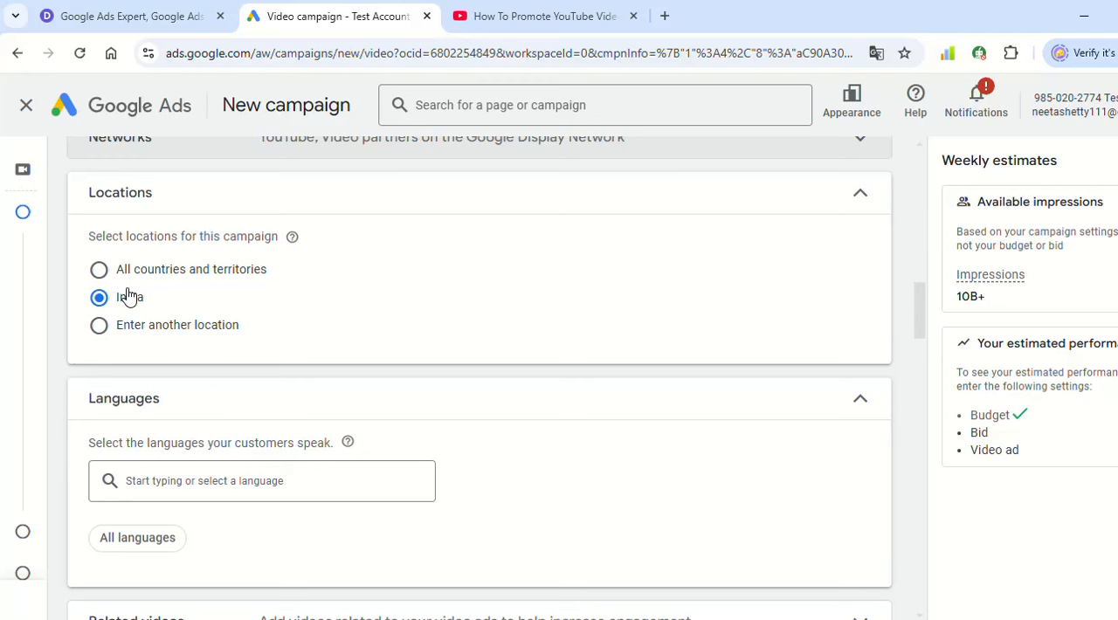
pyautogui.click(194, 325)
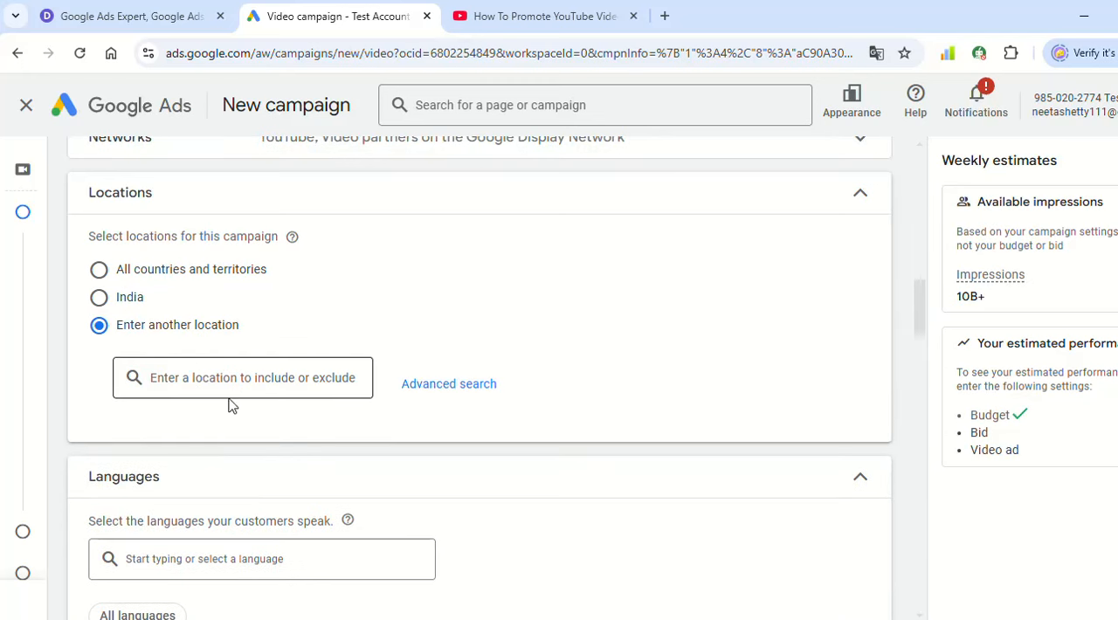
pyautogui.click(234, 360)
pyautogui.write('de')
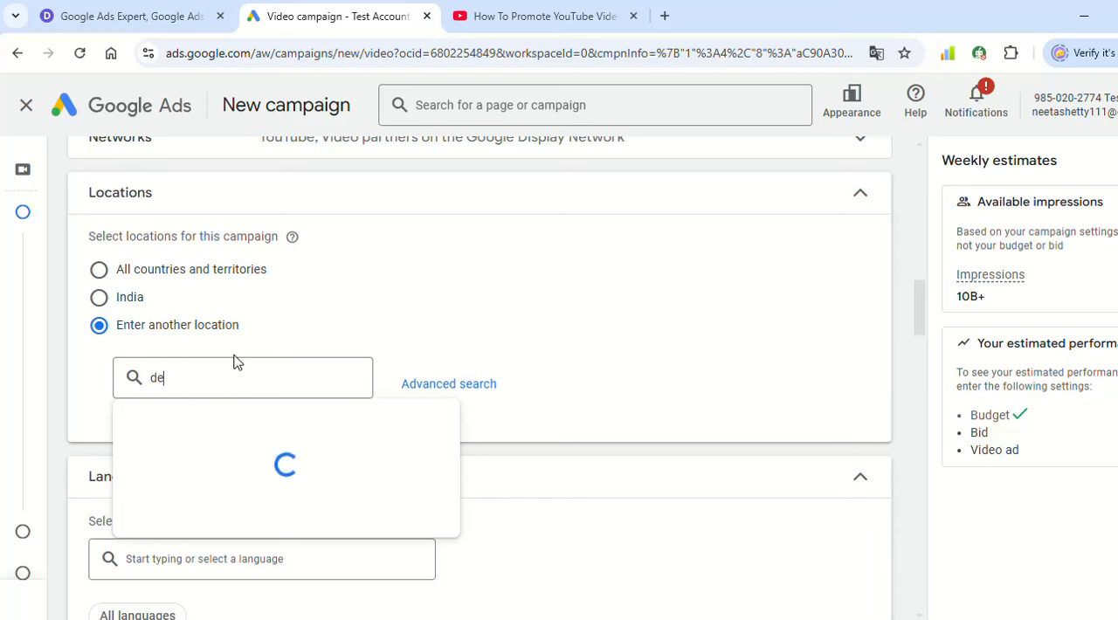
pyautogui.write('lhi')
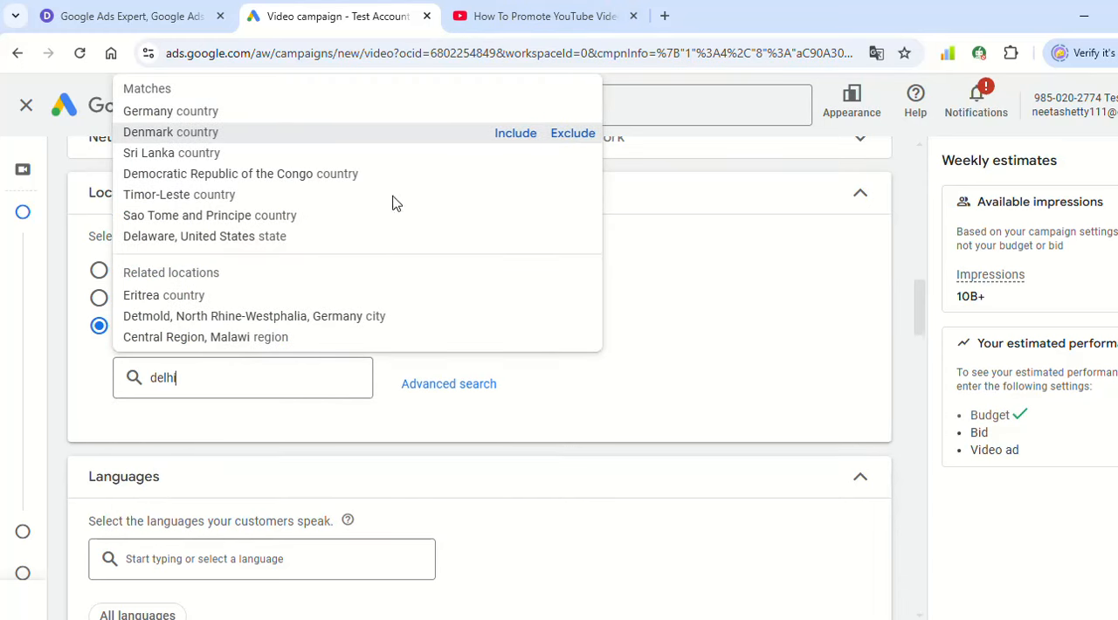
pyautogui.click(515, 113)
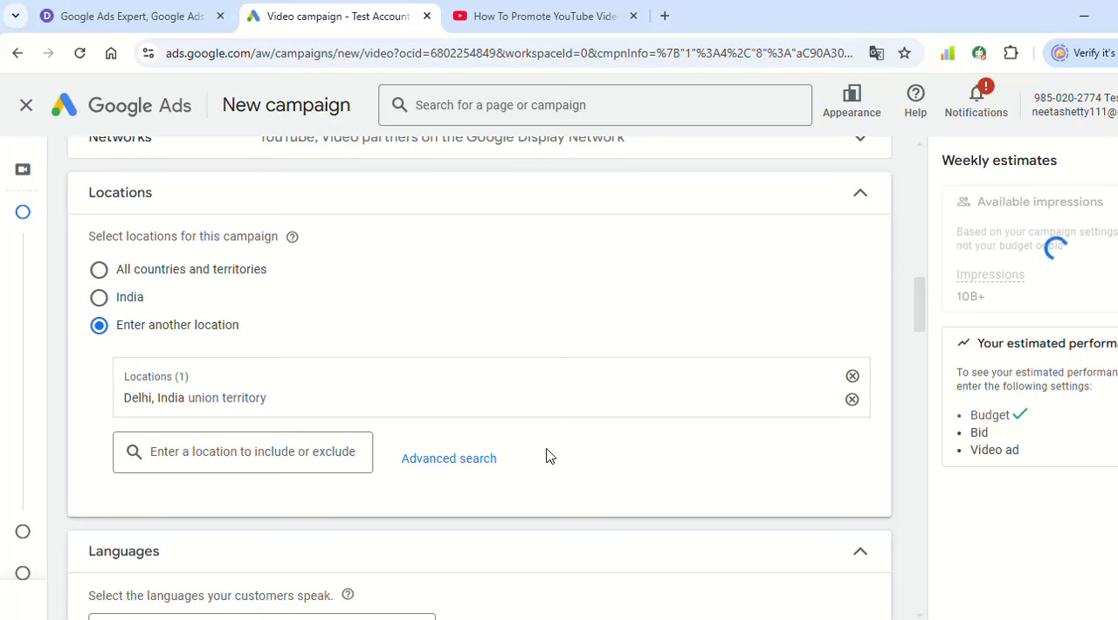
# - Remove Delhi from the custom locations and set the campaign's location targeting to India
pyautogui.click(854, 401)
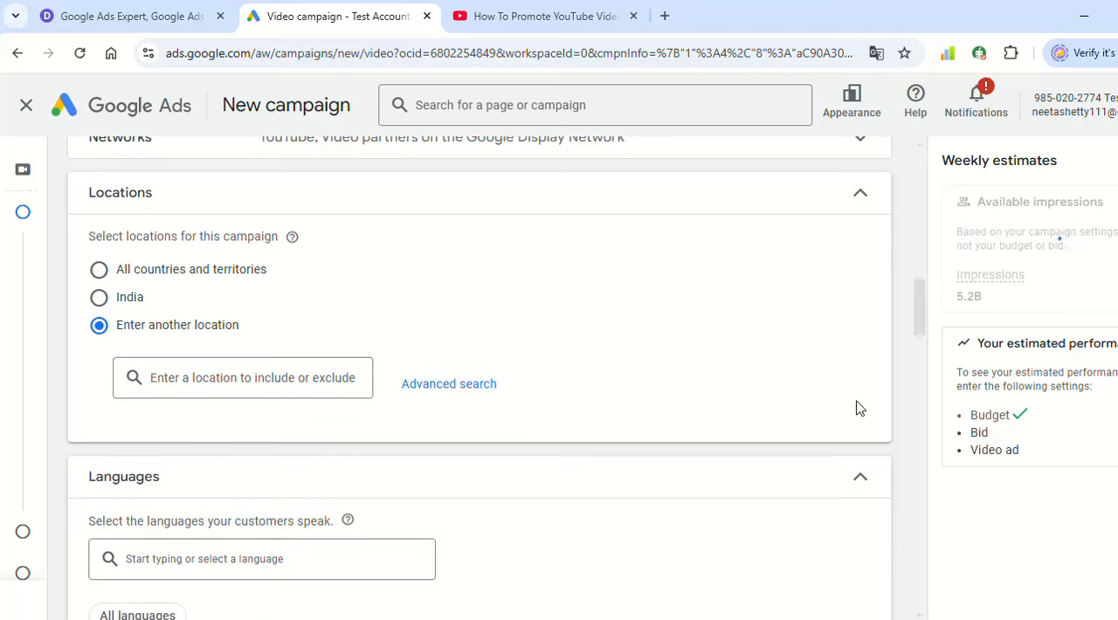
pyautogui.click(99, 298)
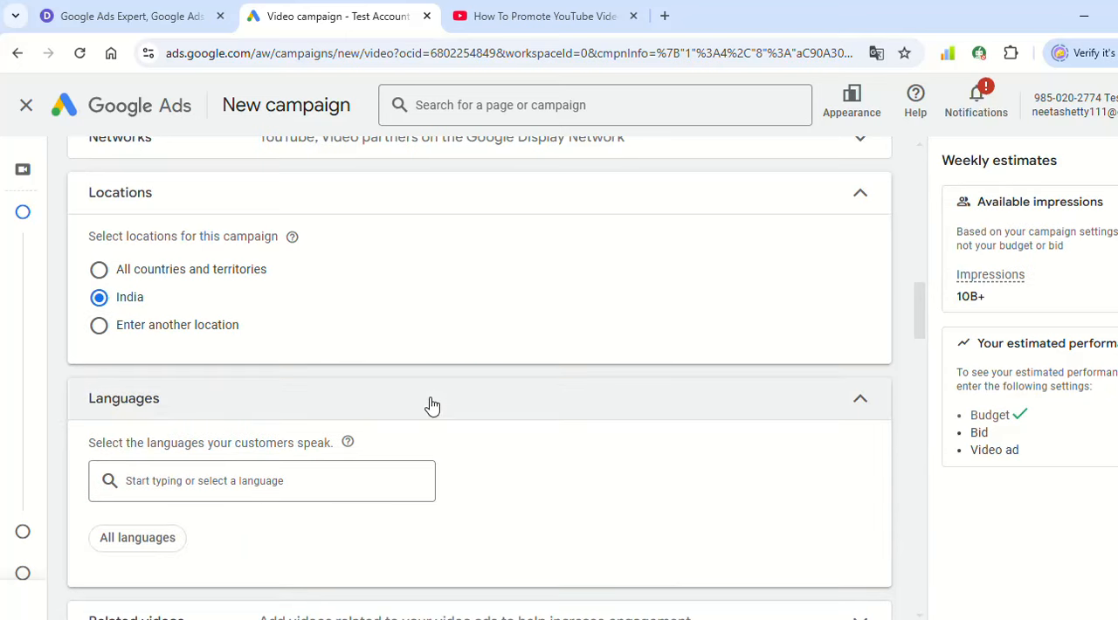
# - Add English as a customer language for the campaign
pyautogui.scroll(-1, 731, 389)
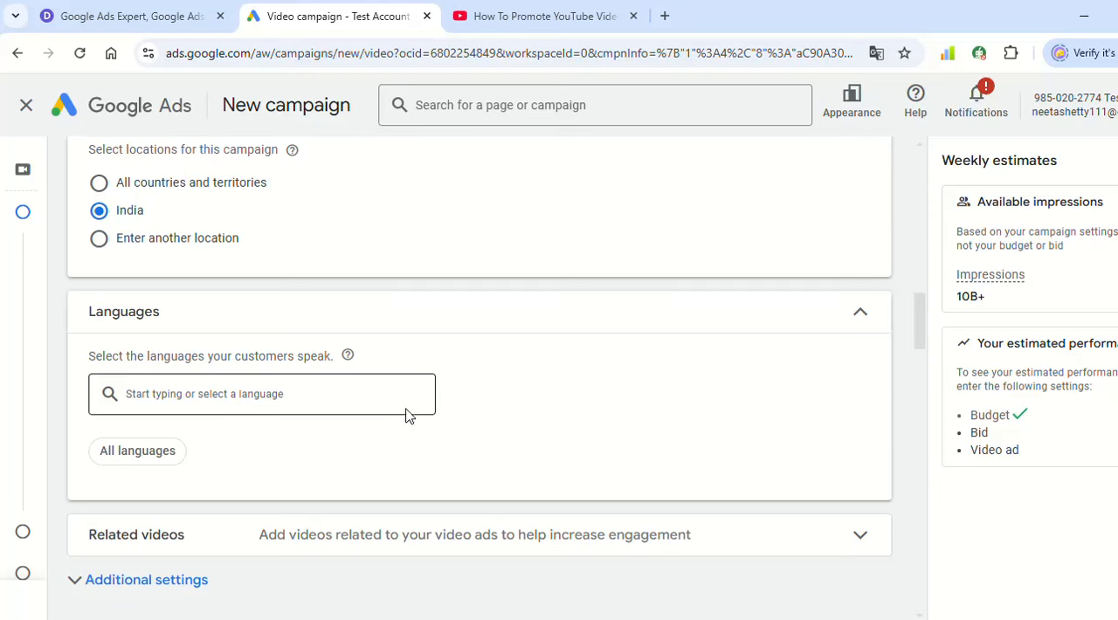
pyautogui.click(375, 387)
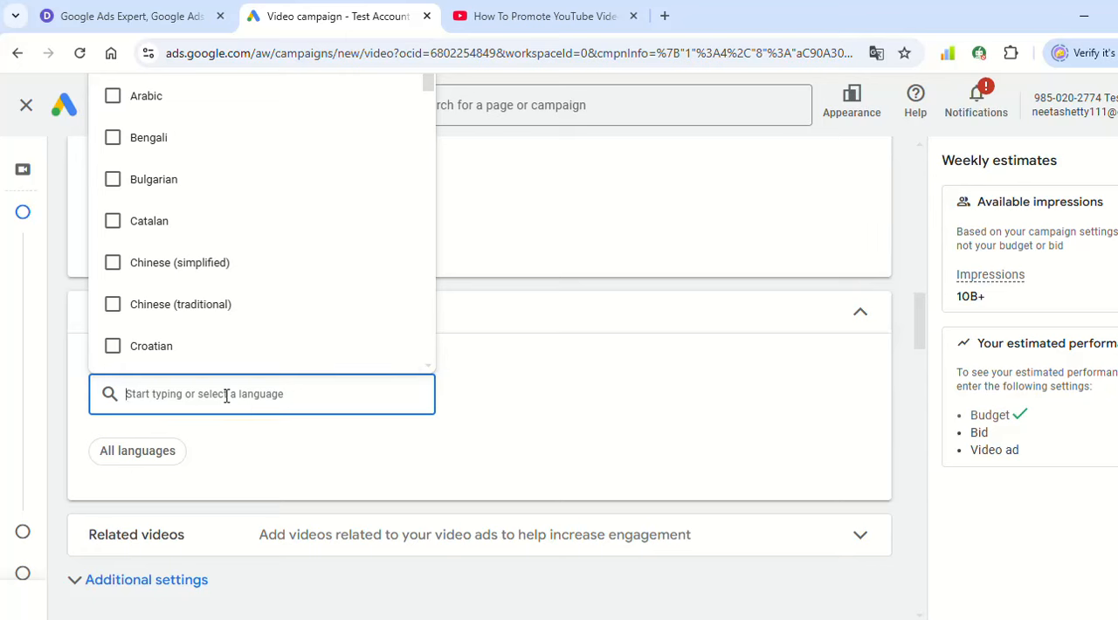
pyautogui.write('engl')
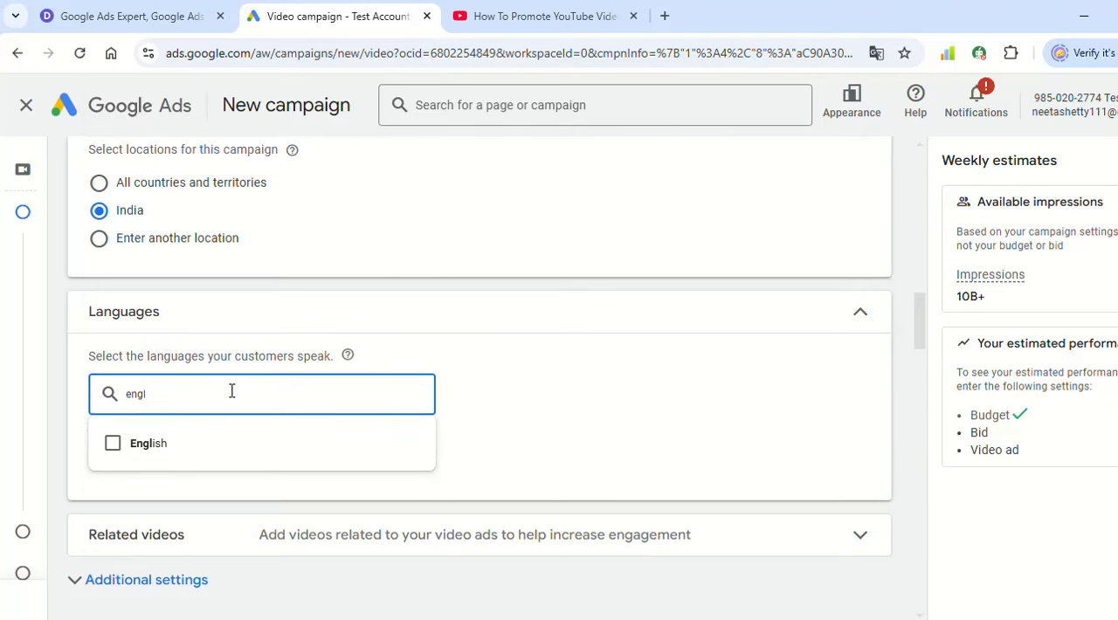
pyautogui.click(207, 444)
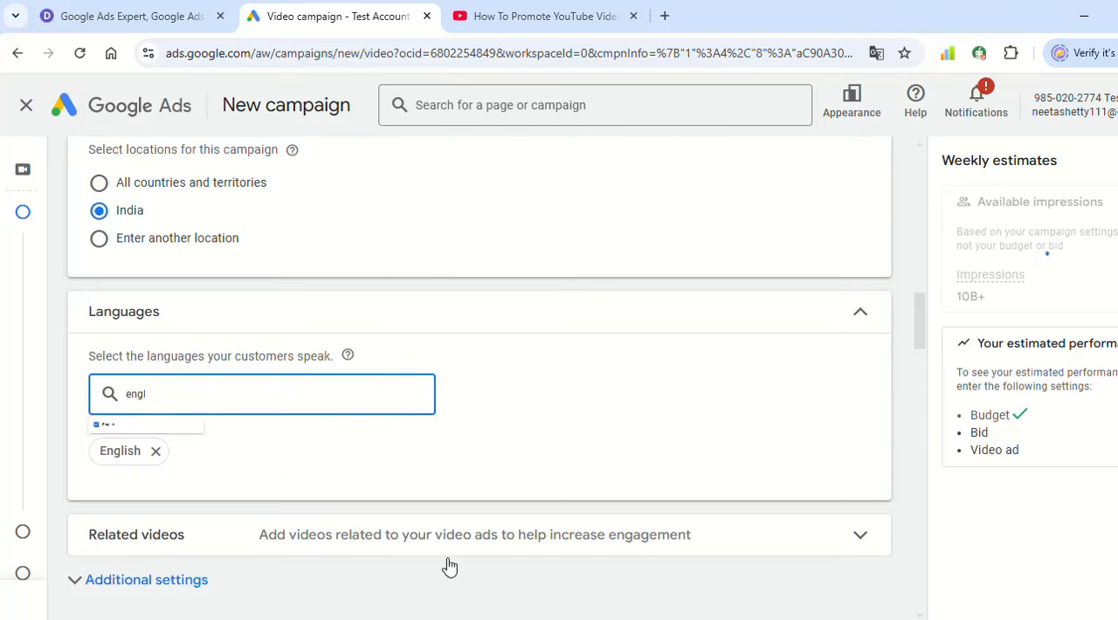
# - Clear the language search and add Hindi as a second customer language
pyautogui.click(310, 384)
pyautogui.doubleClick(310, 384)
pyautogui.press('BackSpace')
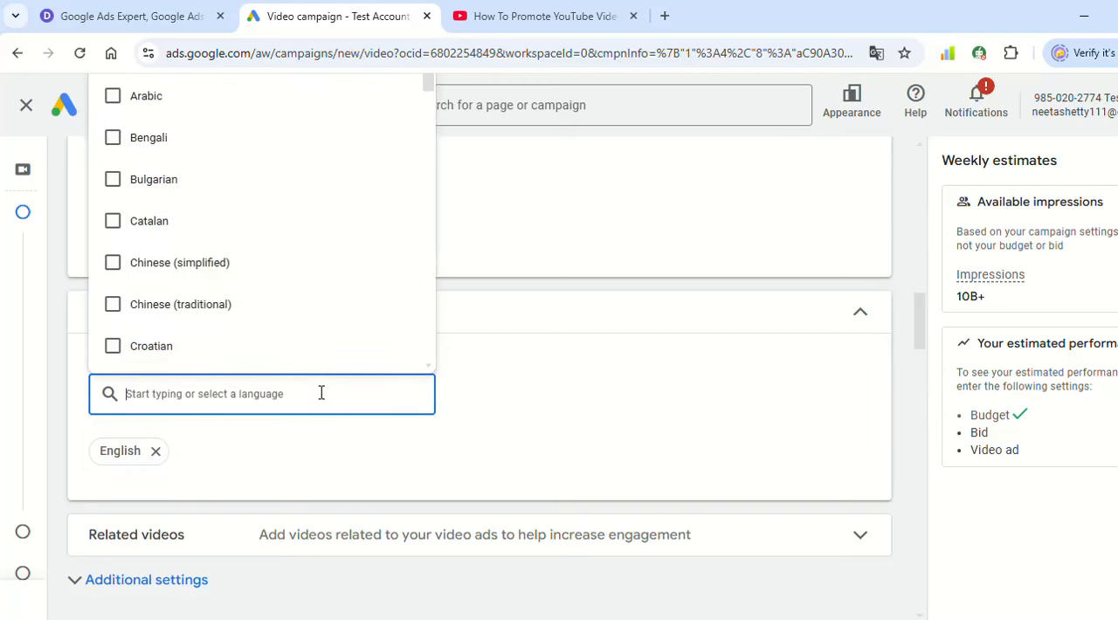
pyautogui.write('hindi')
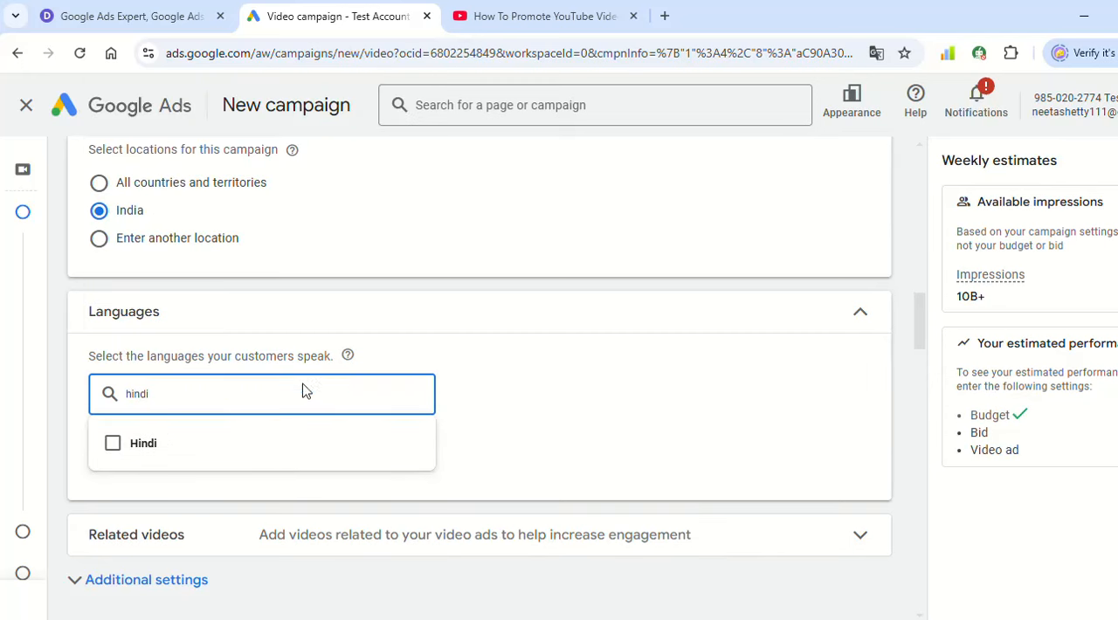
pyautogui.click(289, 447)
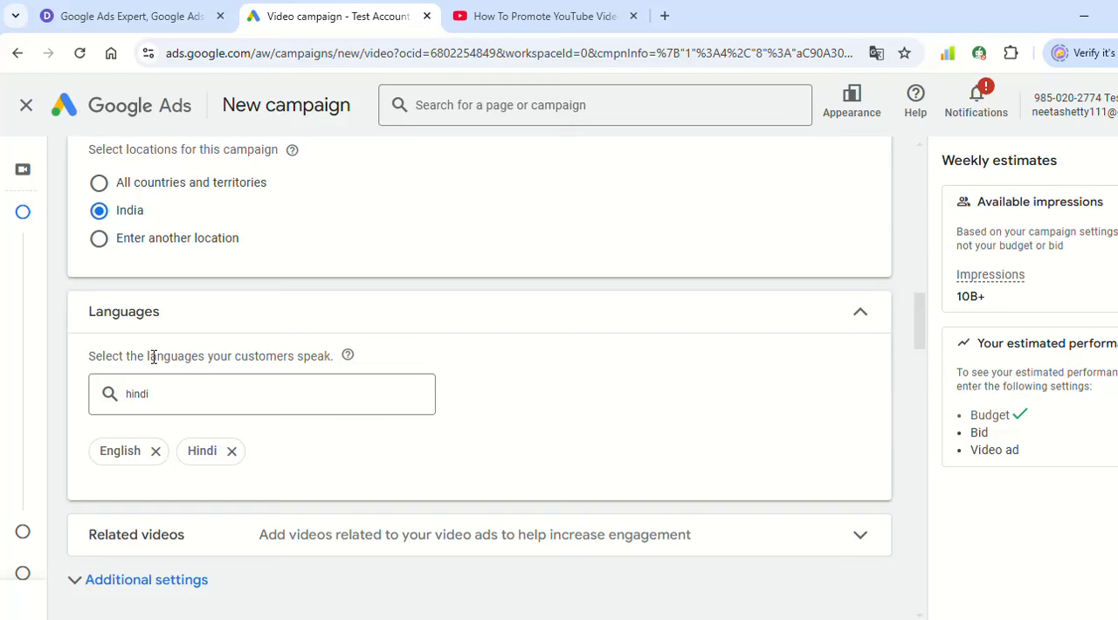
# - Examine the requirements for adding related videos, then close the dialog without adding any
pyautogui.scroll(-2, 476, 354)
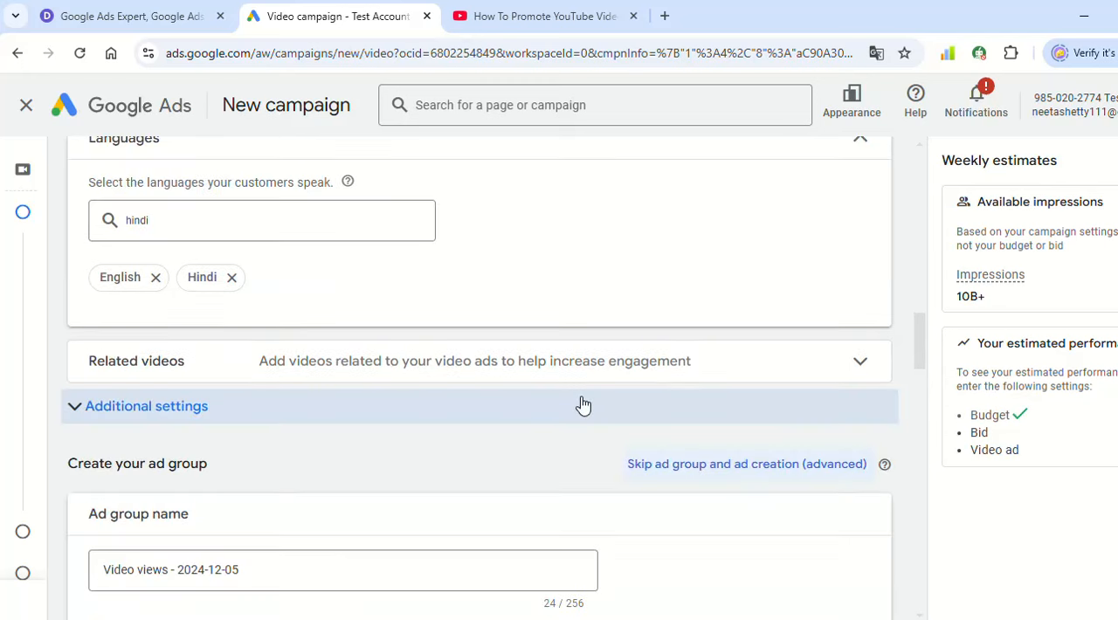
pyautogui.click(418, 381)
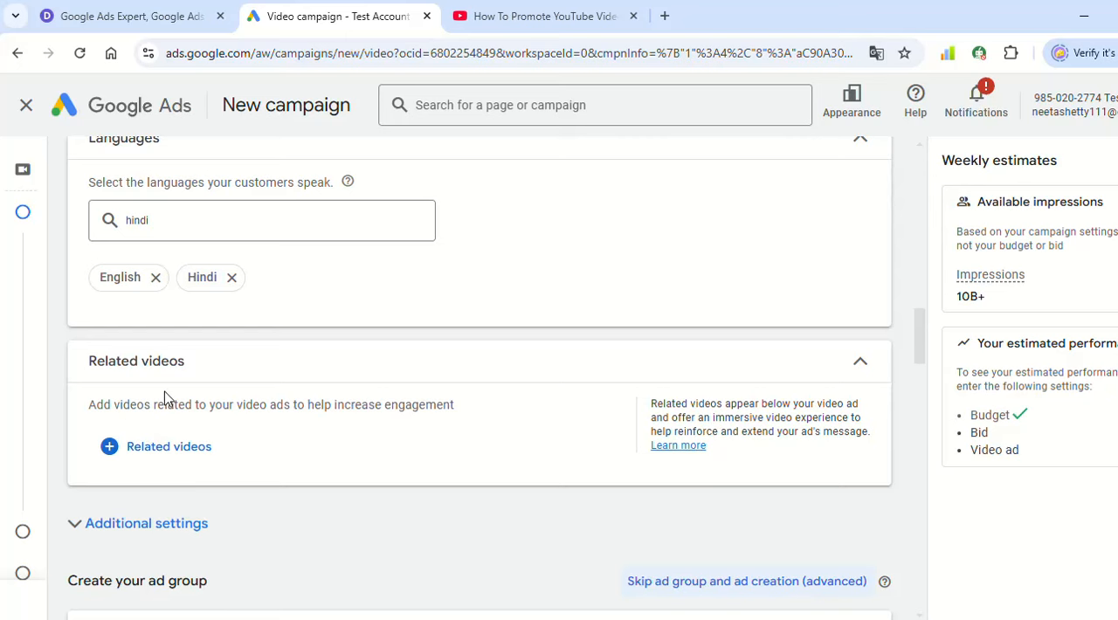
pyautogui.click(166, 444)
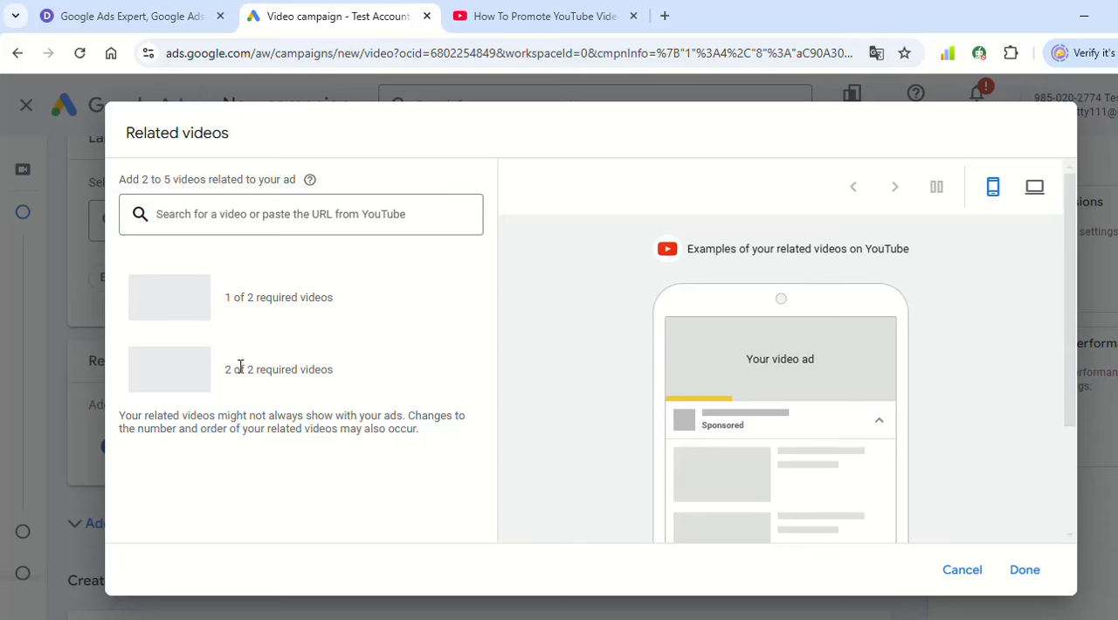
pyautogui.click(960, 573)
# - Expand the ad group's audience demographics and exclude the Male gender from targeting
pyautogui.scroll(-3, 393, 388)
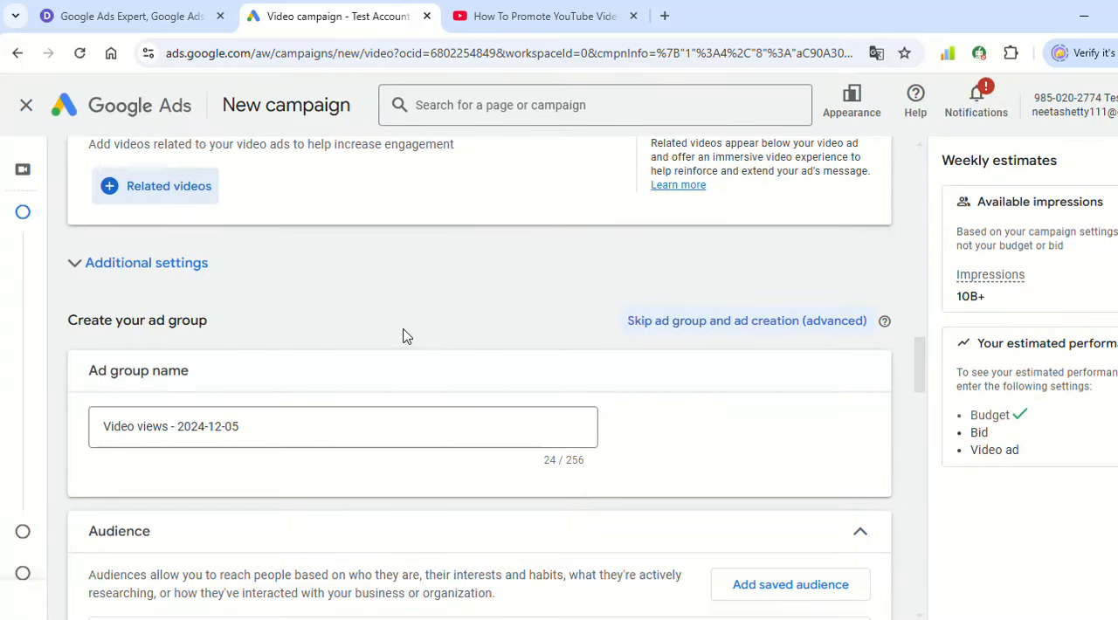
pyautogui.scroll(-1, 262, 338)
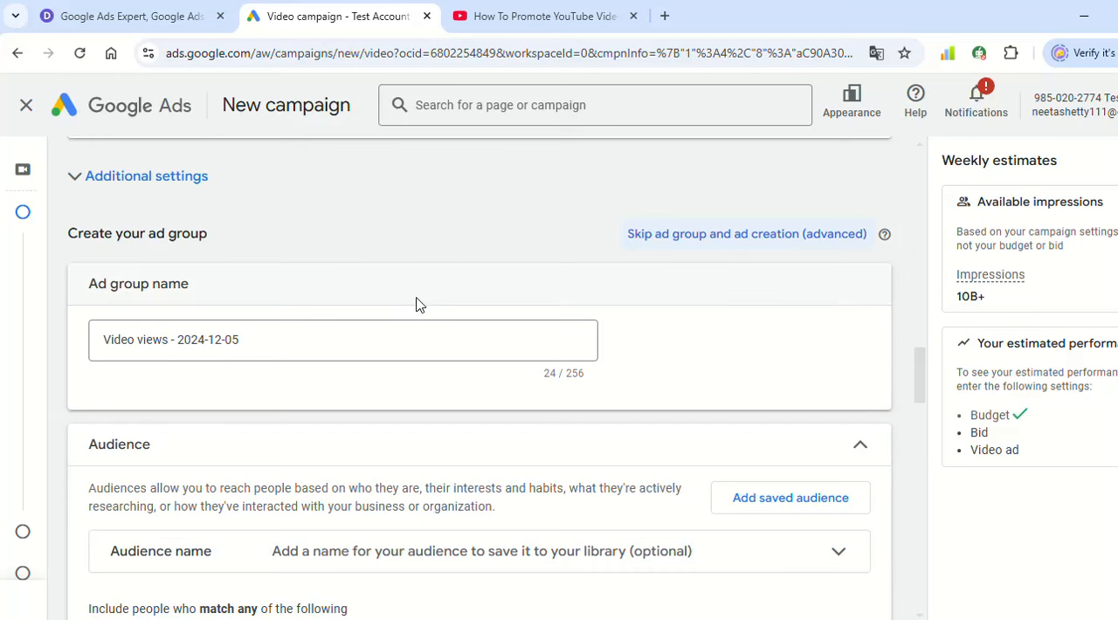
pyautogui.scroll(-2, 414, 305)
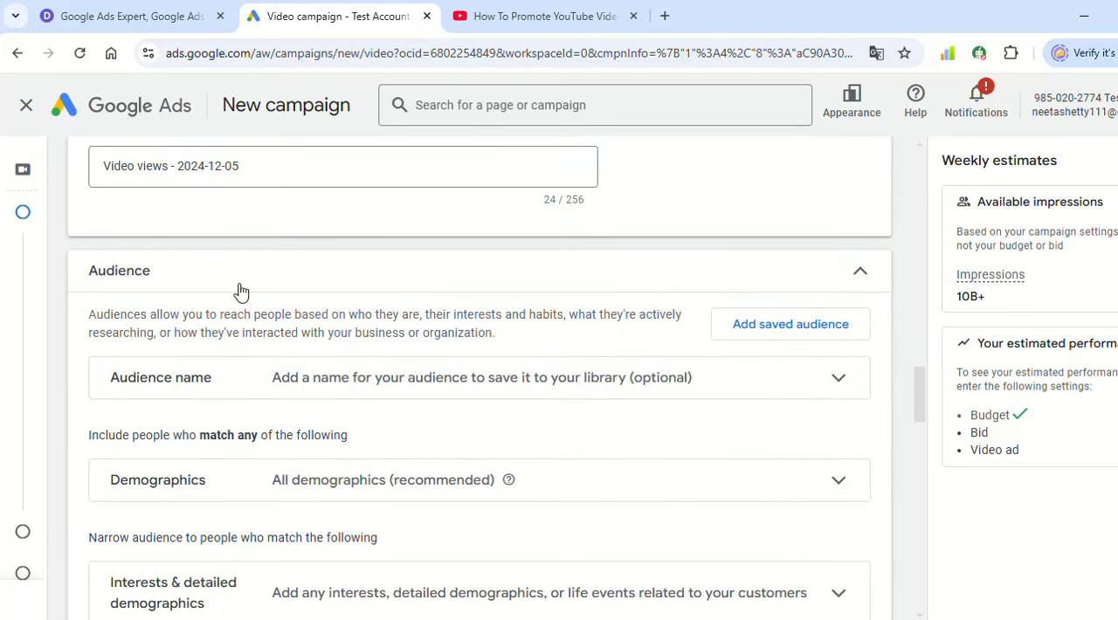
pyautogui.scroll(-1, 309, 297)
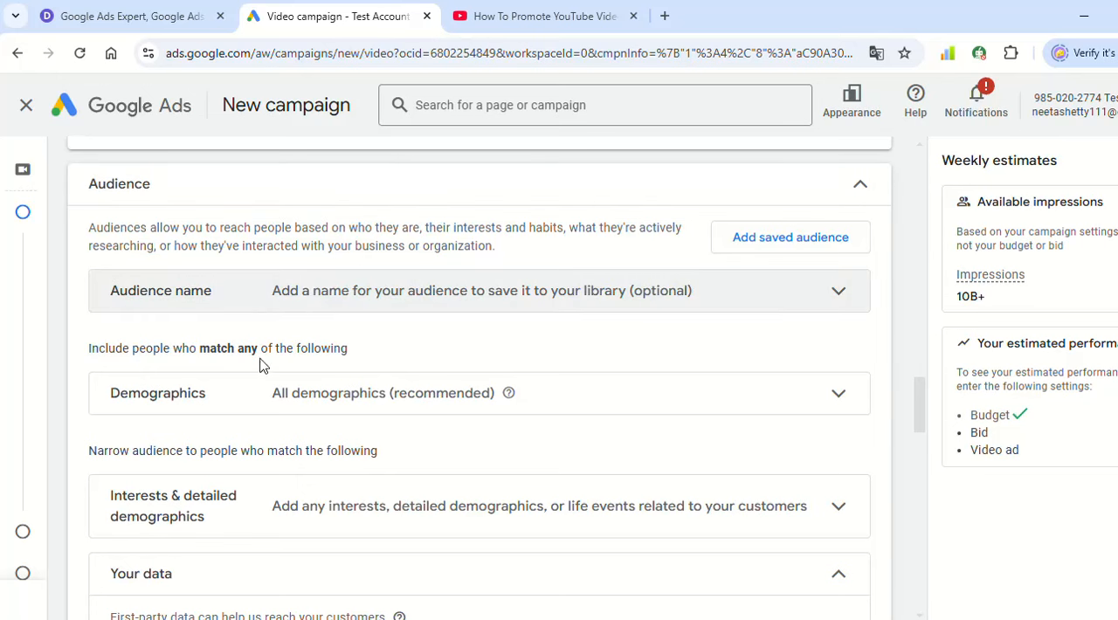
pyautogui.scroll(-1, 647, 349)
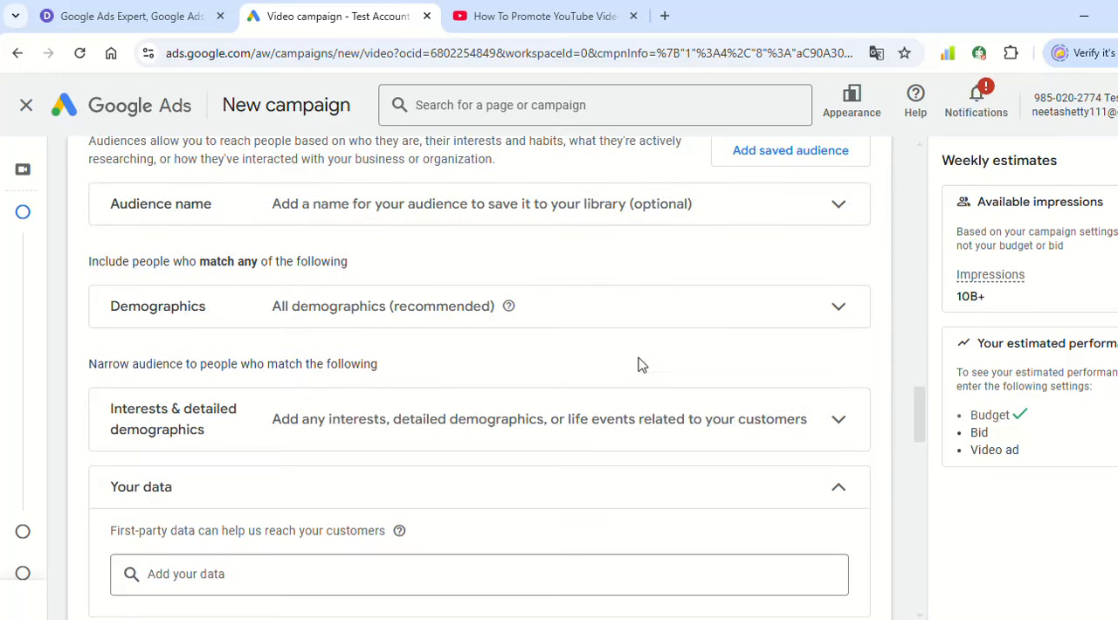
pyautogui.click(319, 311)
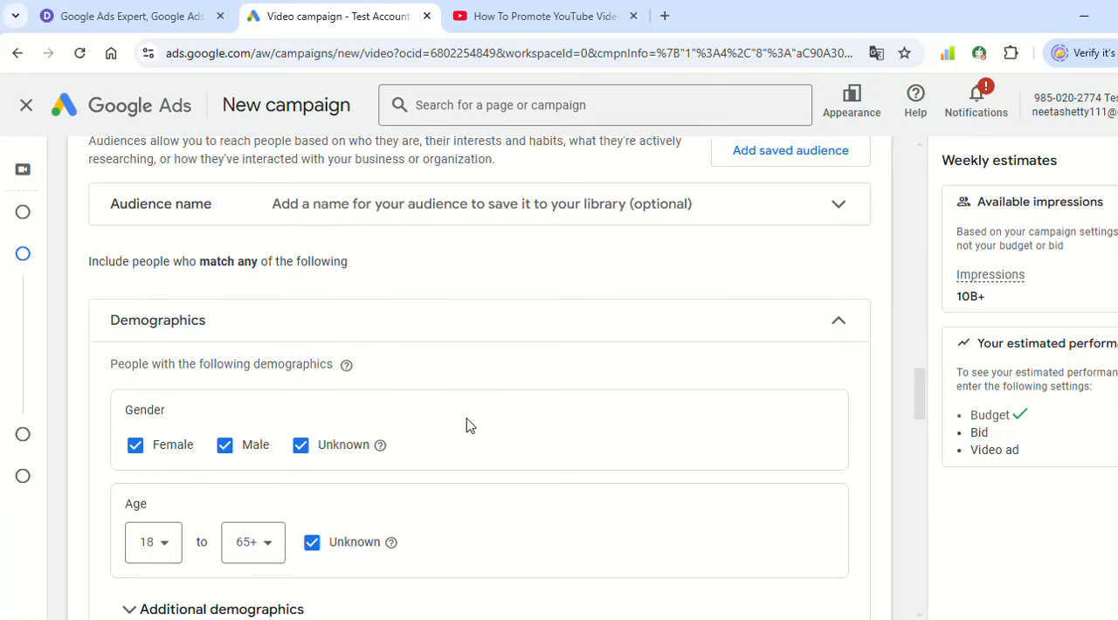
pyautogui.scroll(-2, 466, 426)
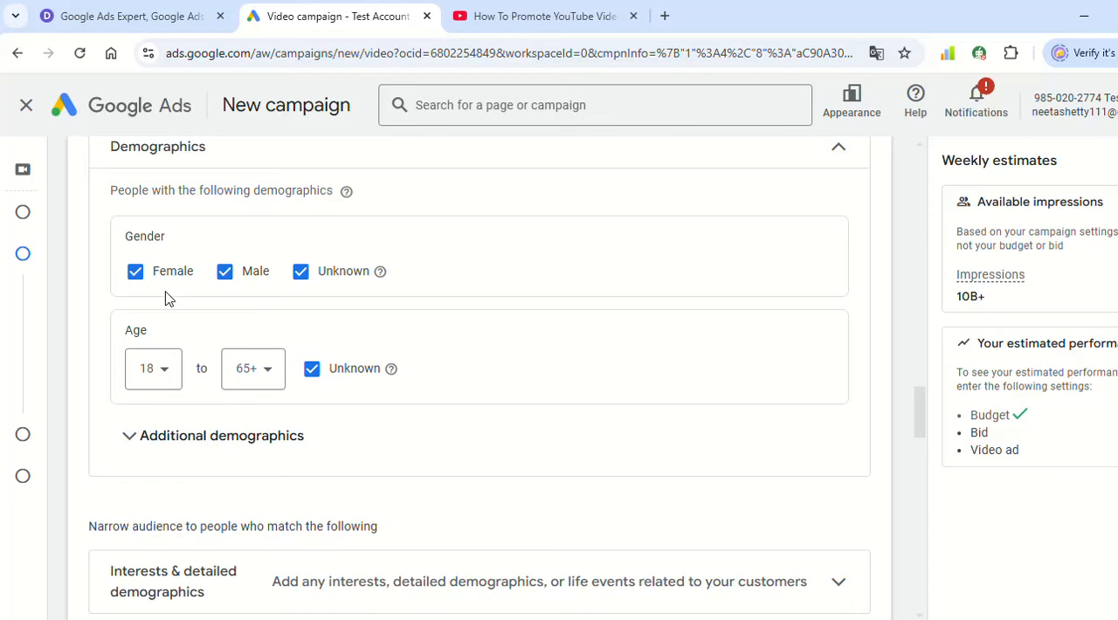
pyautogui.click(224, 271)
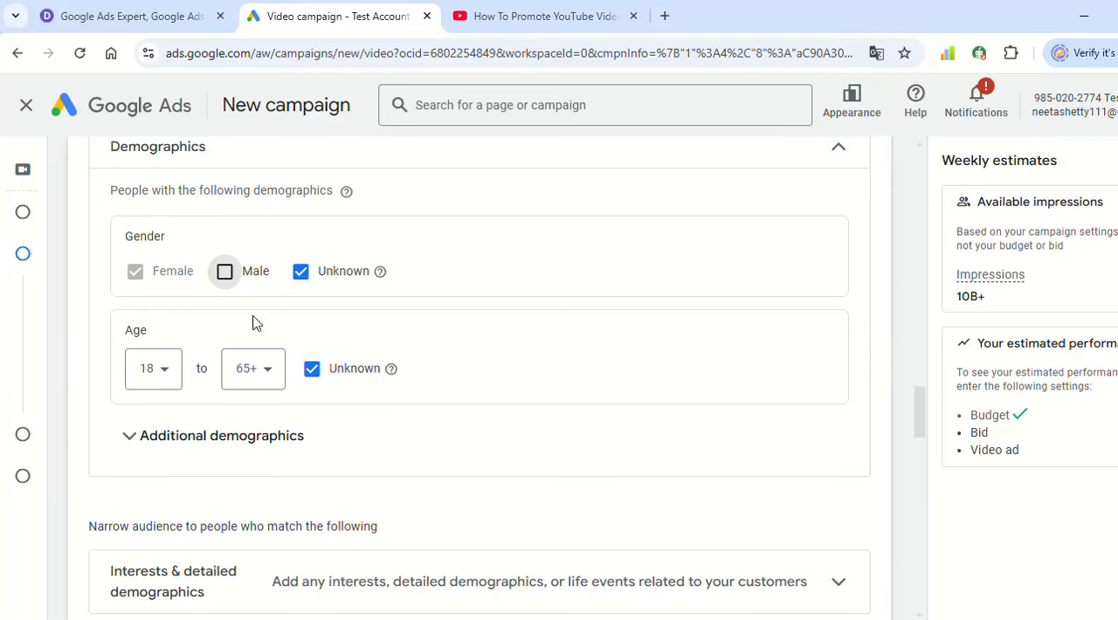
# - Set the upper age limit of the audience demographics to 64
pyautogui.click(240, 373)
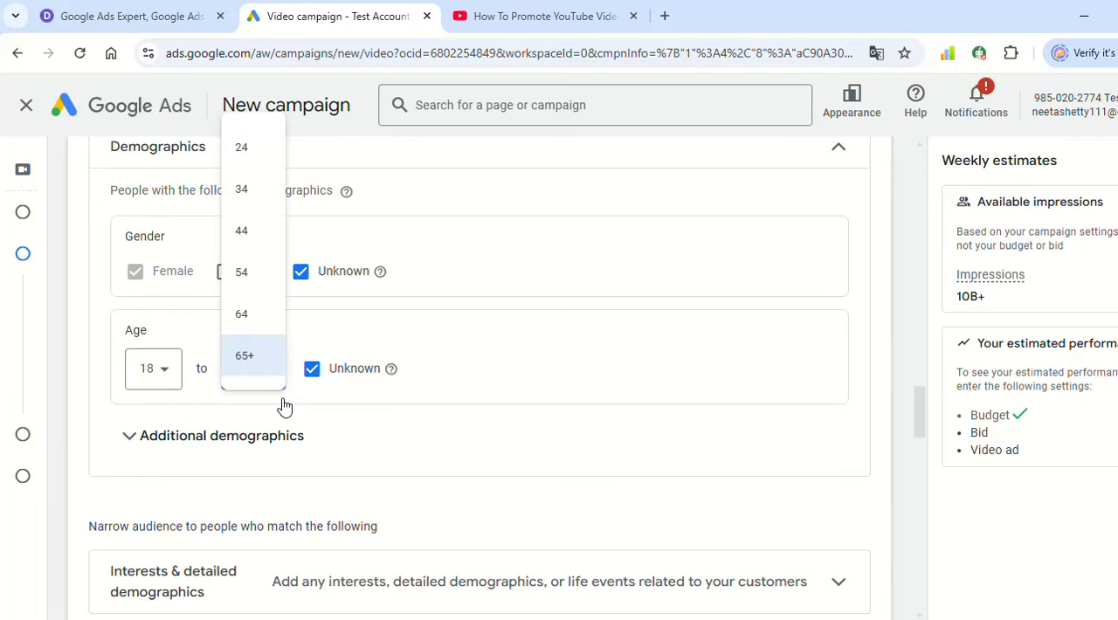
pyautogui.click(243, 229)
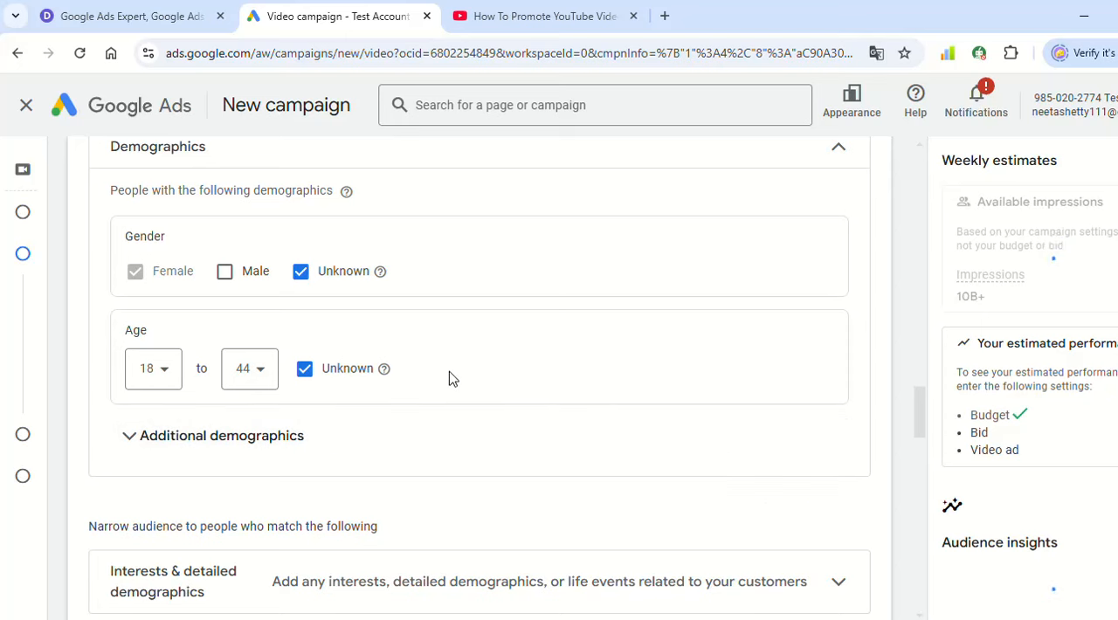
pyautogui.click(255, 368)
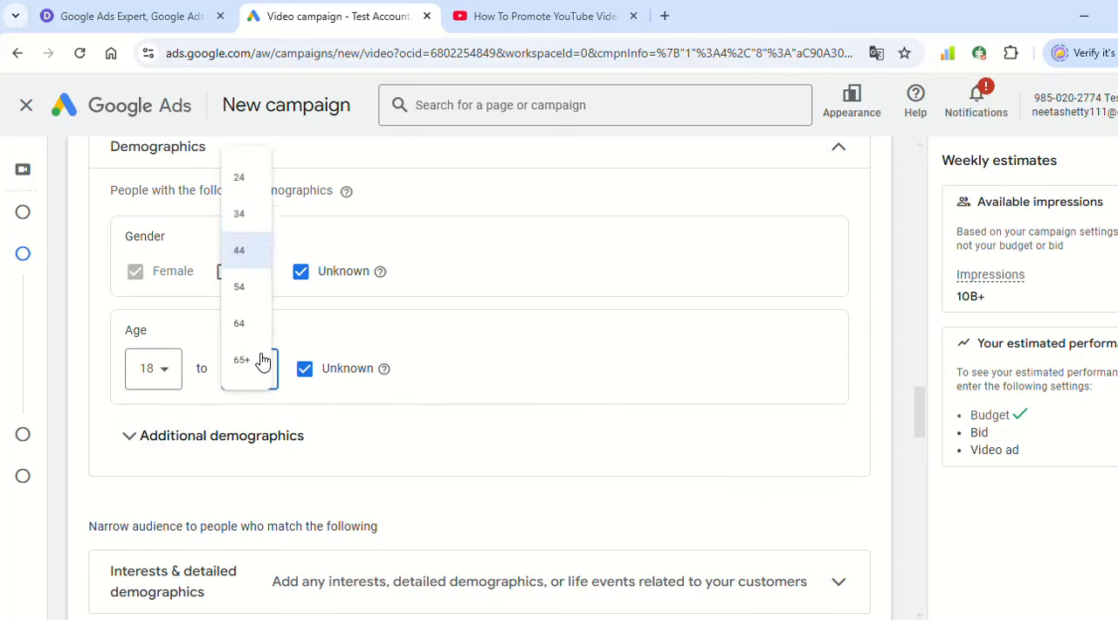
pyautogui.click(238, 311)
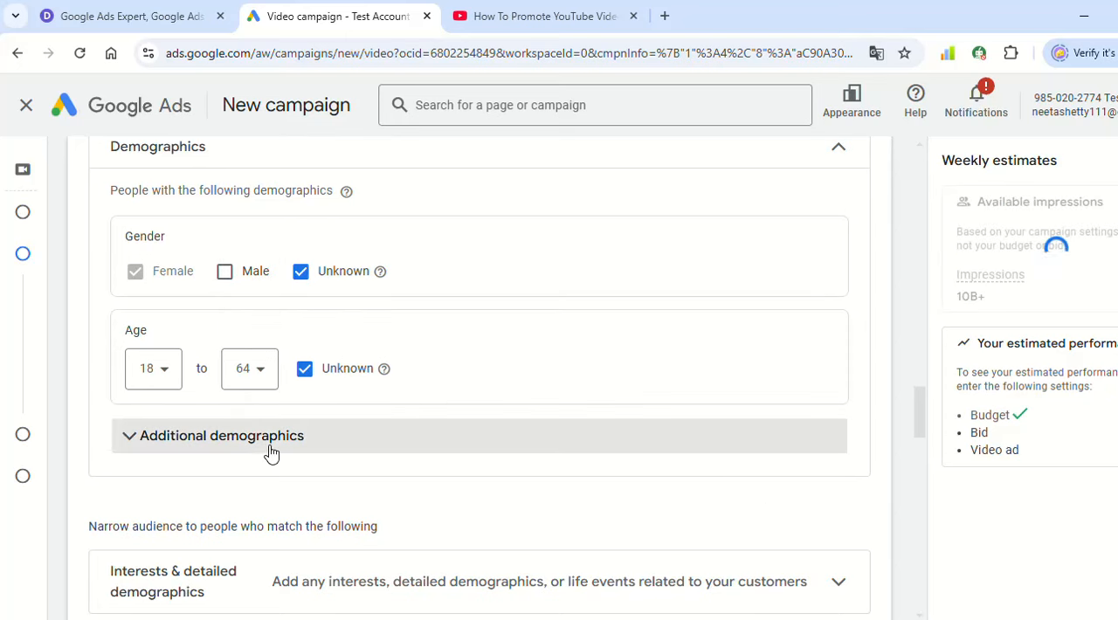
# - Expand the audience's interests and detailed demographics, collapse the first-party data section, and add the Digital Marketing Agency and SEO & SEM Services segments
pyautogui.scroll(-1, 262, 445)
pyautogui.scroll(-2, 303, 352)
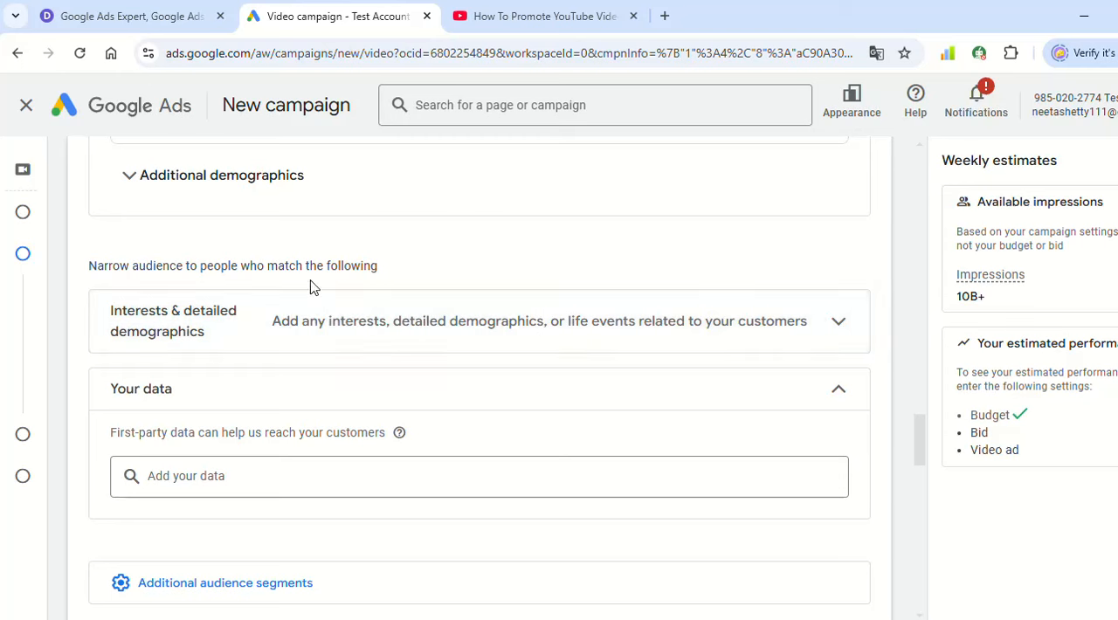
pyautogui.click(460, 337)
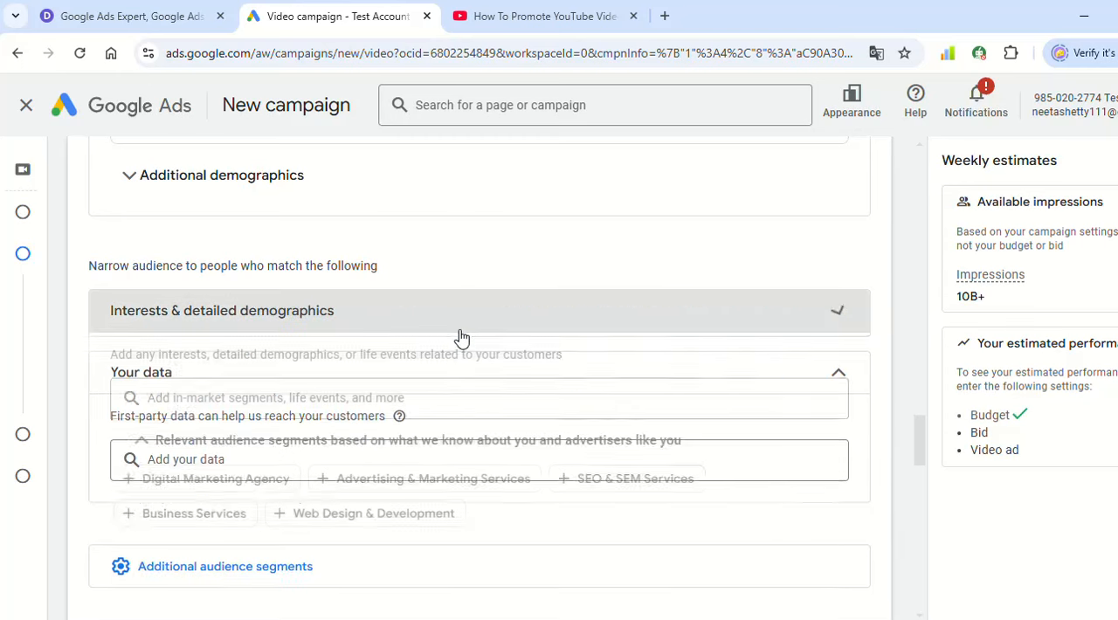
pyautogui.scroll(-1, 426, 326)
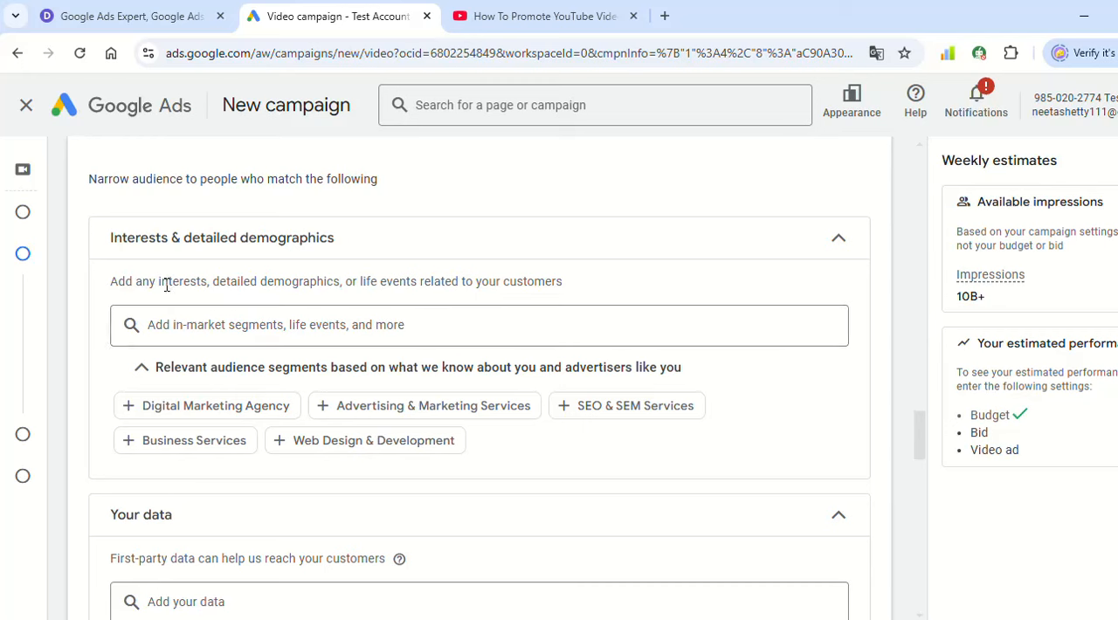
pyautogui.moveTo(117, 281); pyautogui.dragTo(548, 281)
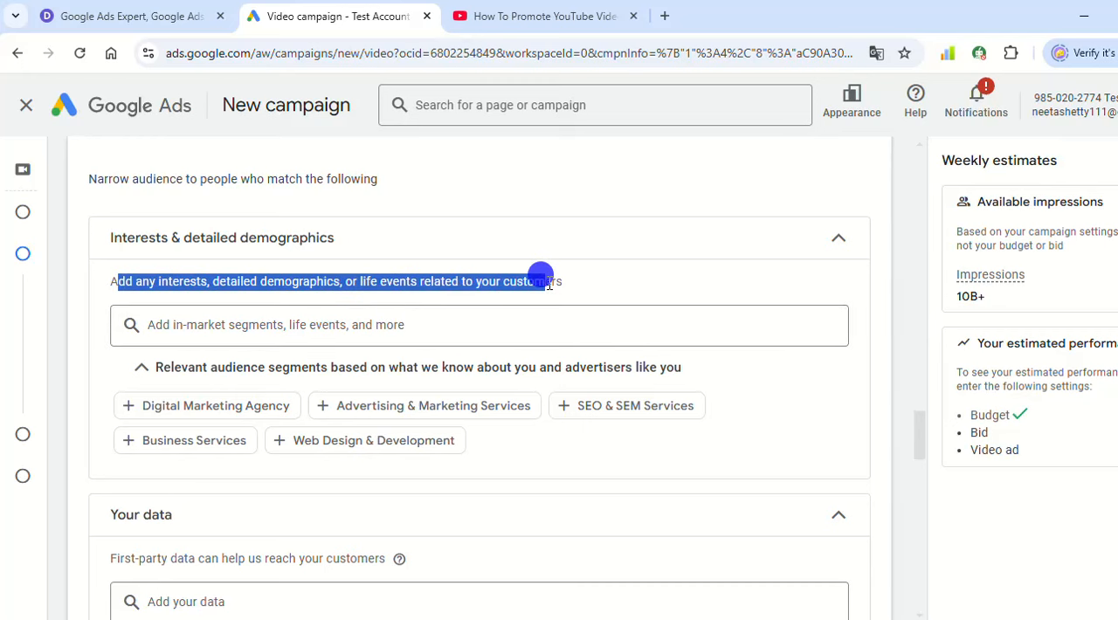
pyautogui.click(293, 518)
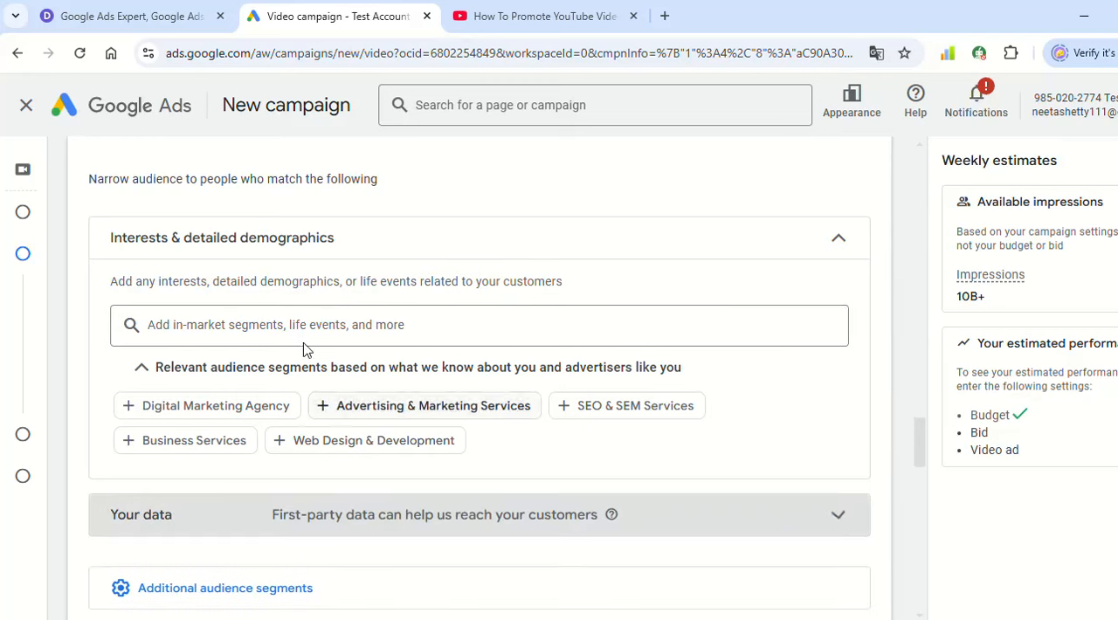
pyautogui.click(219, 407)
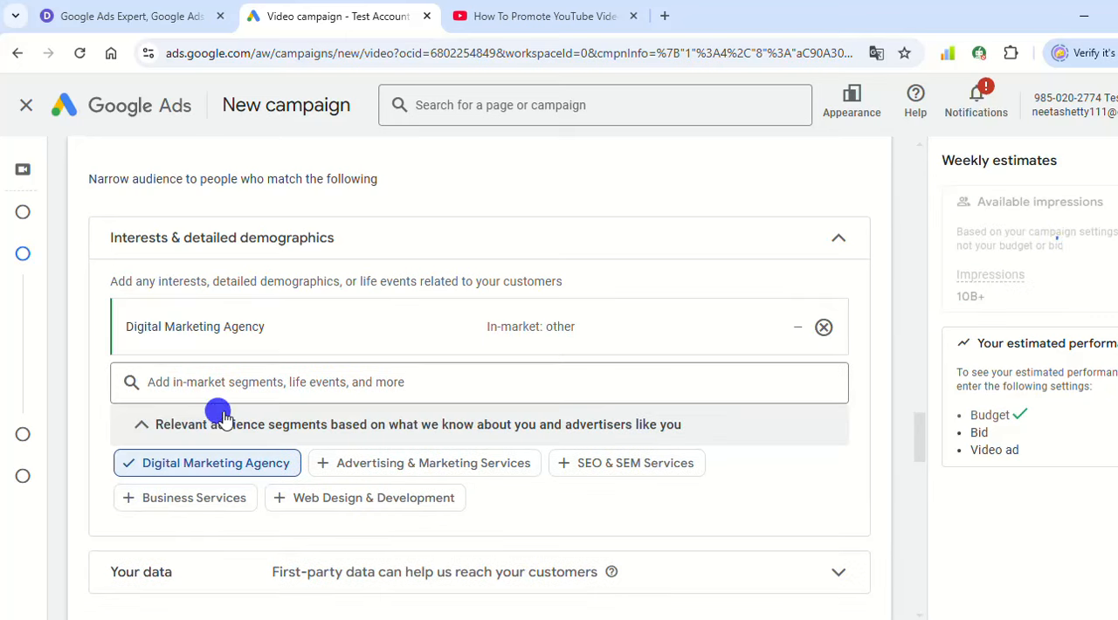
pyautogui.click(602, 463)
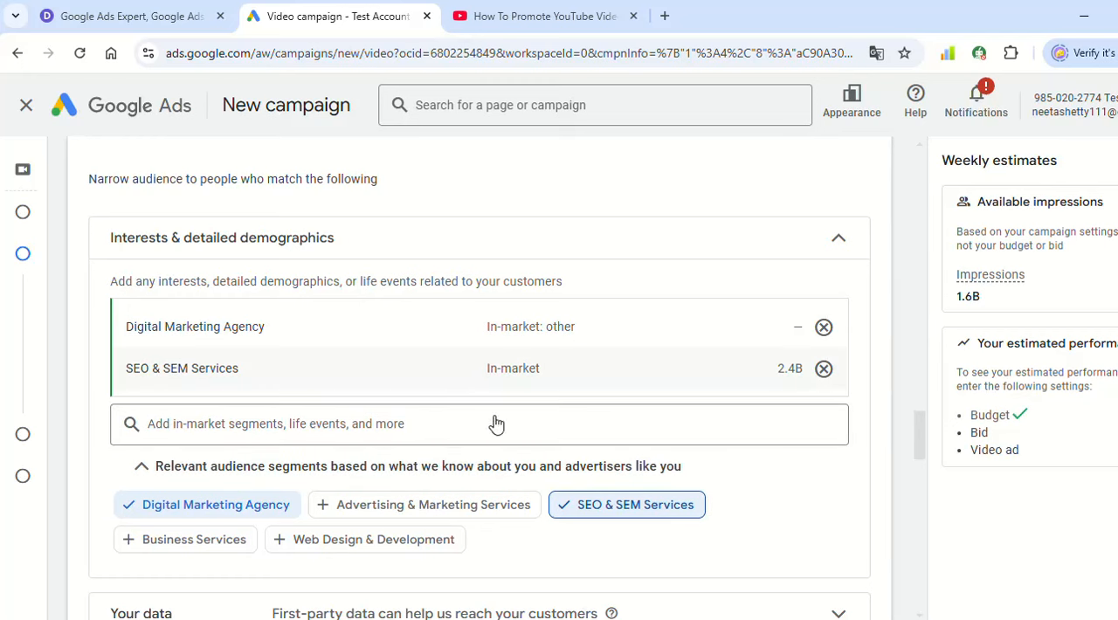
# - Search the audience segments for real estate, select Real Estate and Residential Properties, then deselect both and clear the search
pyautogui.click(247, 410)
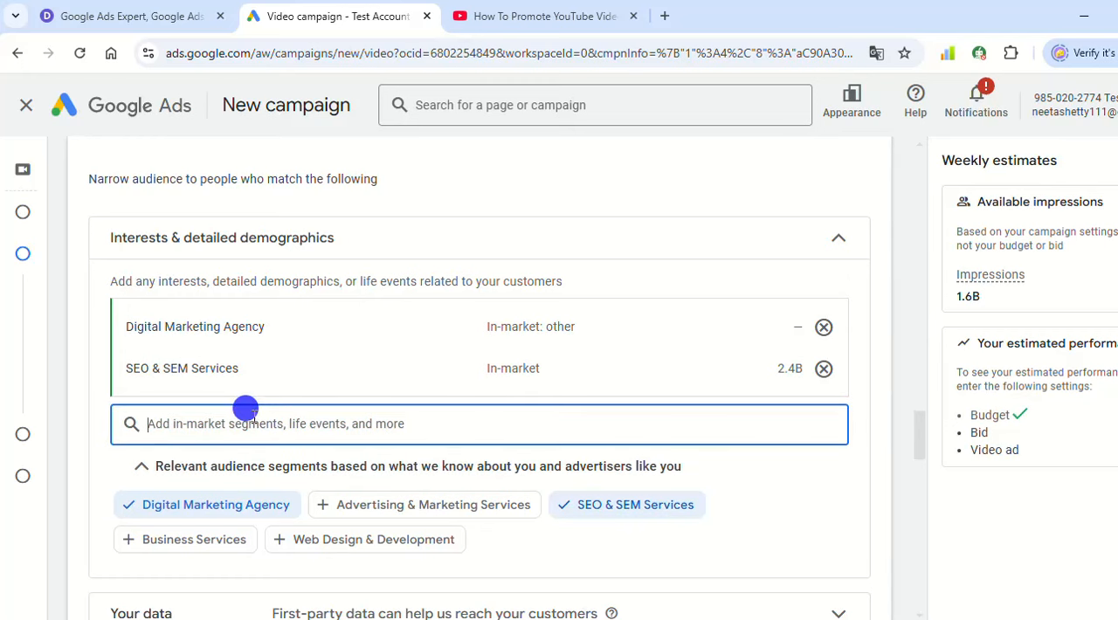
pyautogui.write('real estate')
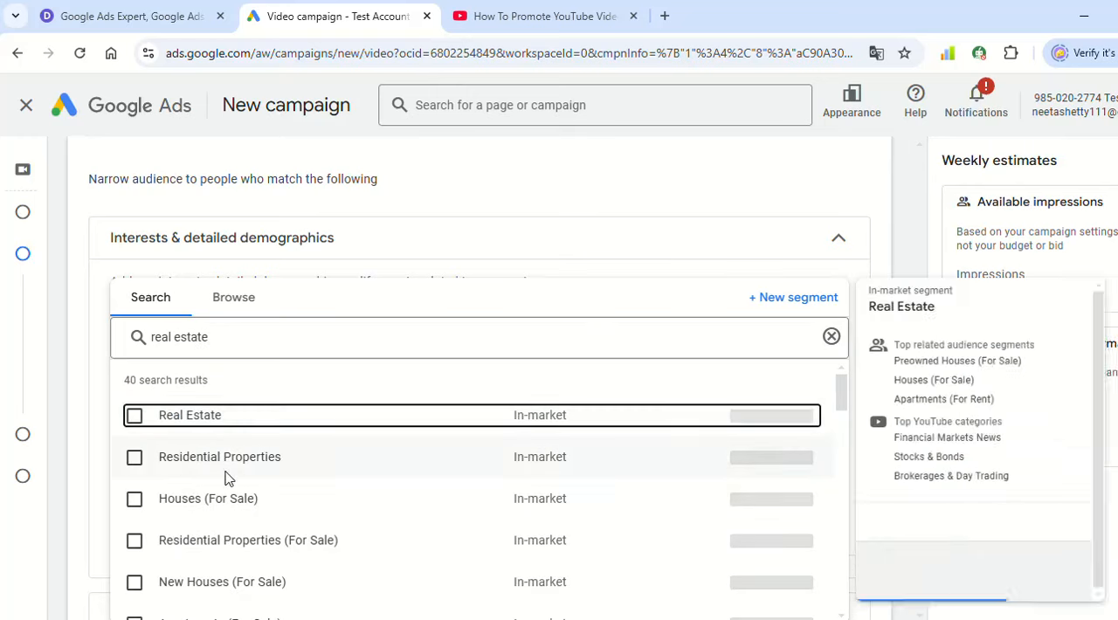
pyautogui.click(135, 416)
pyautogui.click(134, 456)
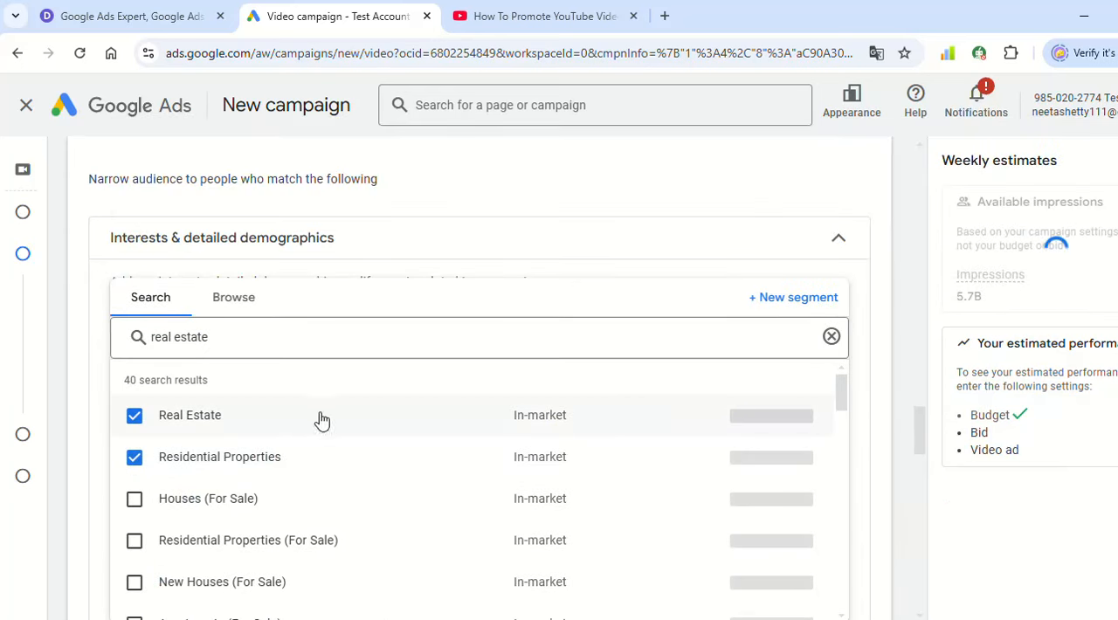
pyautogui.click(234, 455)
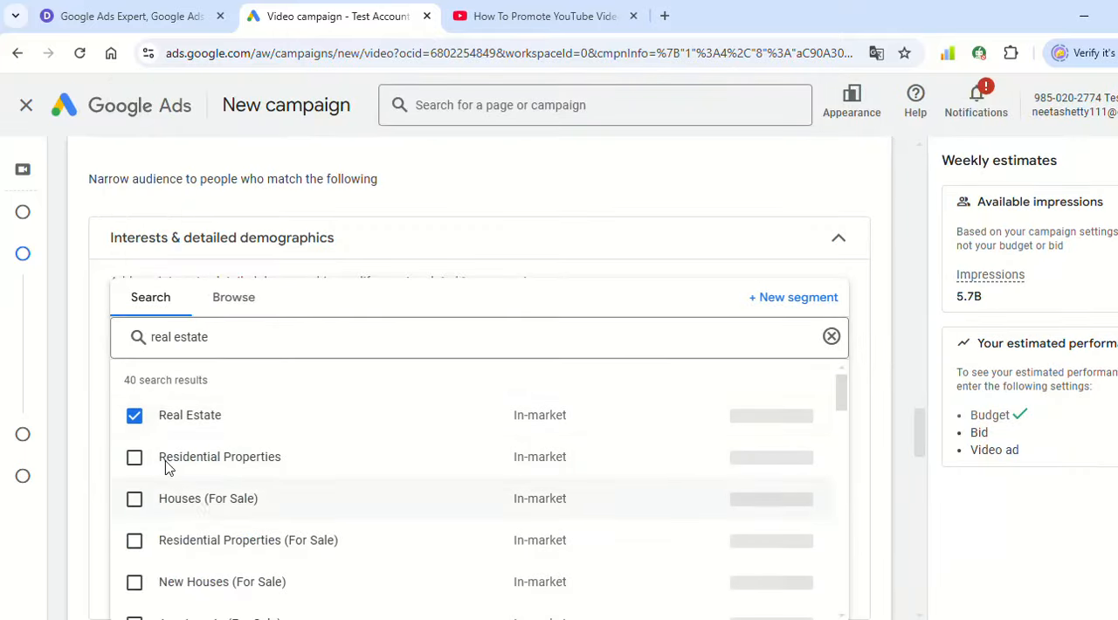
pyautogui.click(235, 417)
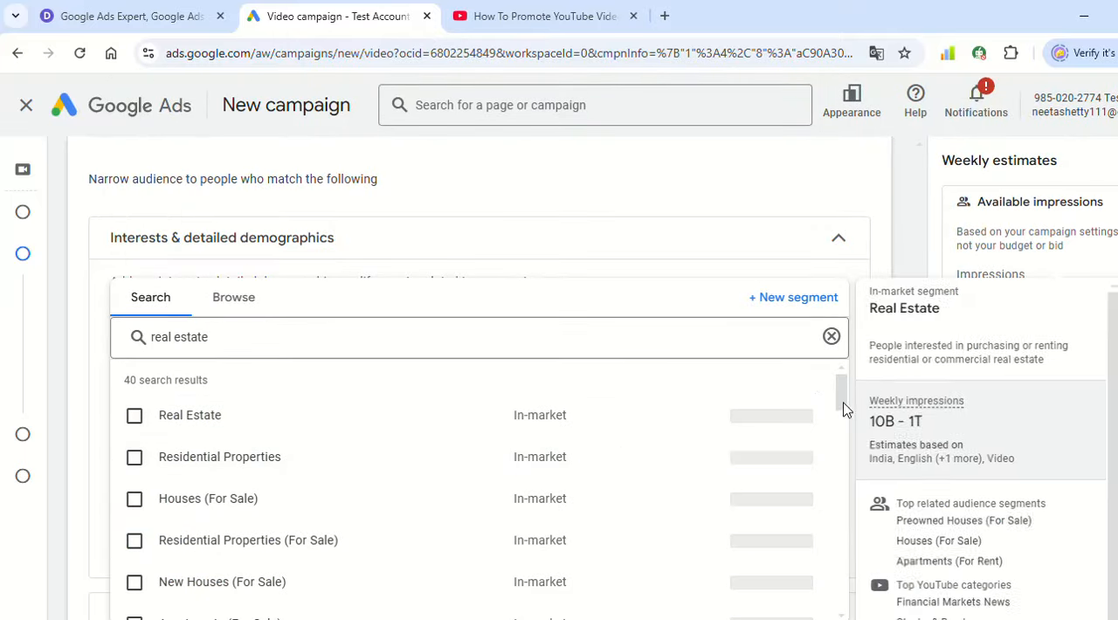
pyautogui.click(831, 336)
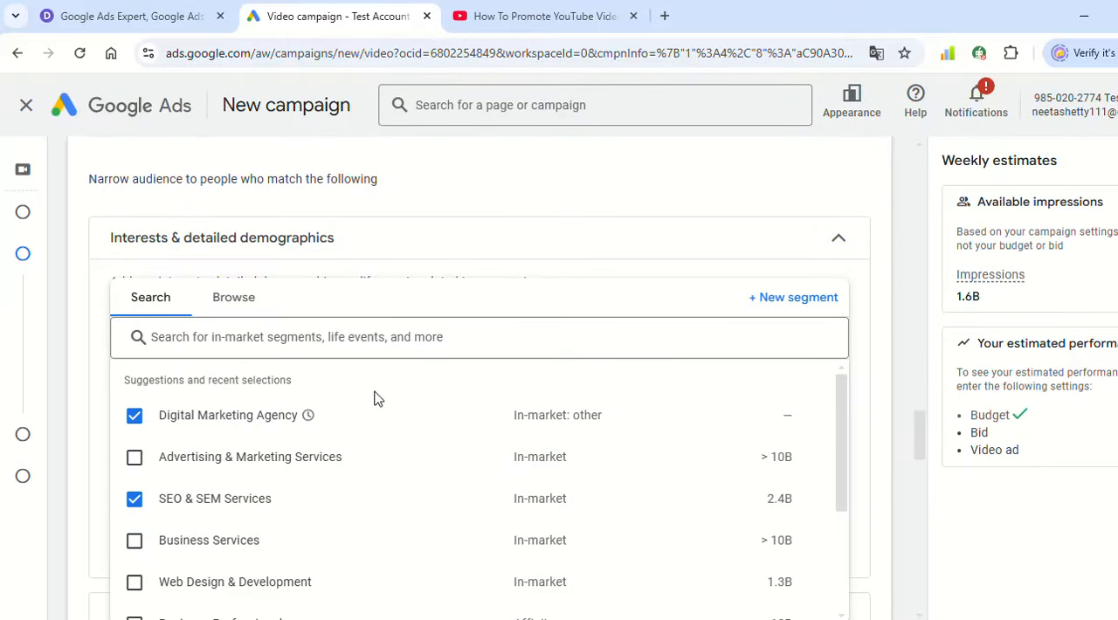
# - Add the suggested Advertising & Marketing Services and Business Services segments to the audience and close the segment list
pyautogui.click(135, 457)
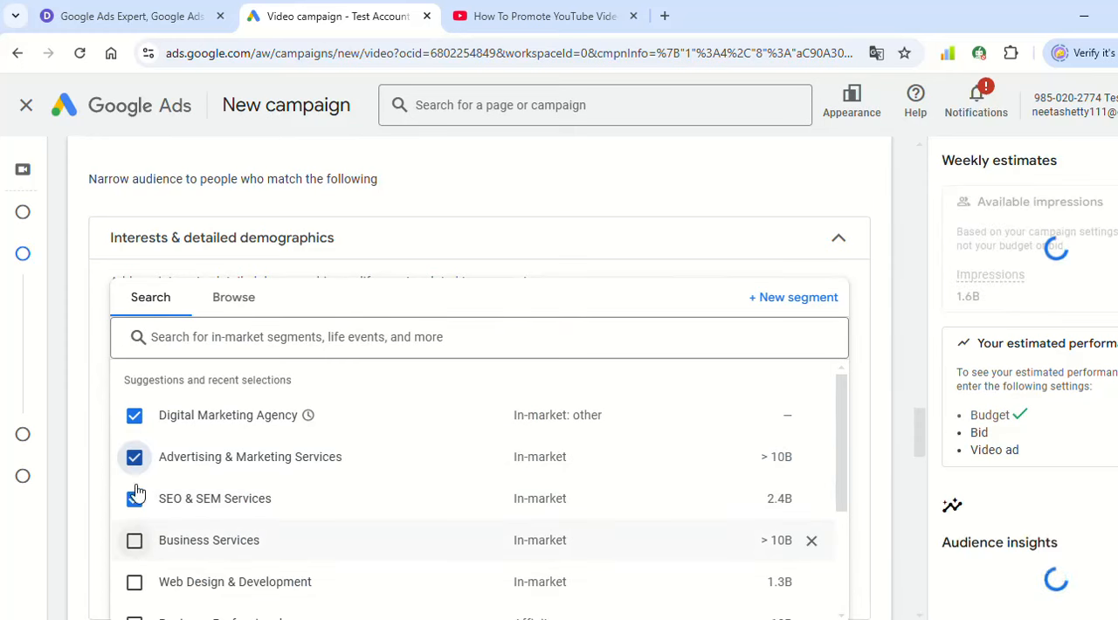
pyautogui.click(138, 541)
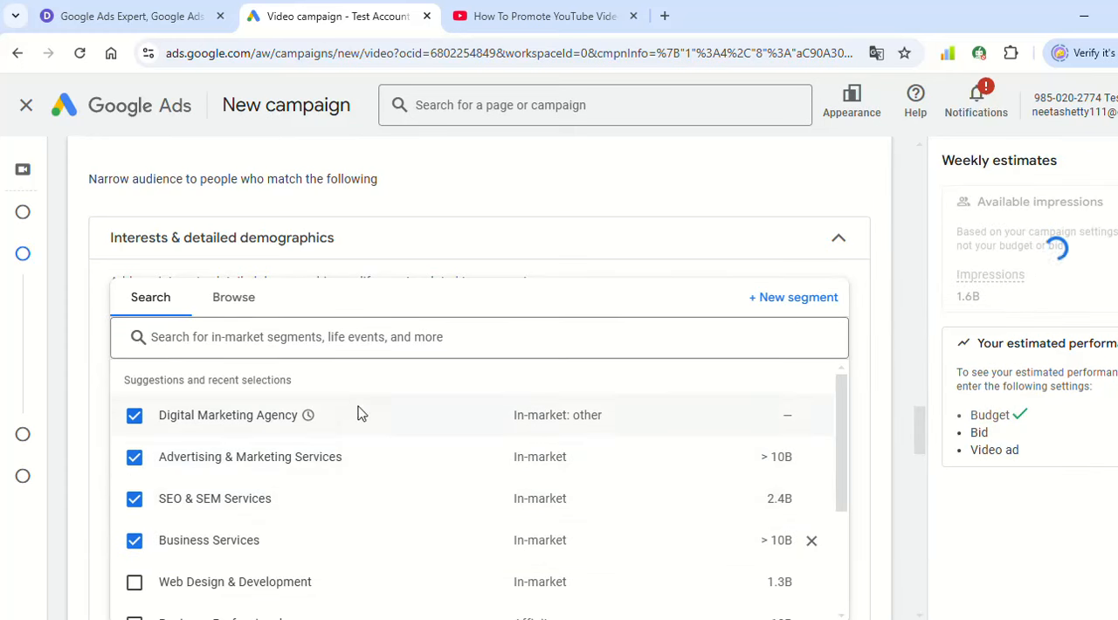
pyautogui.scroll(-2, 304, 447)
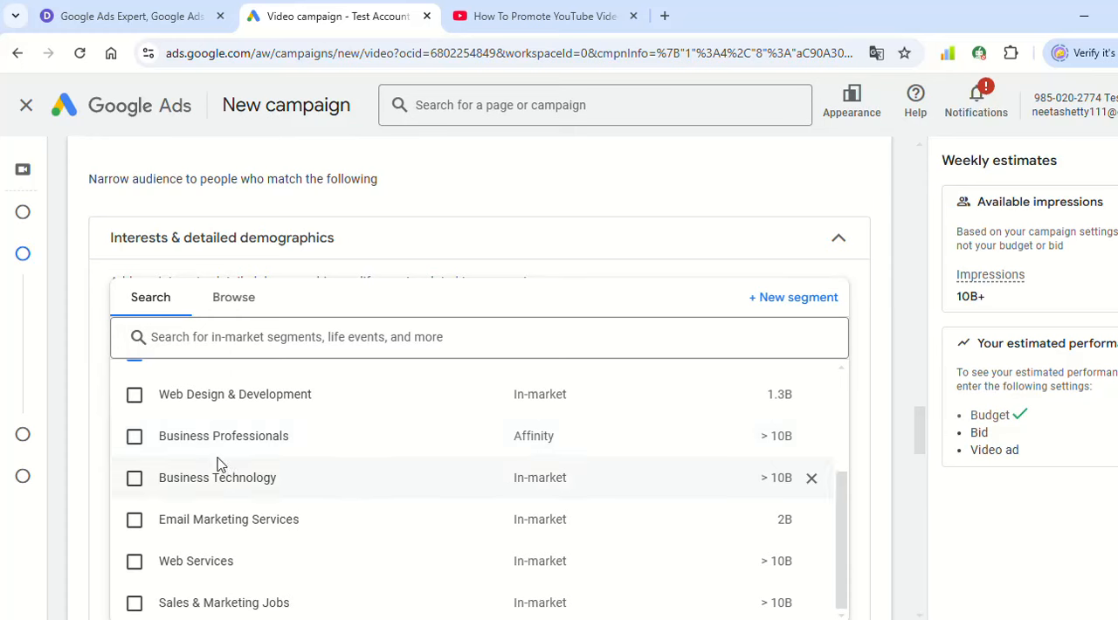
pyautogui.moveTo(601, 446)
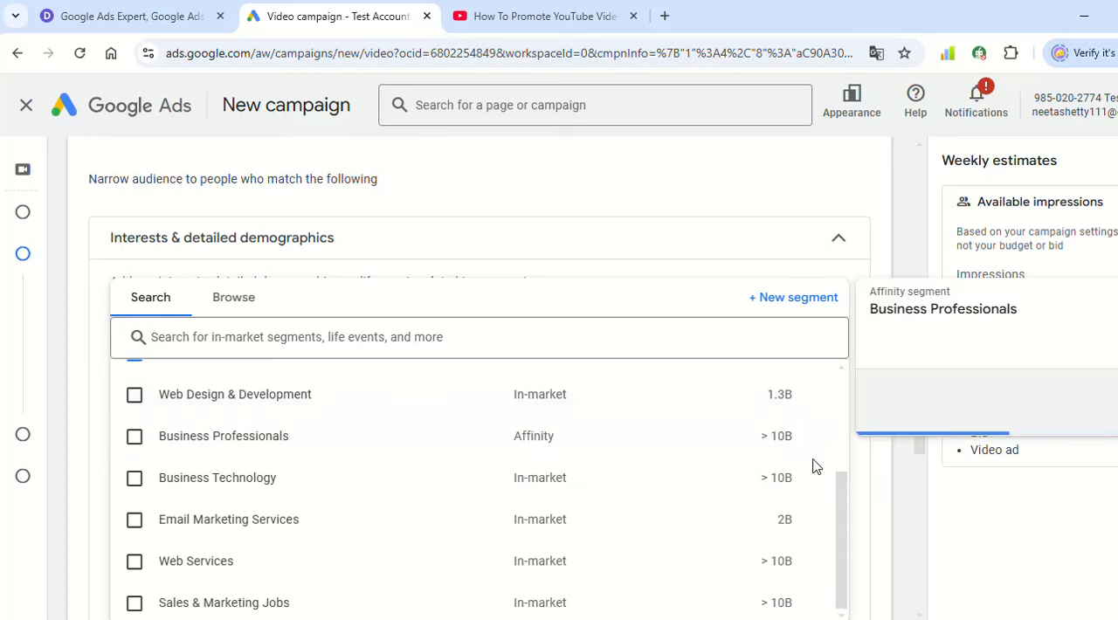
pyautogui.scroll(-2, 899, 487)
pyautogui.scroll(-2, 783, 469)
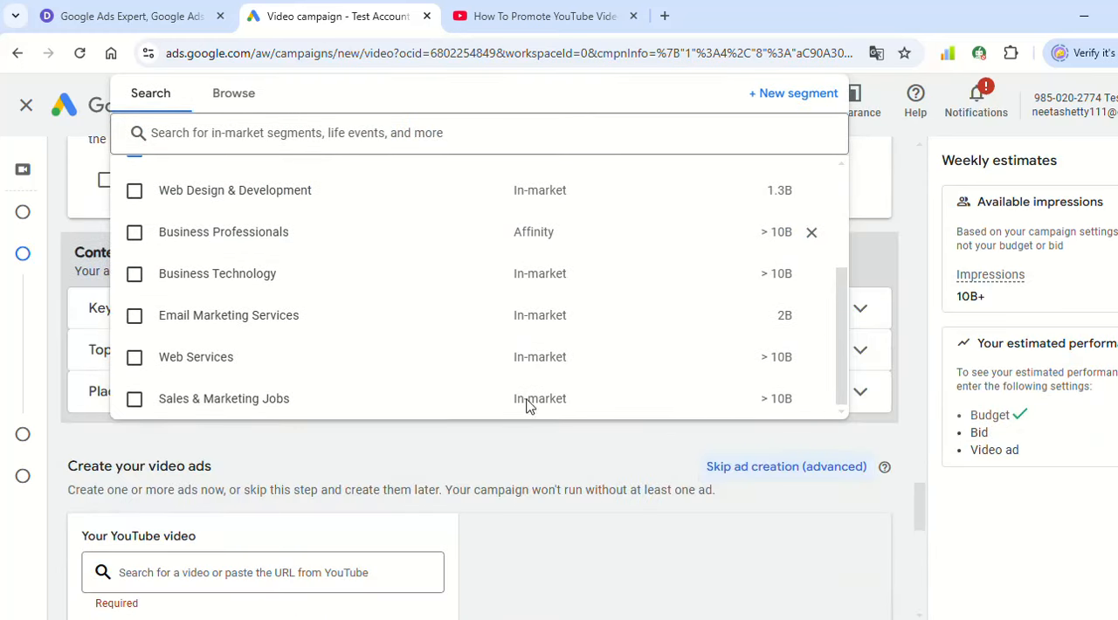
pyautogui.click(911, 223)
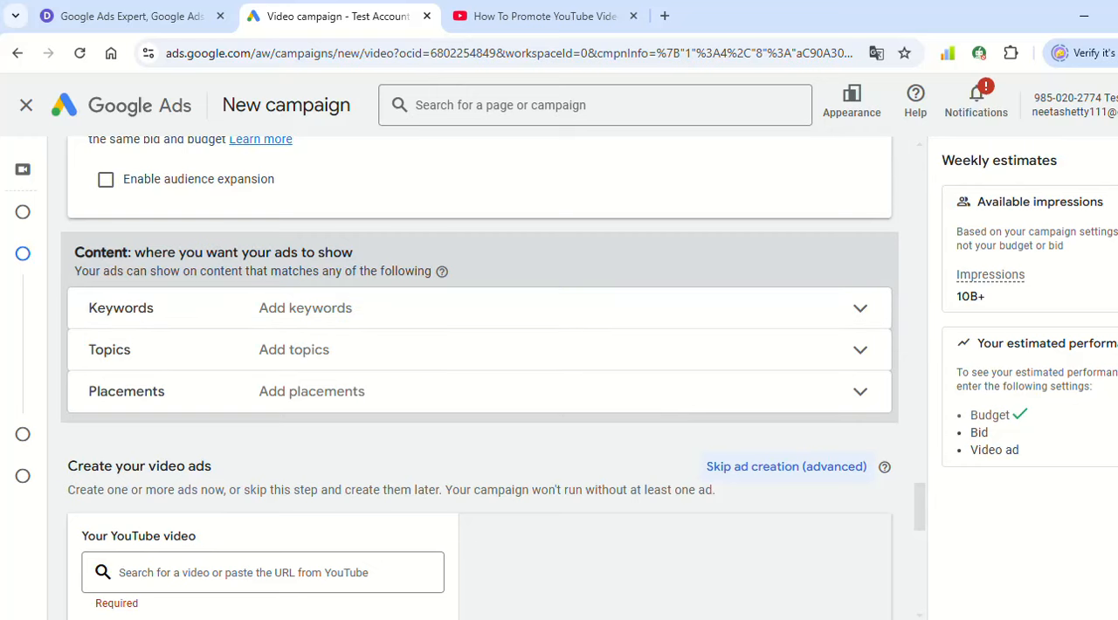
# - Copy the URL of the YouTube video "How To Promote YouTube Videos With Google Adword Campaign" and use it as the ad's video
pyautogui.scroll(2, 457, 250)
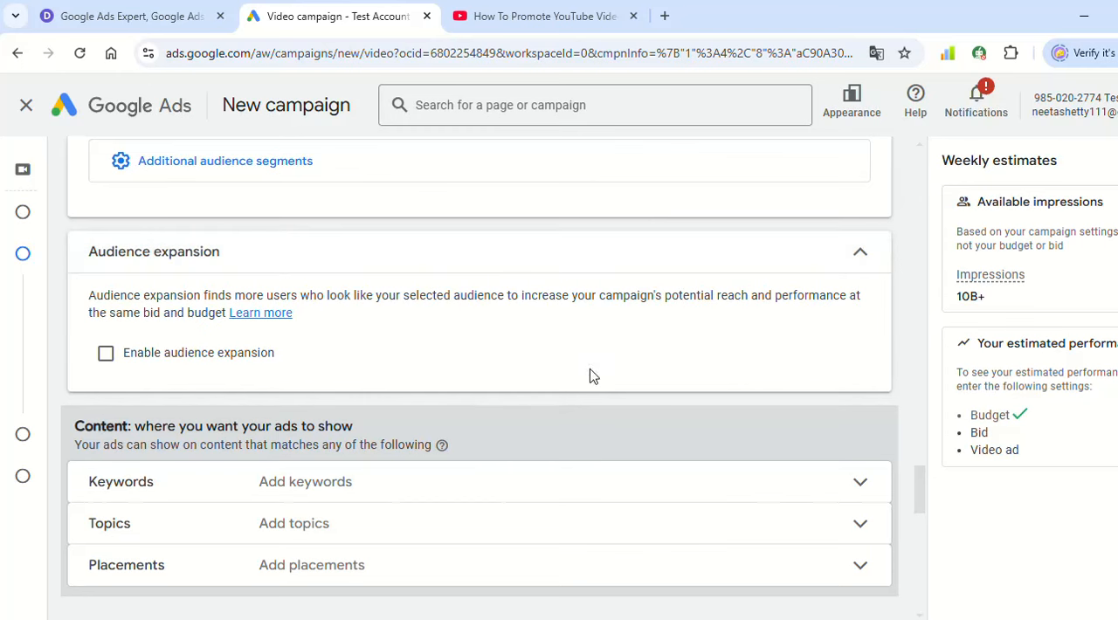
pyautogui.scroll(-1, 589, 375)
pyautogui.scroll(-1, 509, 424)
pyautogui.scroll(-2, 598, 462)
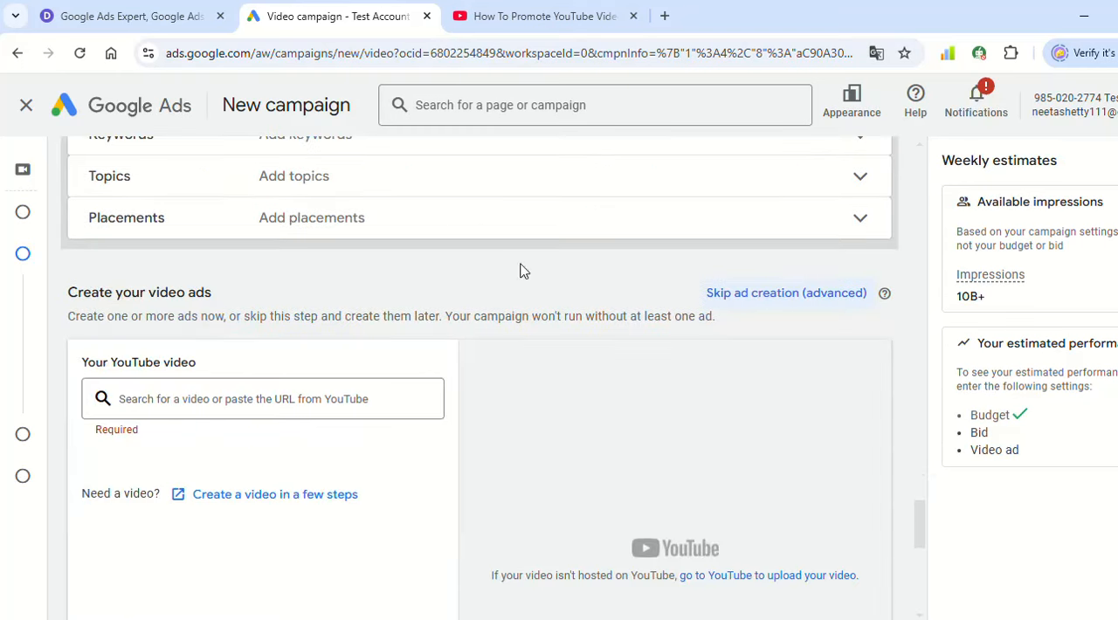
pyautogui.click(597, 9)
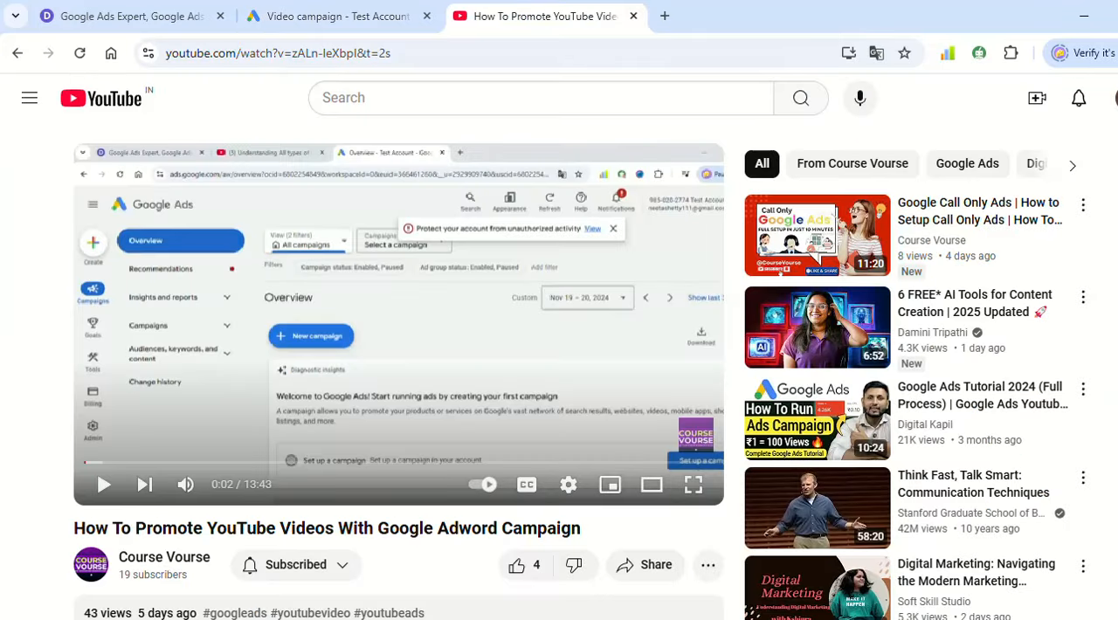
pyautogui.click(482, 58)
pyautogui.hotkey('ctrl', 'c')
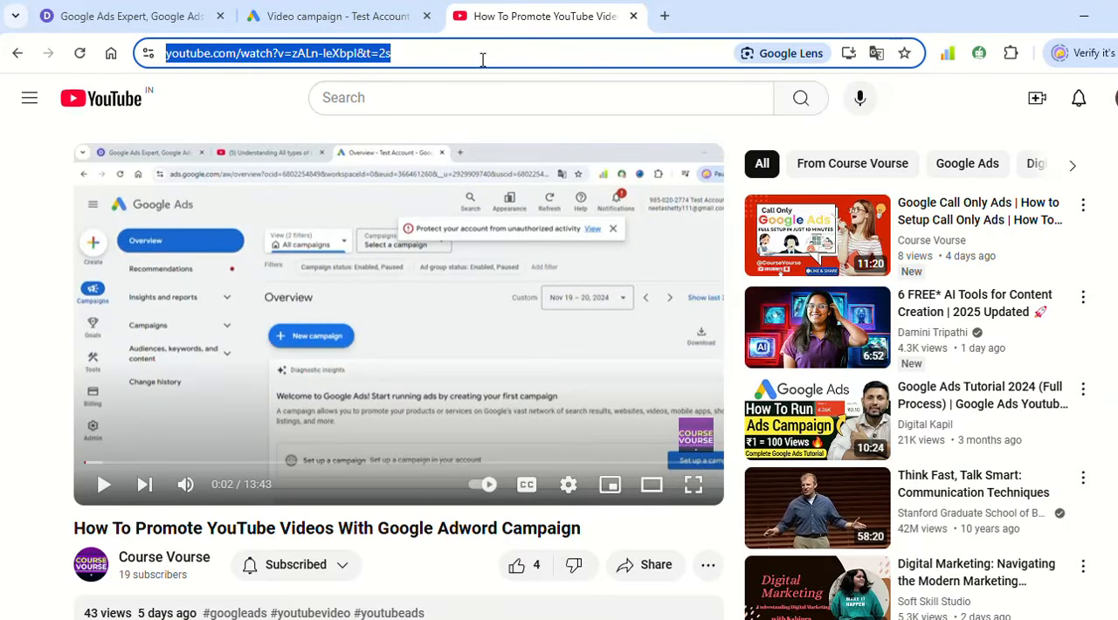
pyautogui.click(362, 12)
pyautogui.click(258, 397)
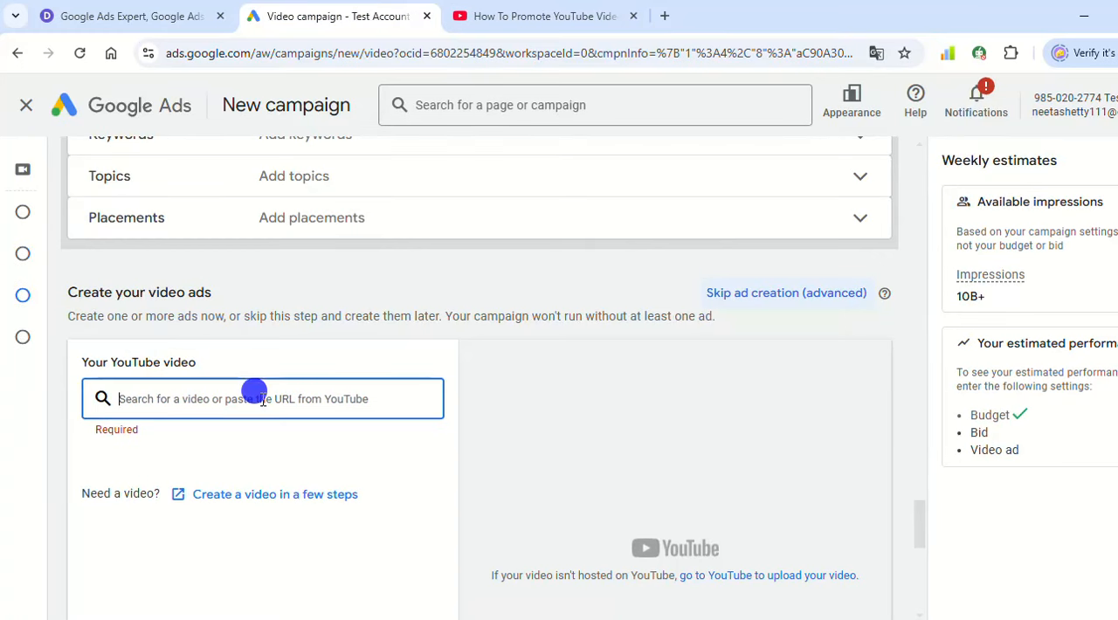
pyautogui.hotkey('ctrl', 'v')
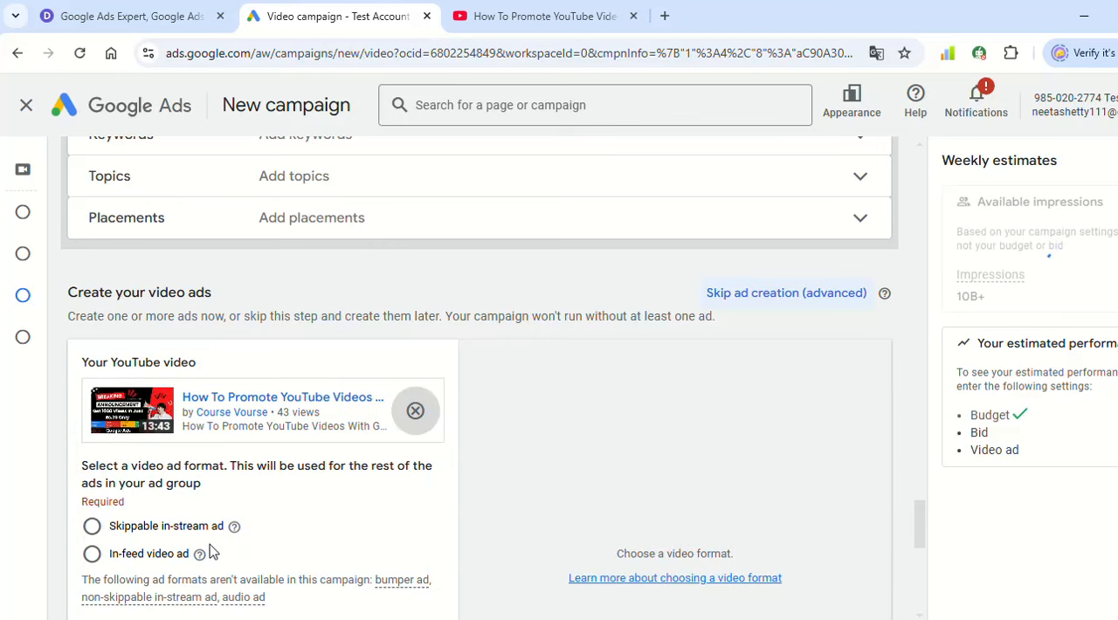
# - Review the campaign's multi-format ads option, budget and dates, and ad group settings before choosing the video ad format
pyautogui.scroll(-1, 128, 494)
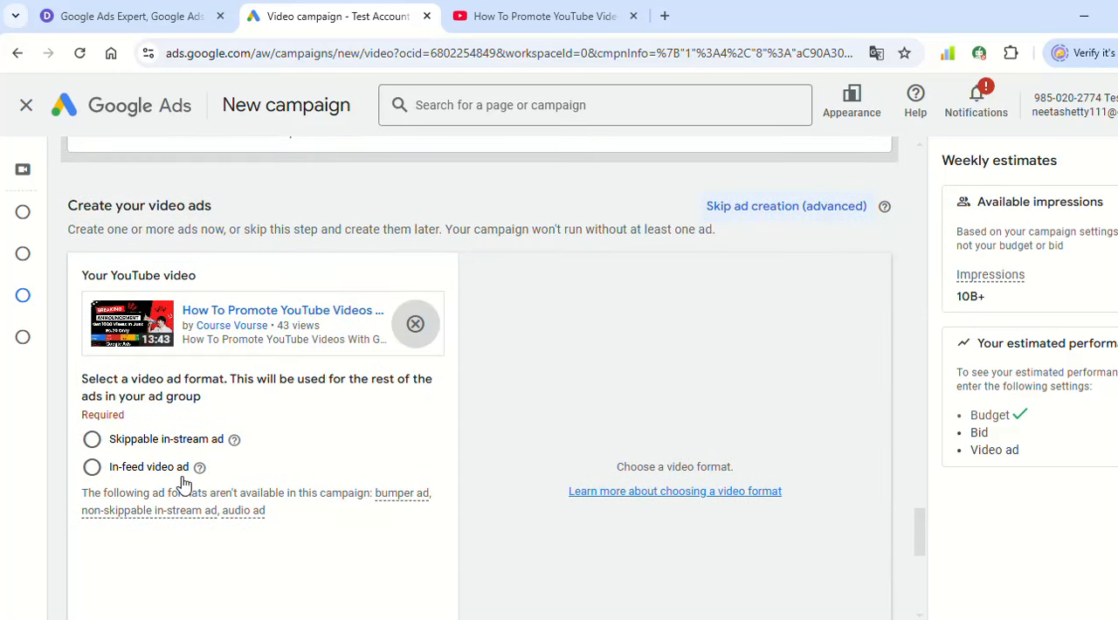
pyautogui.scroll(20, 352, 437)
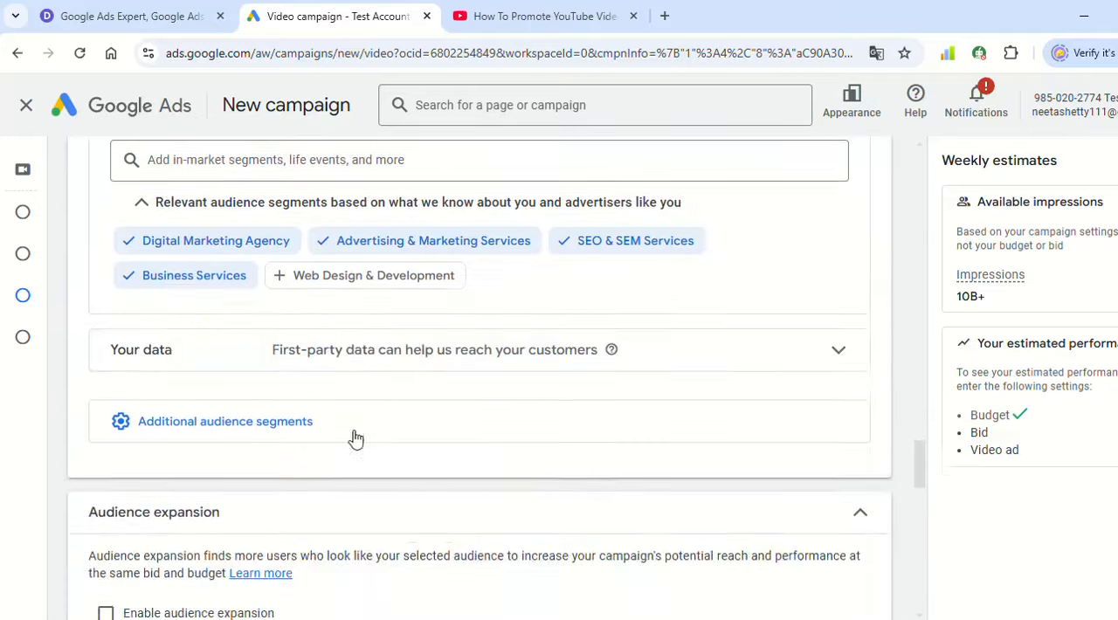
pyautogui.scroll(5, 360, 426)
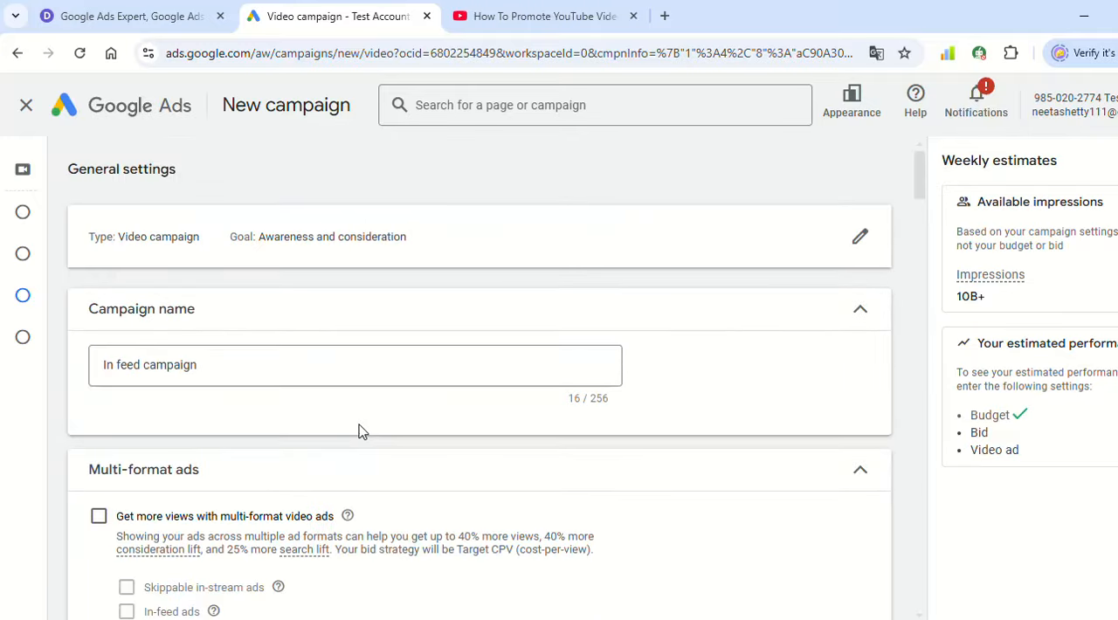
pyautogui.scroll(-4, 358, 428)
pyautogui.scroll(1, 363, 419)
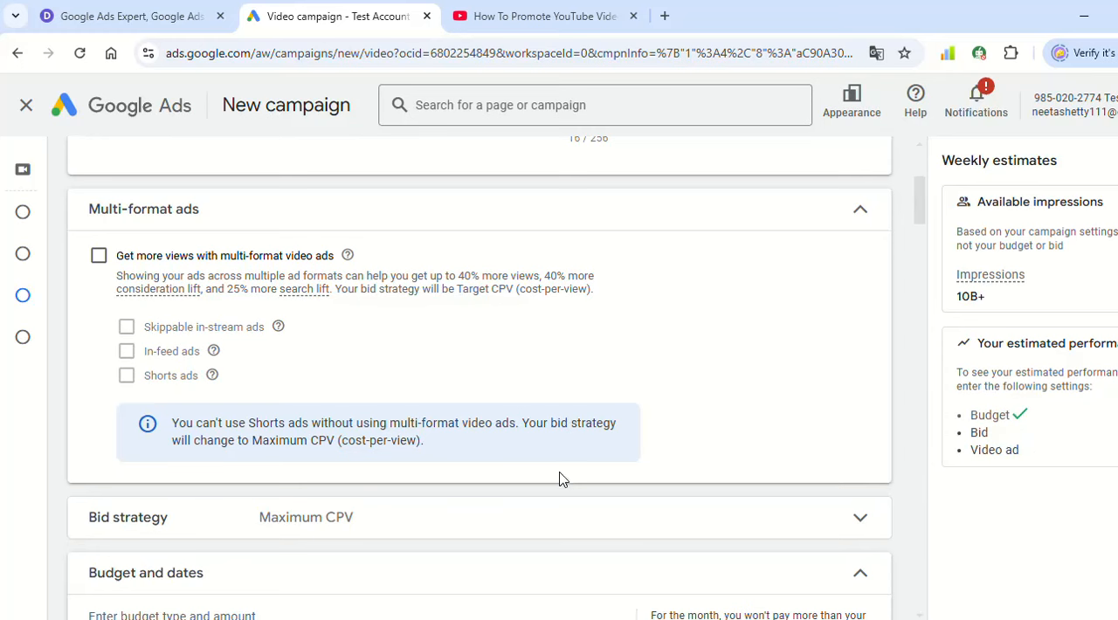
pyautogui.scroll(-12, 560, 480)
pyautogui.scroll(8, 563, 483)
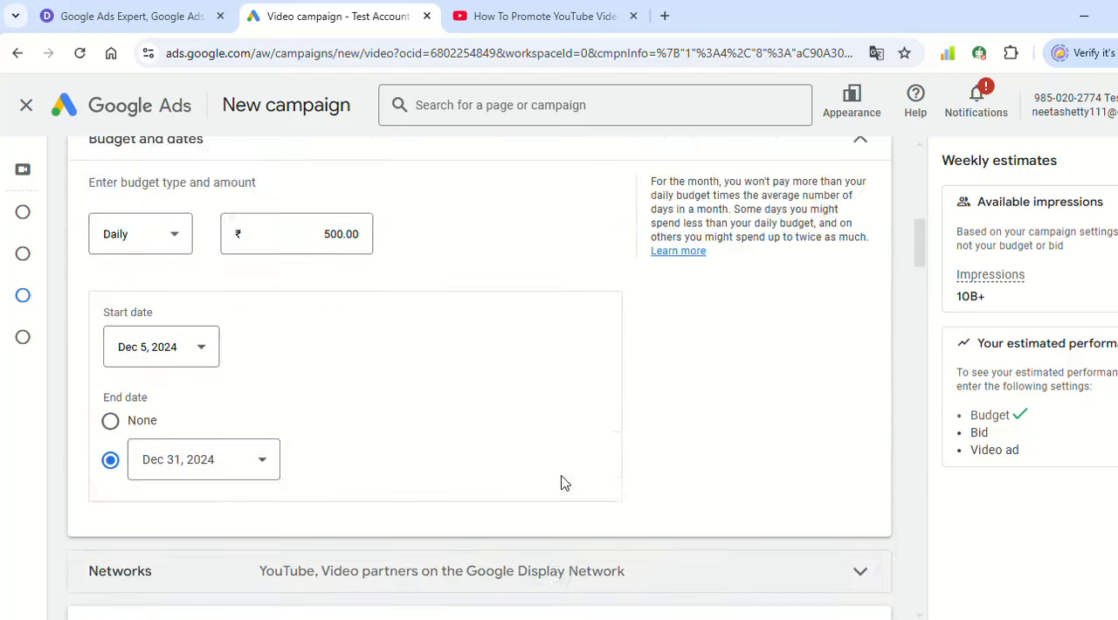
pyautogui.scroll(4, 562, 483)
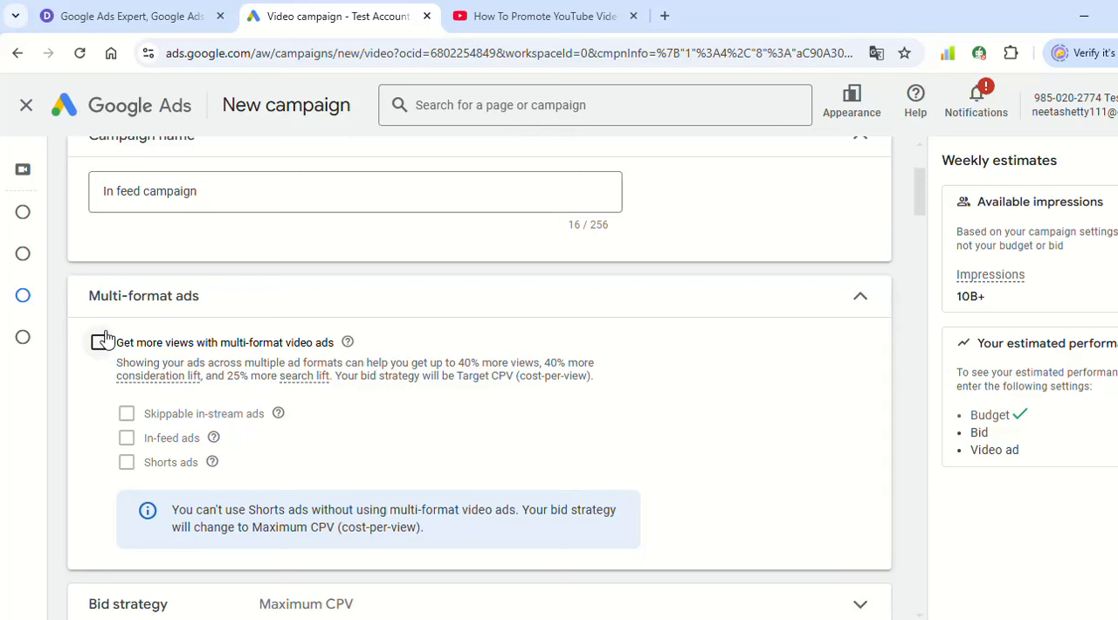
pyautogui.scroll(-15, 462, 504)
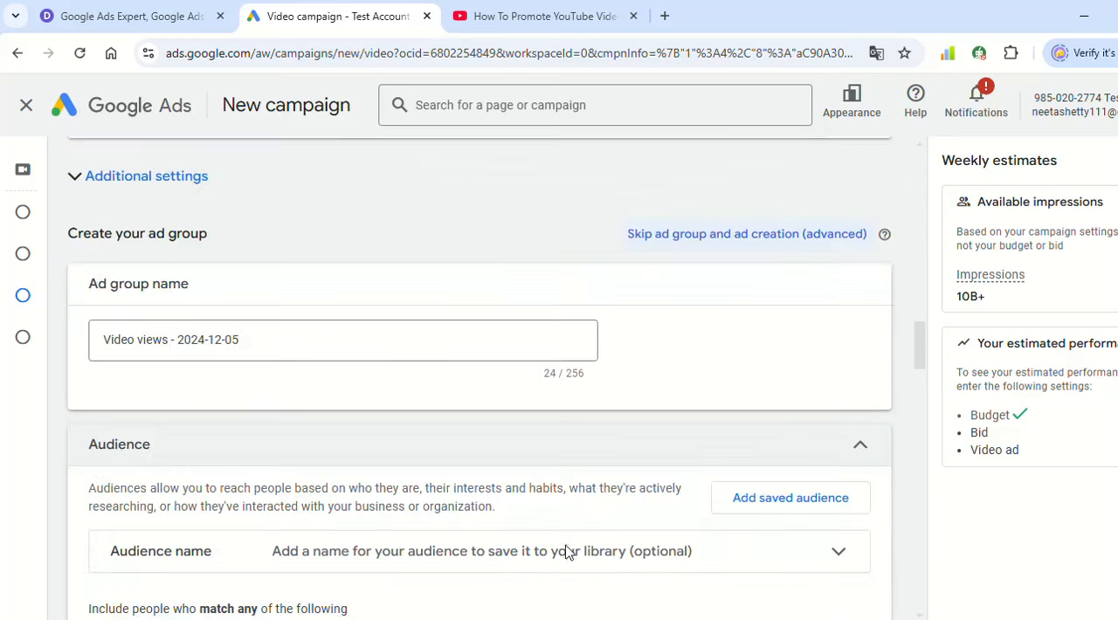
pyautogui.scroll(-10, 649, 546)
# - Set the video ad format to In-feed video ad
pyautogui.scroll(6, 694, 544)
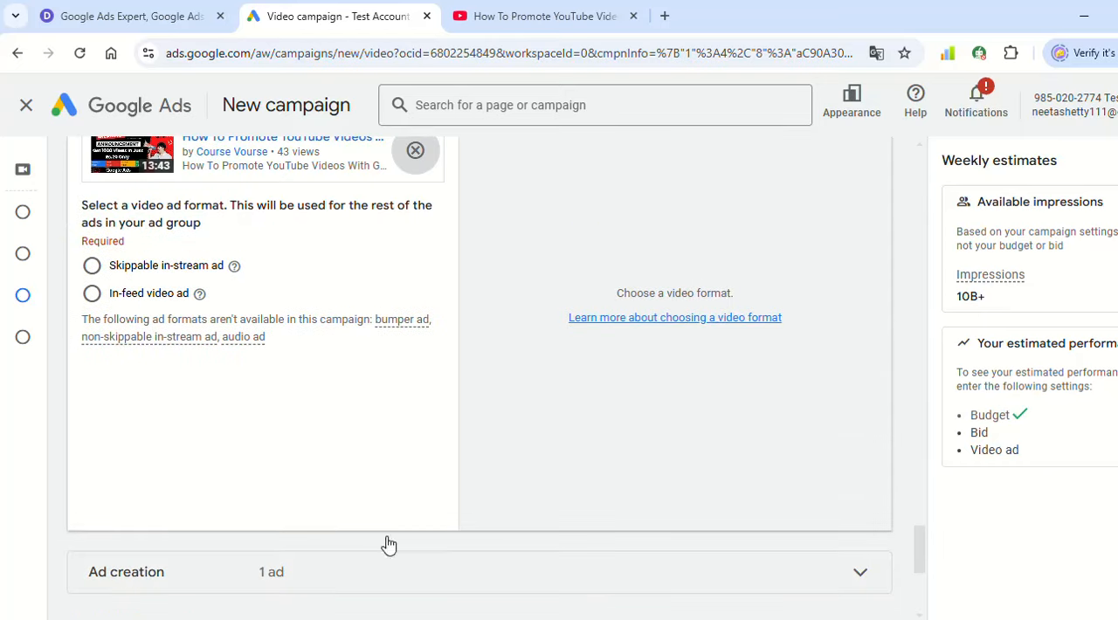
pyautogui.moveTo(3, 217)
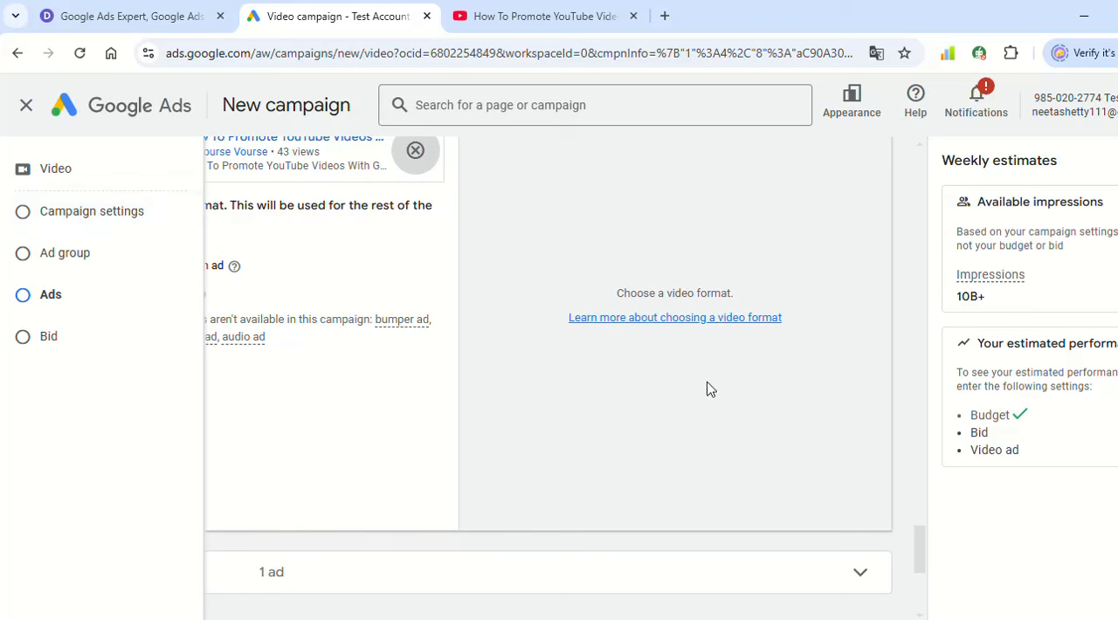
pyautogui.click(139, 291)
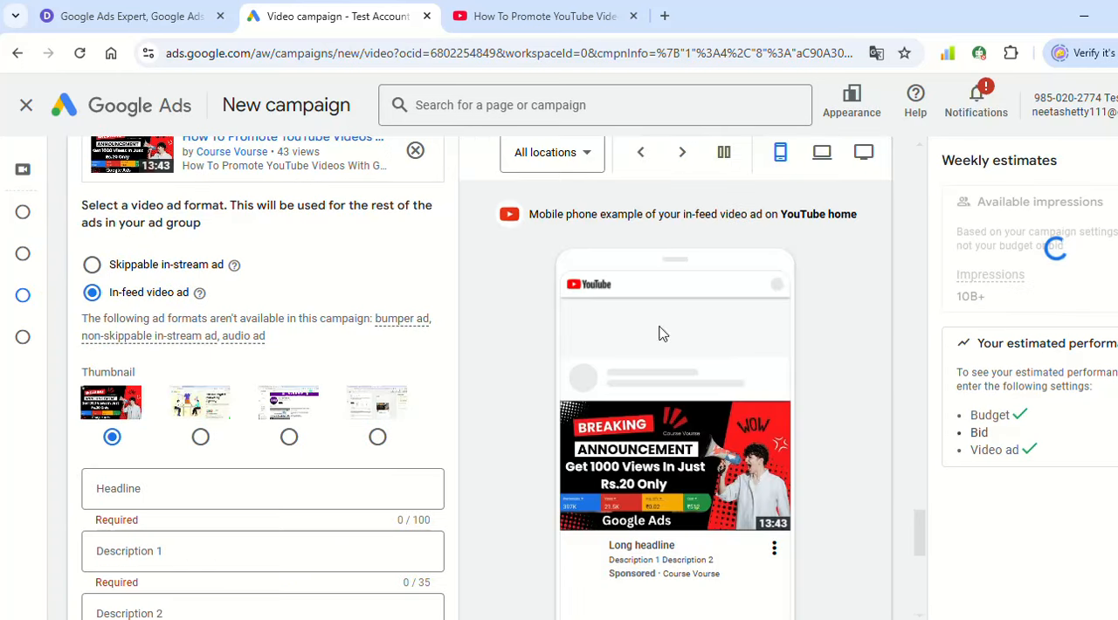
# - Copy the title "How To Promote YouTube Videos With Google Adword Campaign" from the YouTube video page and use it as the ad's headline
pyautogui.scroll(-1, 512, 295)
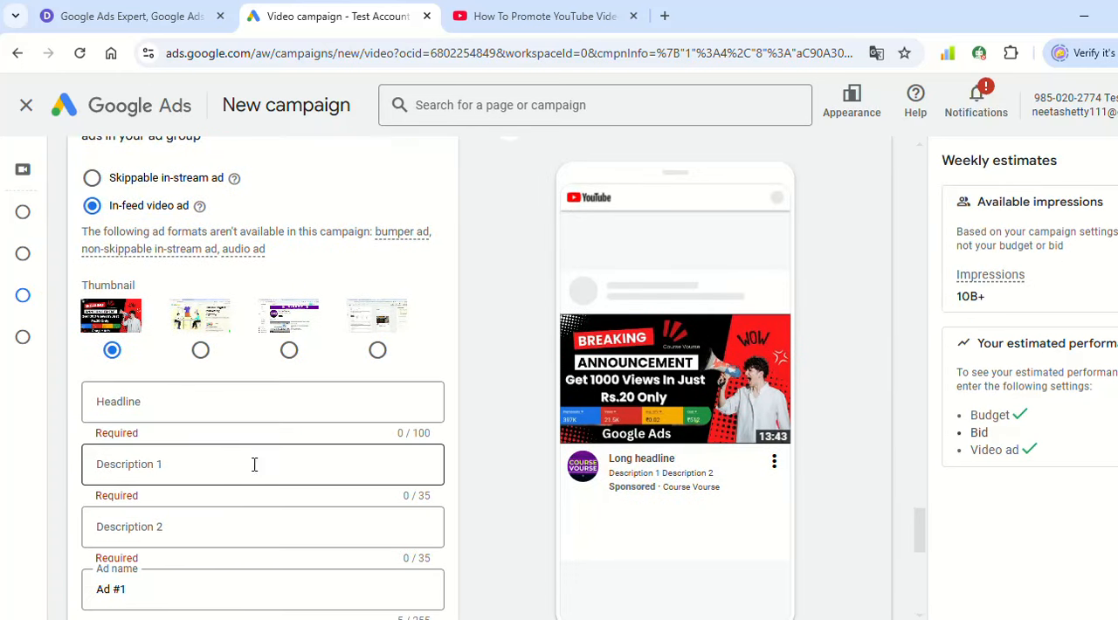
pyautogui.click(598, 11)
pyautogui.click(249, 526)
pyautogui.tripleClick(249, 527)
pyautogui.hotkey('ctrl', 'c')
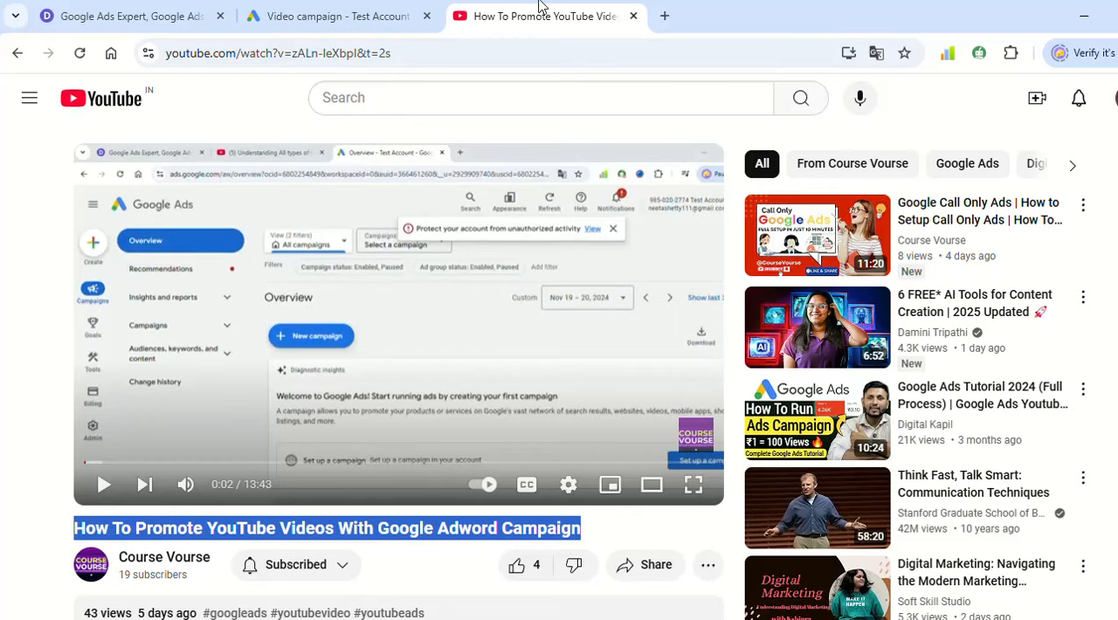
pyautogui.click(299, 14)
pyautogui.click(185, 414)
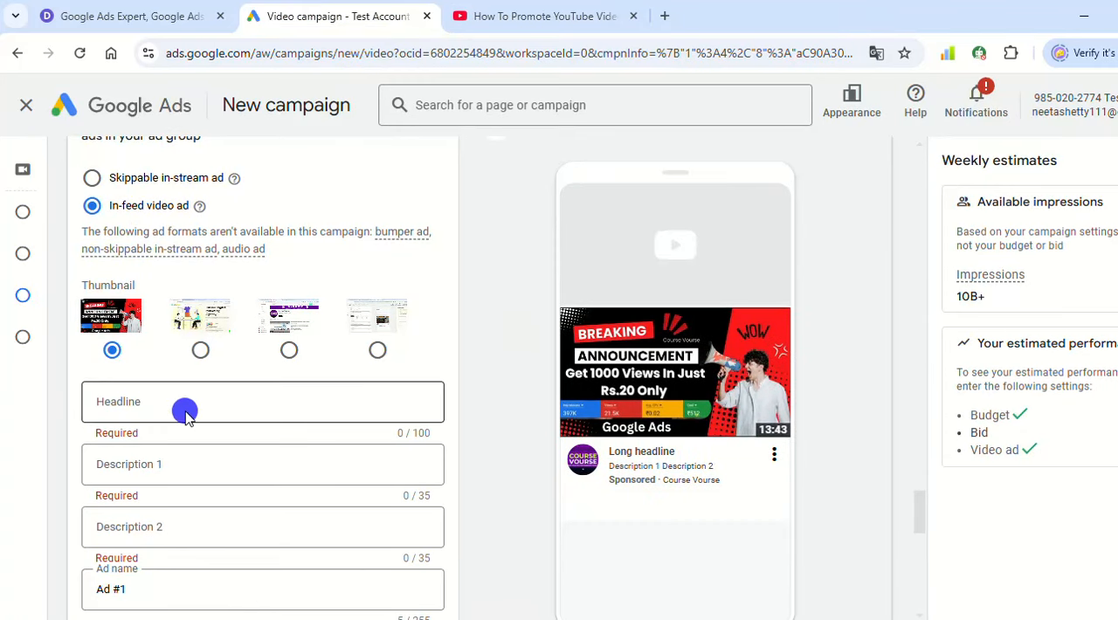
pyautogui.hotkey('ctrl', 'v')
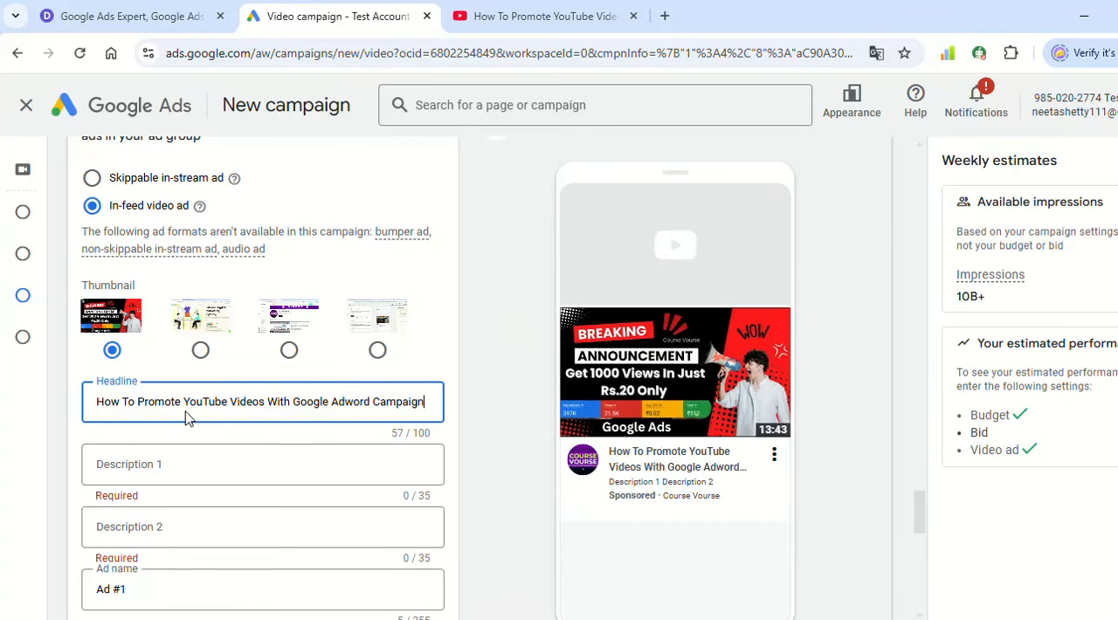
# - Enter "Learn Video Ads" as the ad's first description
pyautogui.click(114, 480)
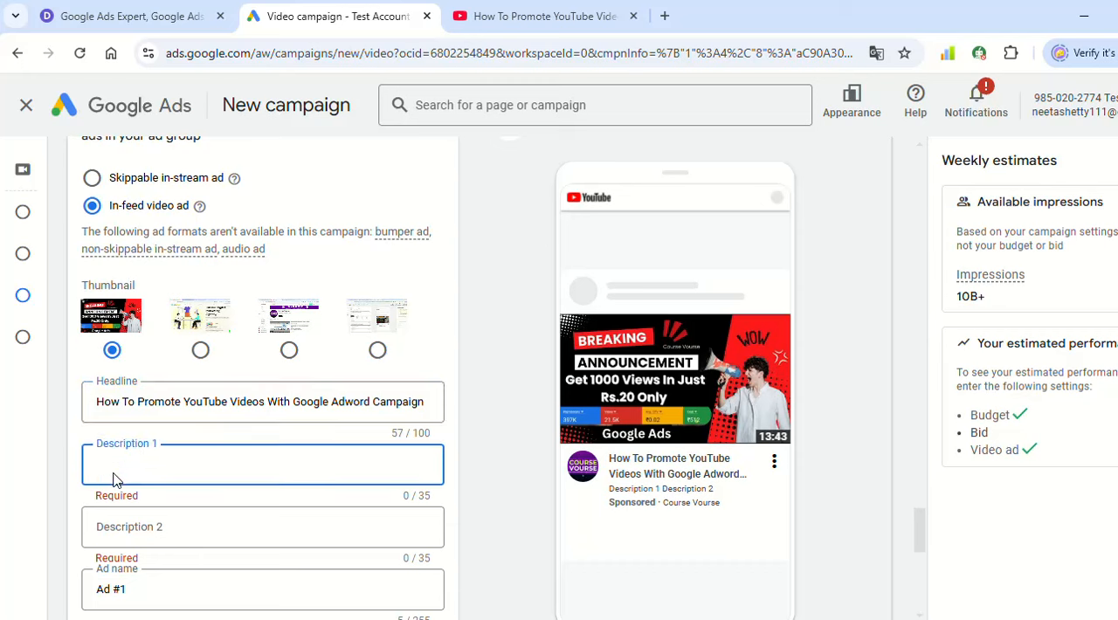
pyautogui.write('G')
pyautogui.press('BackSpace')
pyautogui.write('Di')
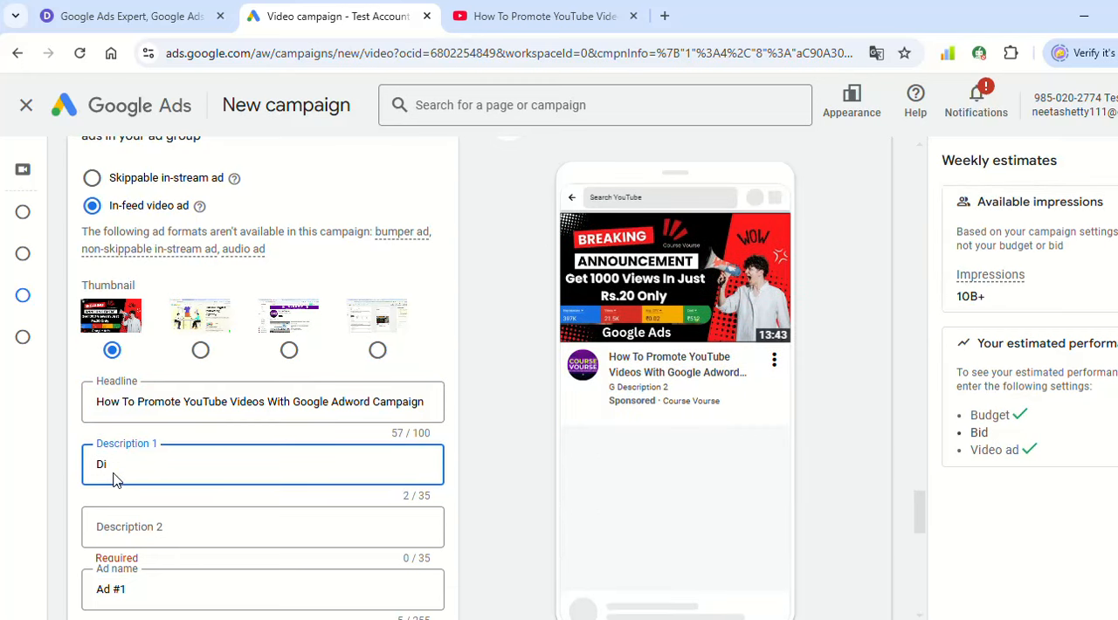
pyautogui.press('BackSpace')
pyautogui.write('Learn Video ')
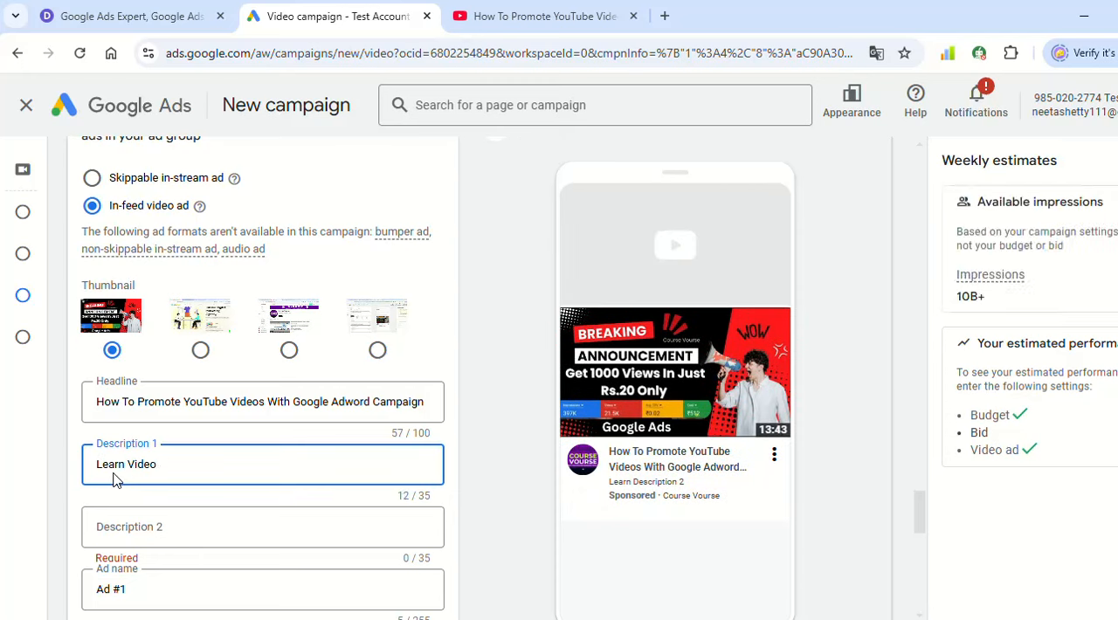
pyautogui.write('Ads')
# - Enter "Subscribe Now" as the ad's second description
pyautogui.scroll(-1, 212, 487)
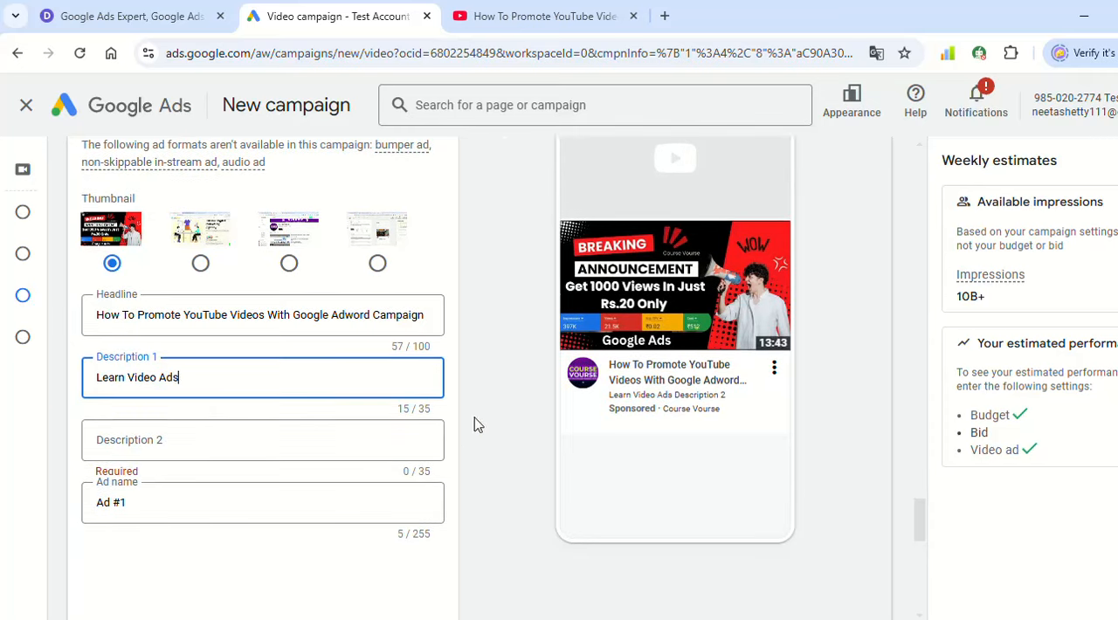
pyautogui.click(199, 430)
pyautogui.write('S')
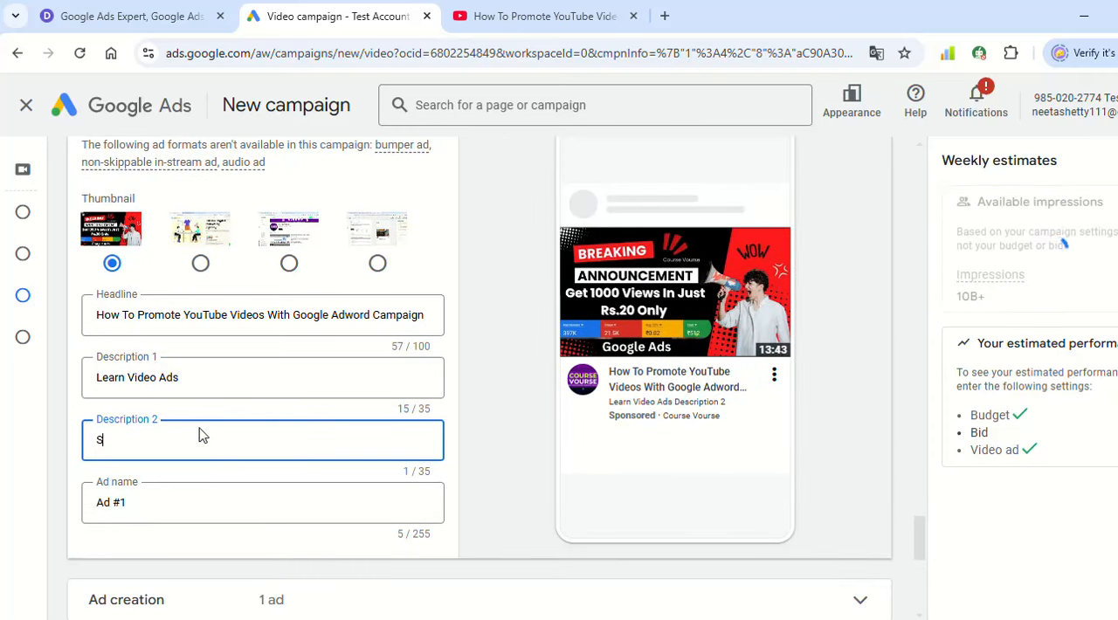
pyautogui.write('ubscr')
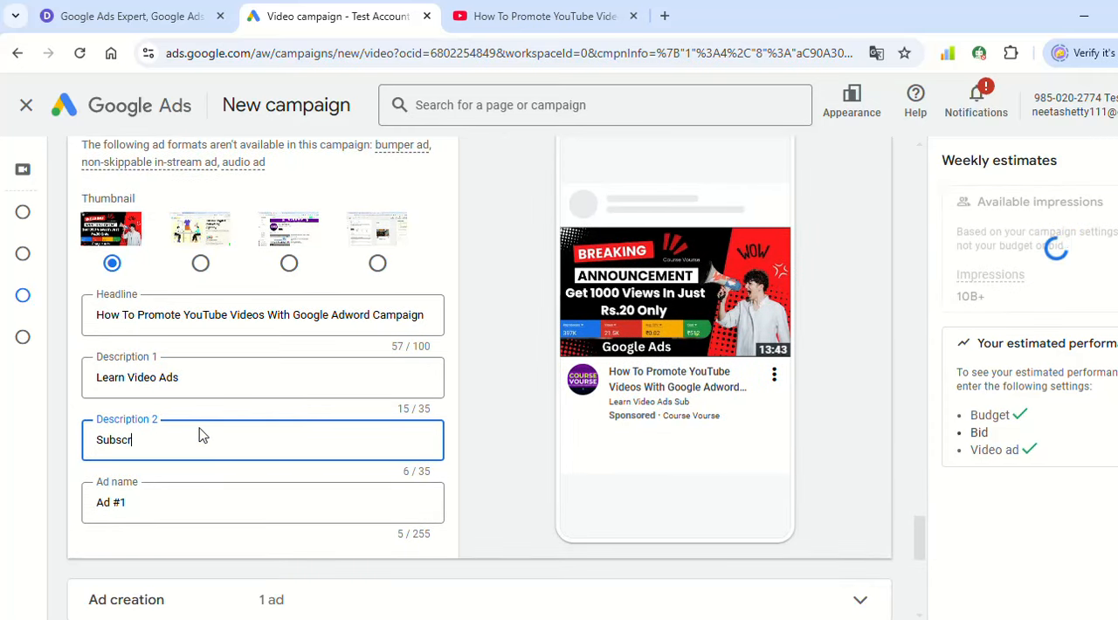
pyautogui.write('ibe Now')
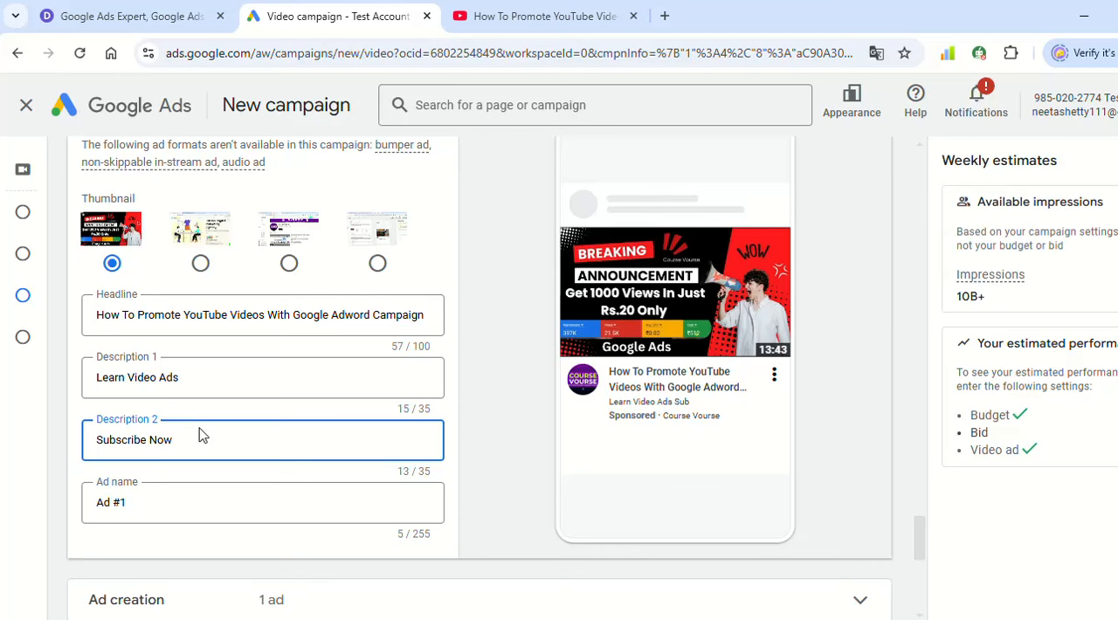
pyautogui.click(484, 364)
# - Preview the in-feed ad across its YouTube placements on mobile phone and computer, returning to the mobile preview
pyautogui.scroll(1, 472, 367)
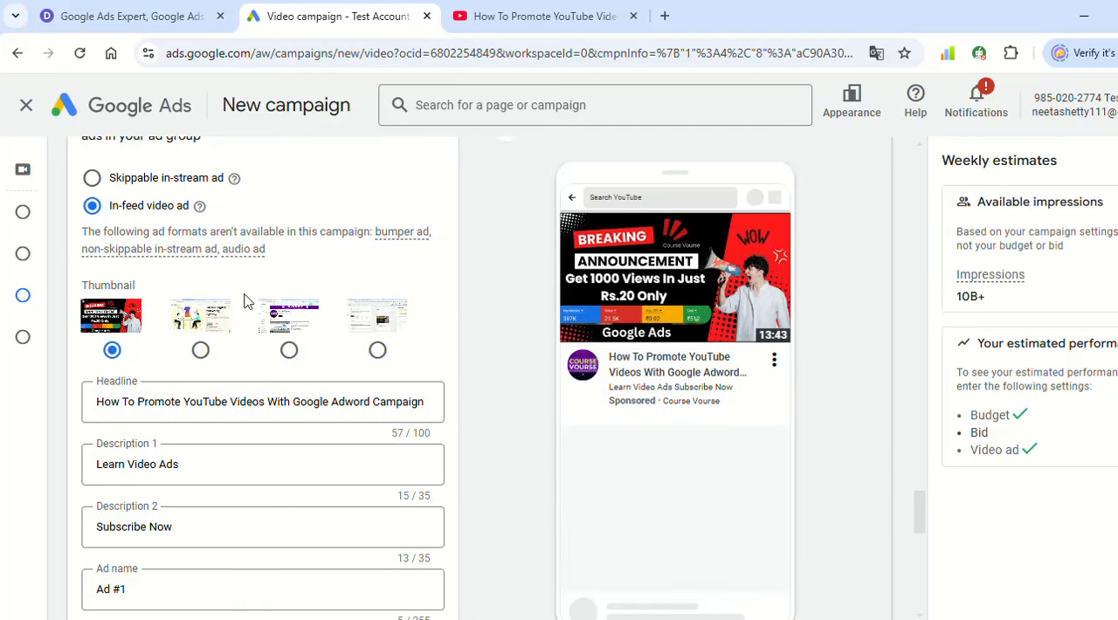
pyautogui.scroll(2, 651, 289)
pyautogui.click(682, 239)
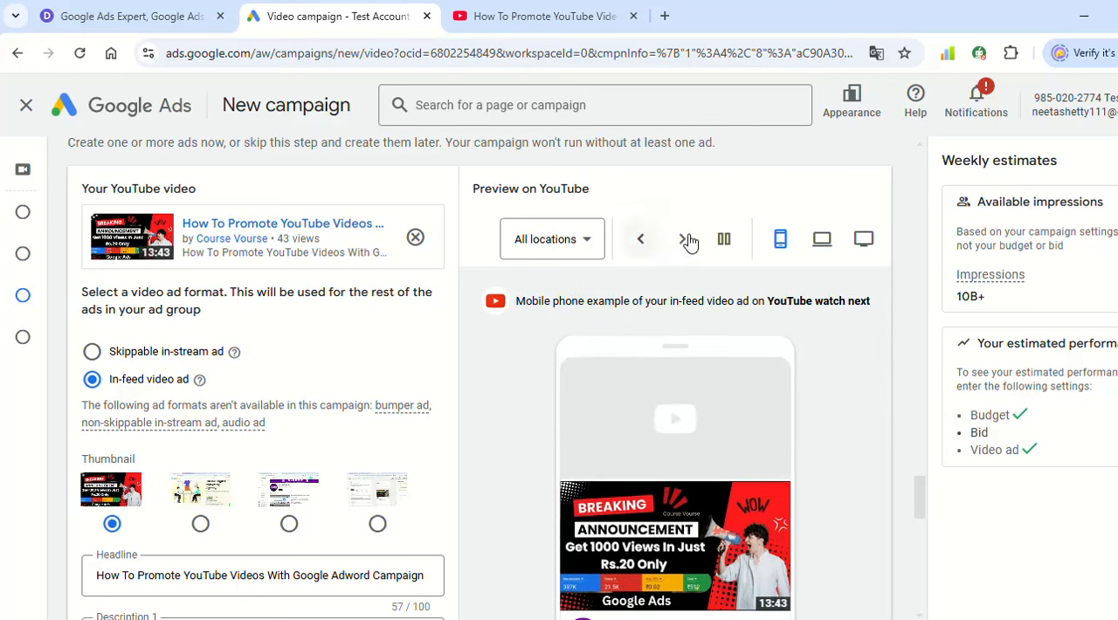
pyautogui.click(682, 239)
pyautogui.scroll(-3, 670, 456)
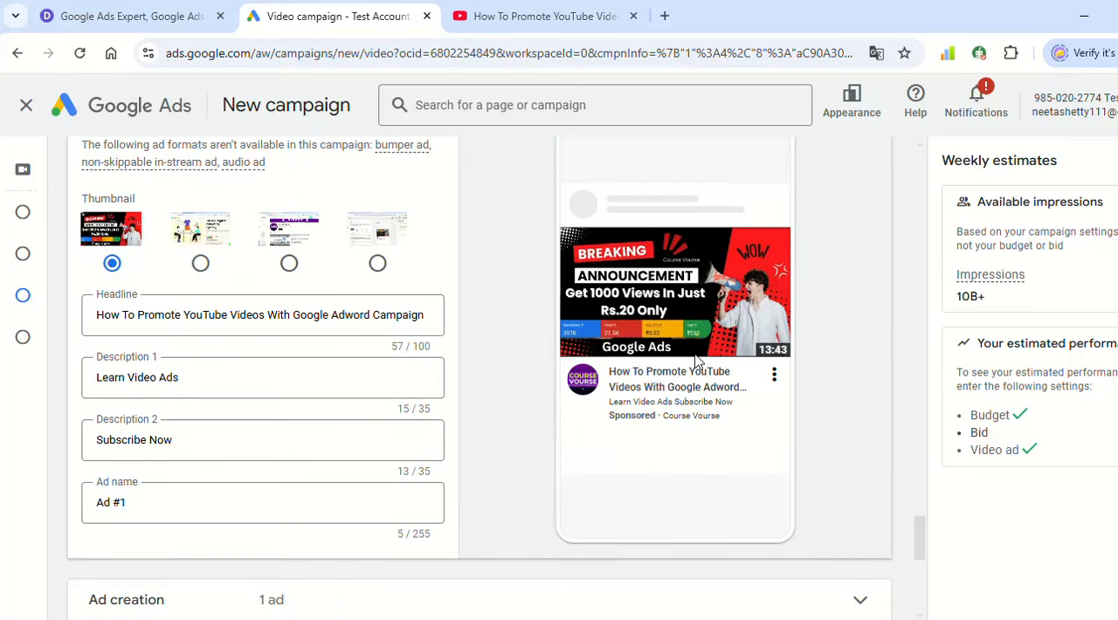
pyautogui.scroll(4, 686, 244)
pyautogui.click(811, 329)
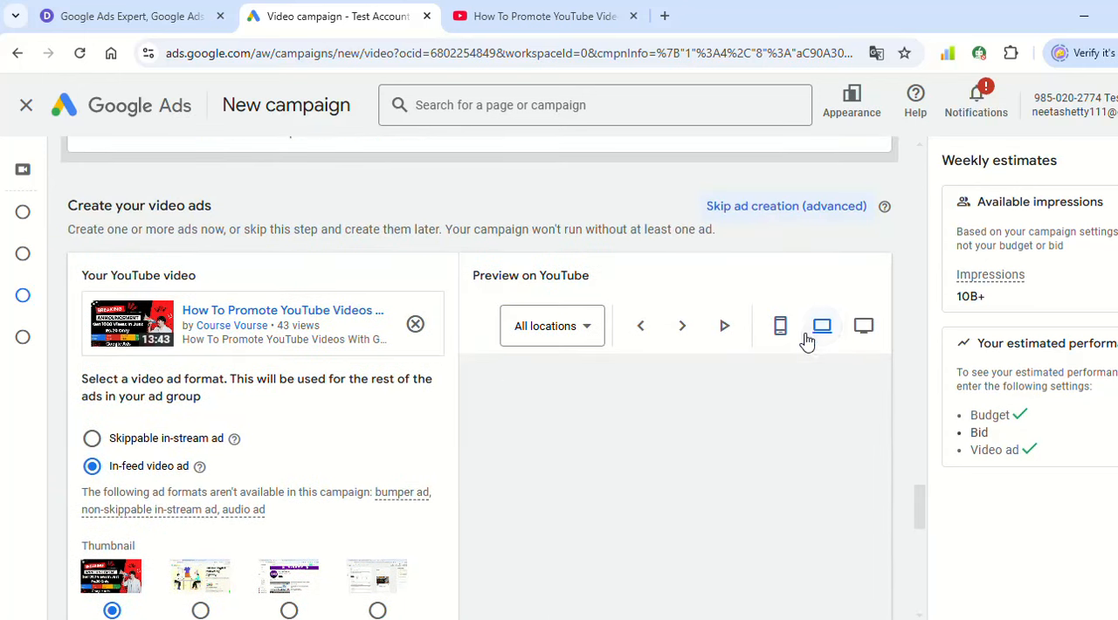
pyautogui.scroll(-1, 664, 462)
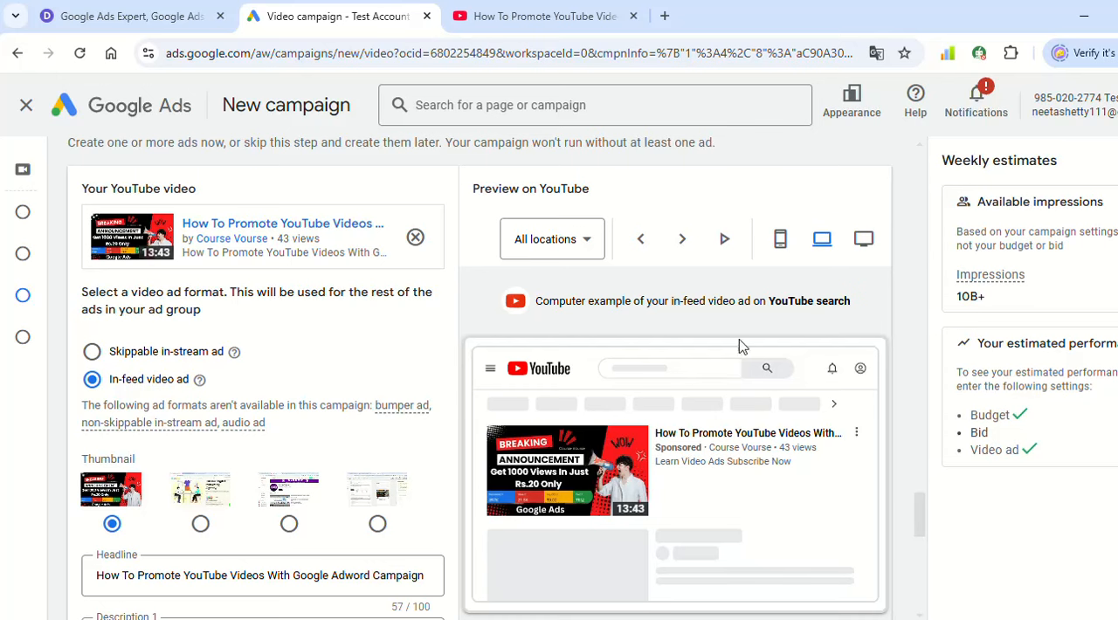
pyautogui.click(779, 239)
pyautogui.scroll(-2, 572, 446)
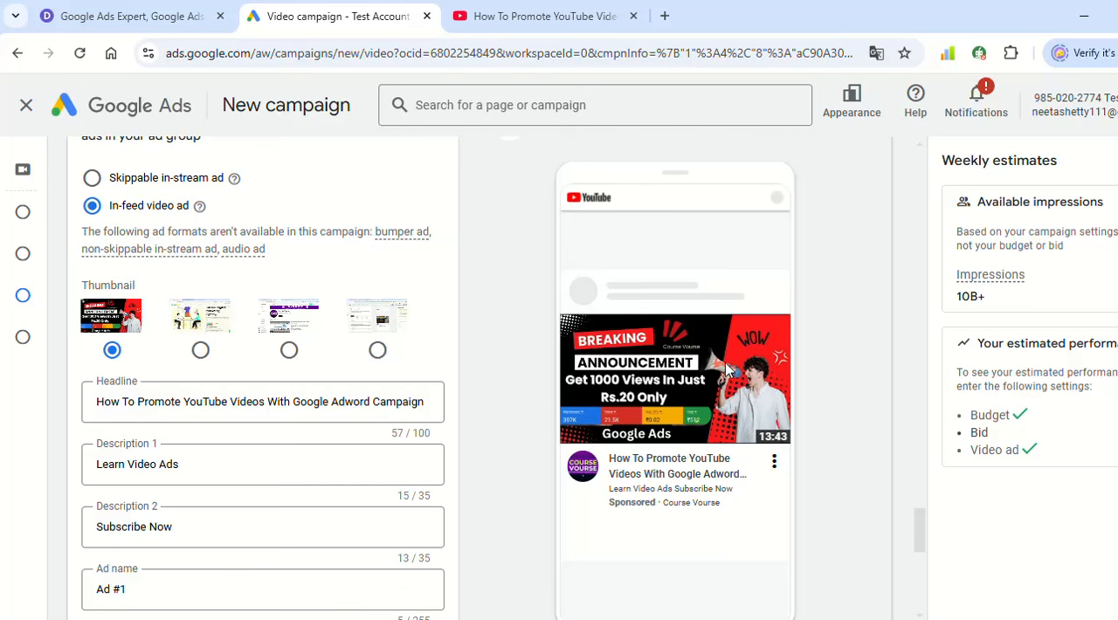
pyautogui.scroll(-3, 105, 402)
pyautogui.scroll(2, 408, 384)
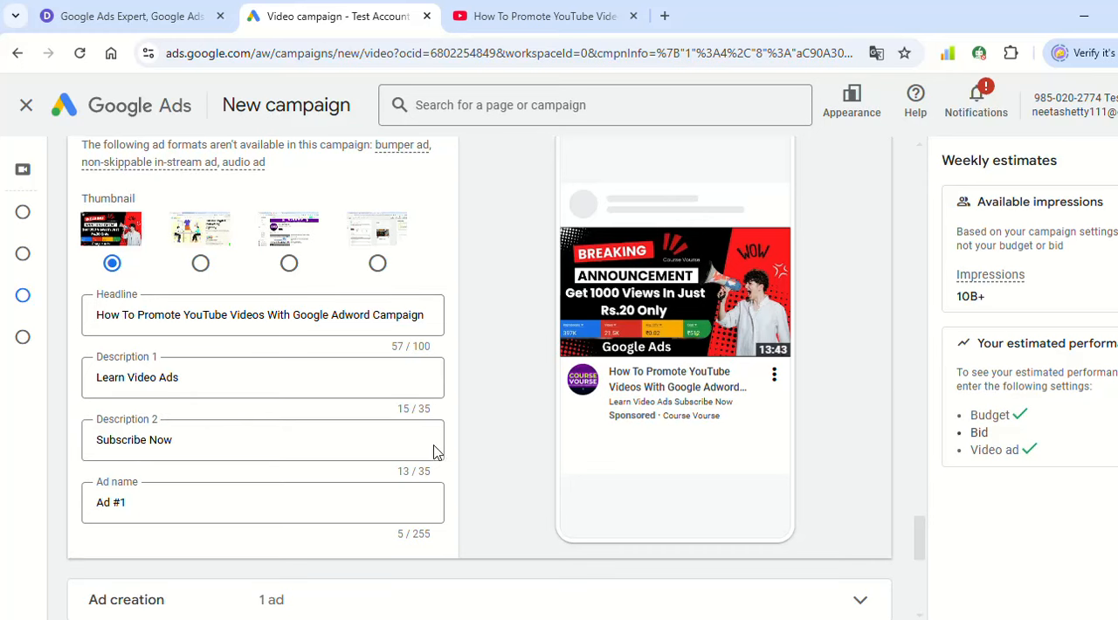
# - Expand the Ad creation section and review the ads created for the ad group
pyautogui.scroll(-1, 329, 449)
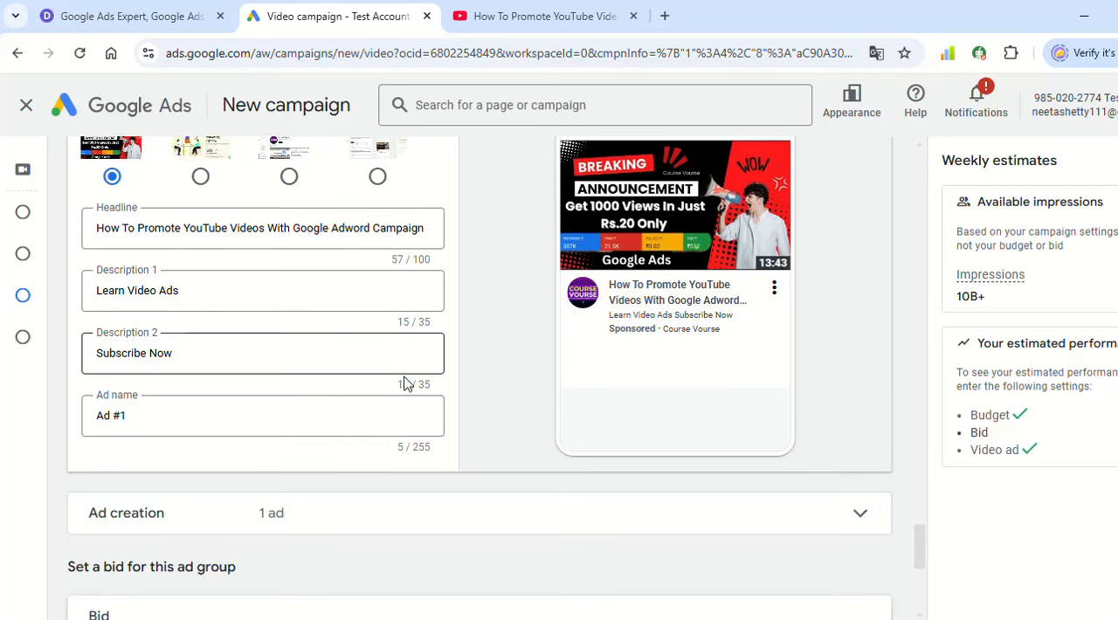
pyautogui.scroll(-1, 359, 393)
pyautogui.click(333, 439)
pyautogui.scroll(-2, 381, 446)
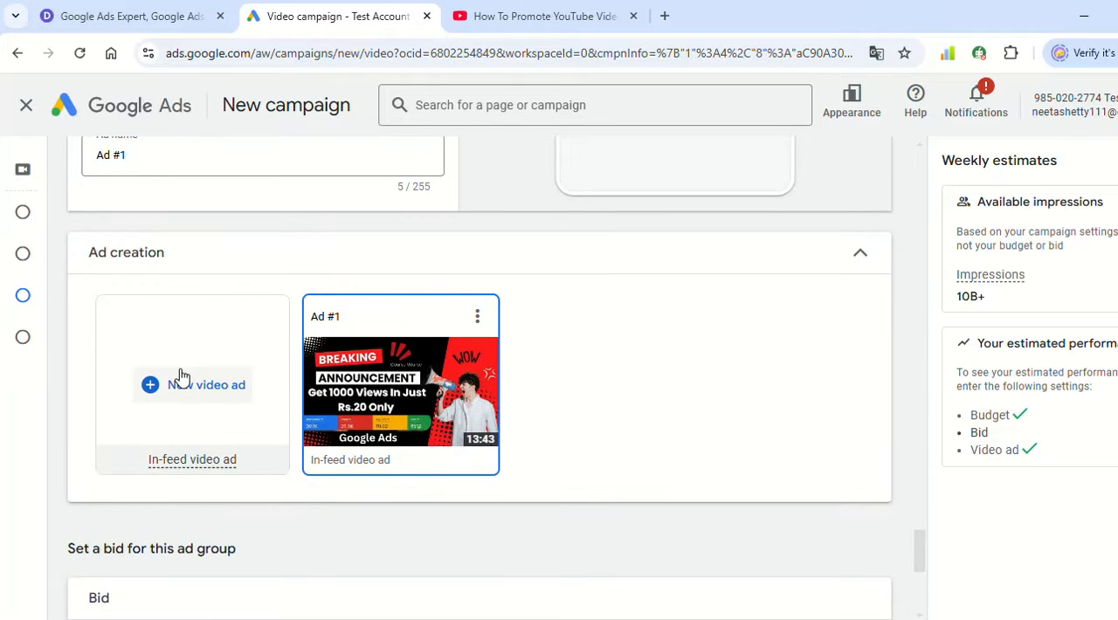
# - Check the suggested bid for the ad group and set the maximum CPV bid to ₹0.50
pyautogui.scroll(-2, 447, 325)
pyautogui.scroll(-2, 469, 363)
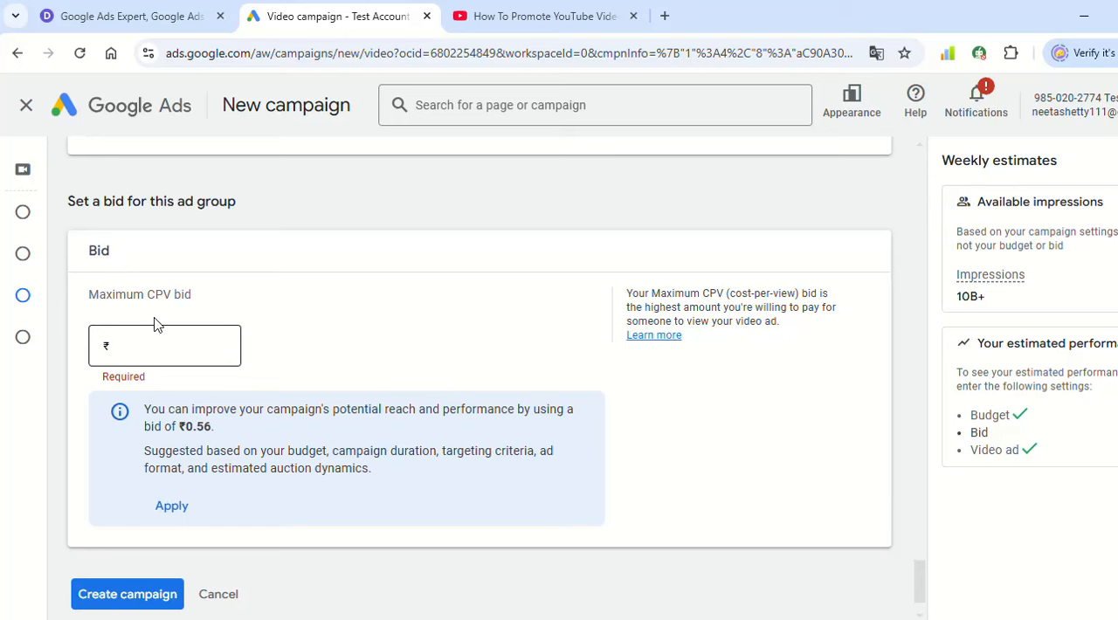
pyautogui.moveTo(165, 417); pyautogui.dragTo(233, 422)
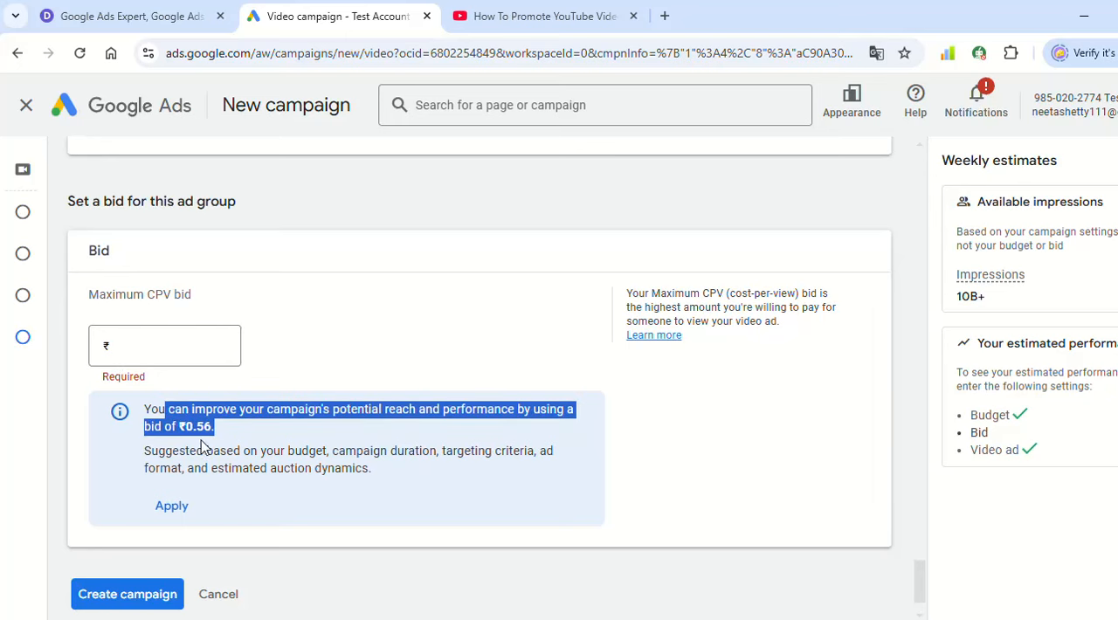
pyautogui.click(241, 444)
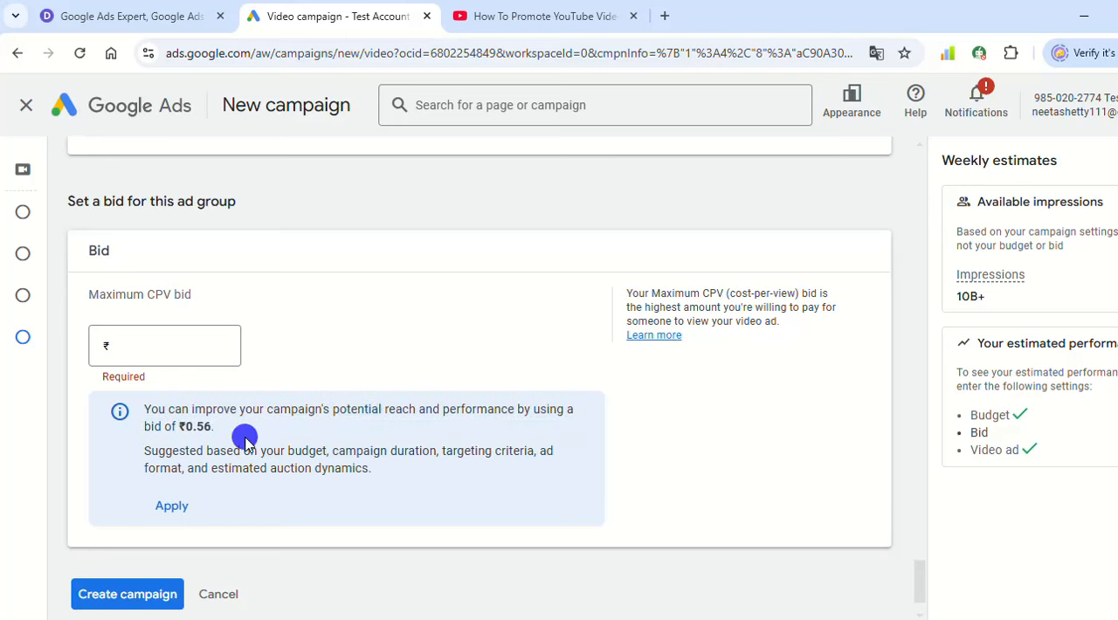
pyautogui.click(195, 345)
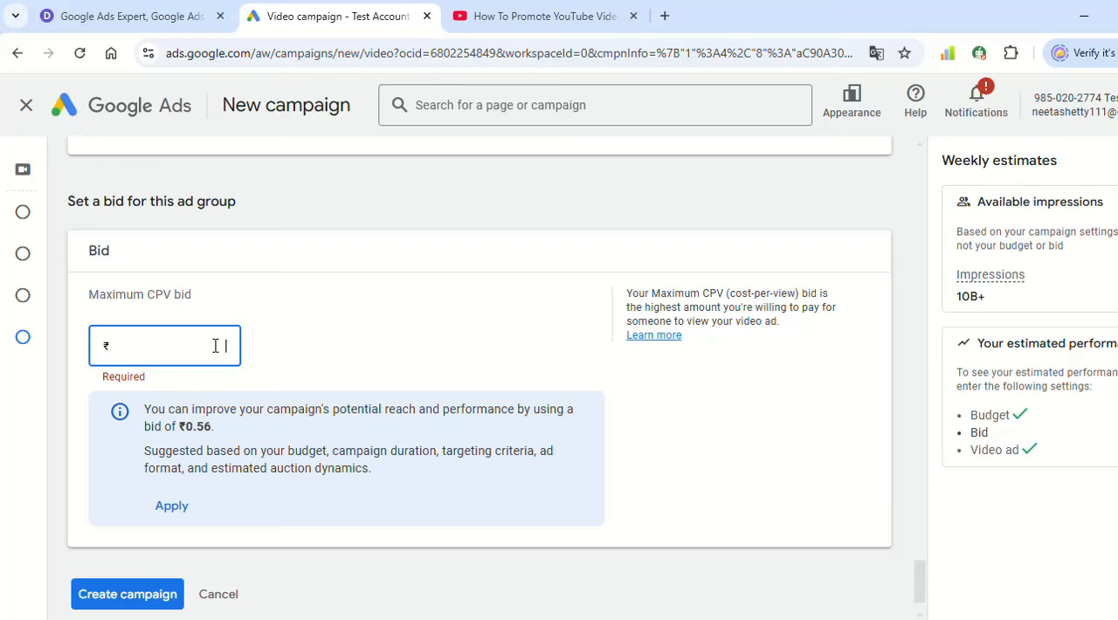
pyautogui.write('0.00')
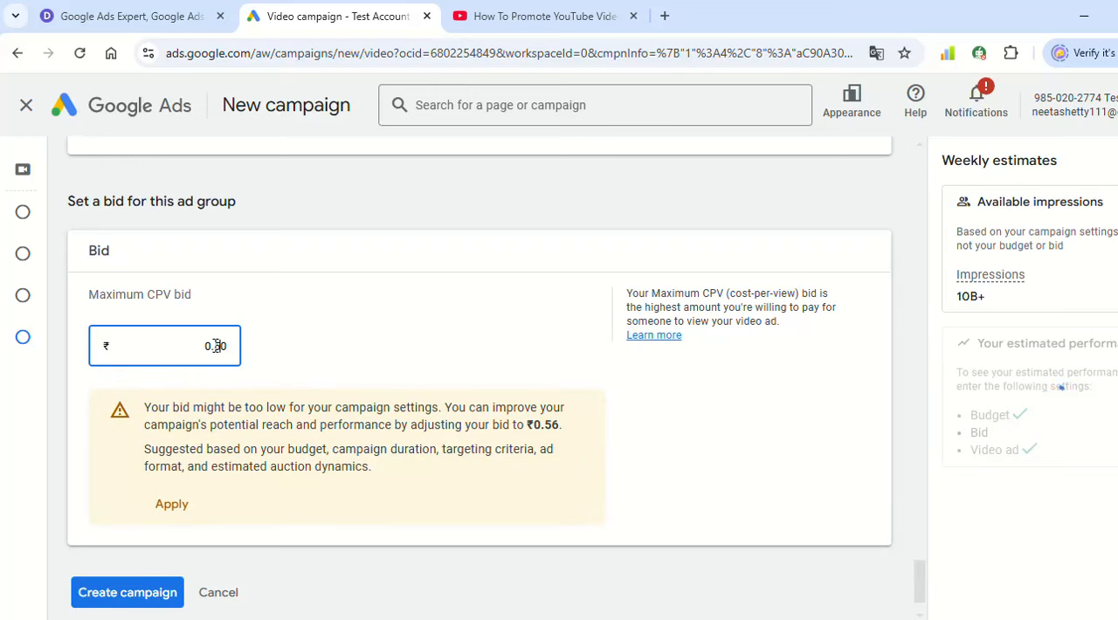
pyautogui.click(264, 337)
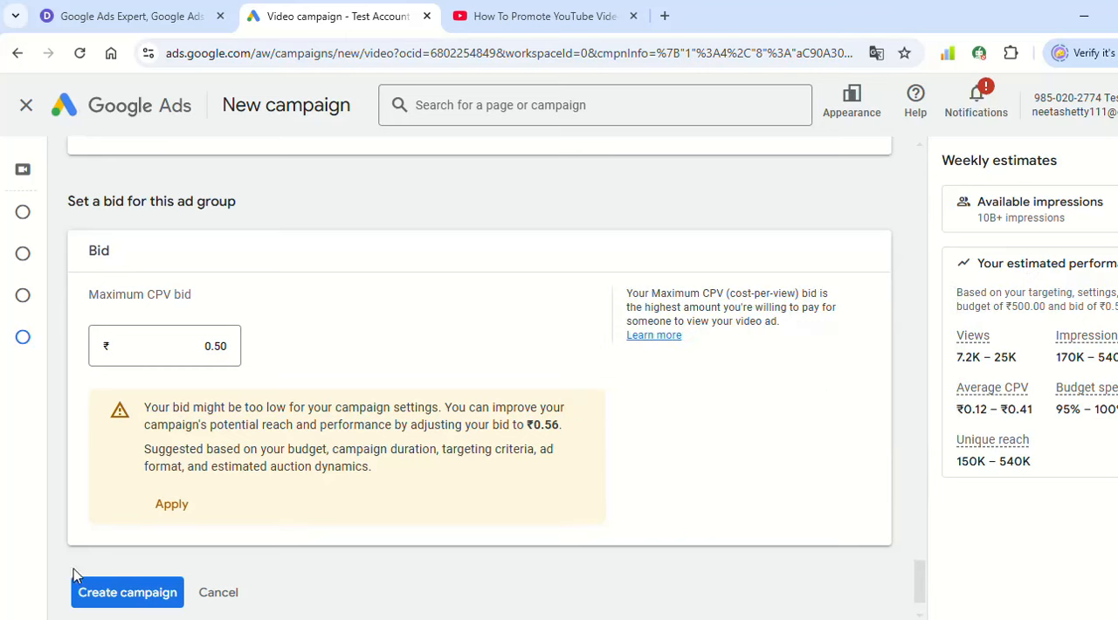
# - Create the campaign, continue to its overview, and review the ad's performance summary and status
pyautogui.click(140, 594)
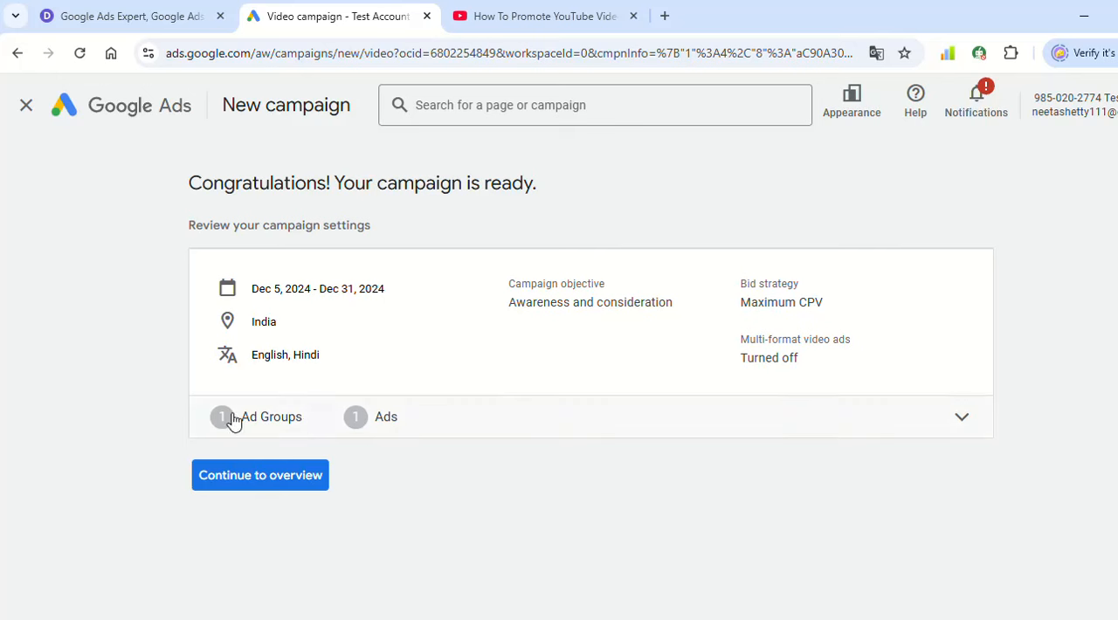
pyautogui.click(286, 481)
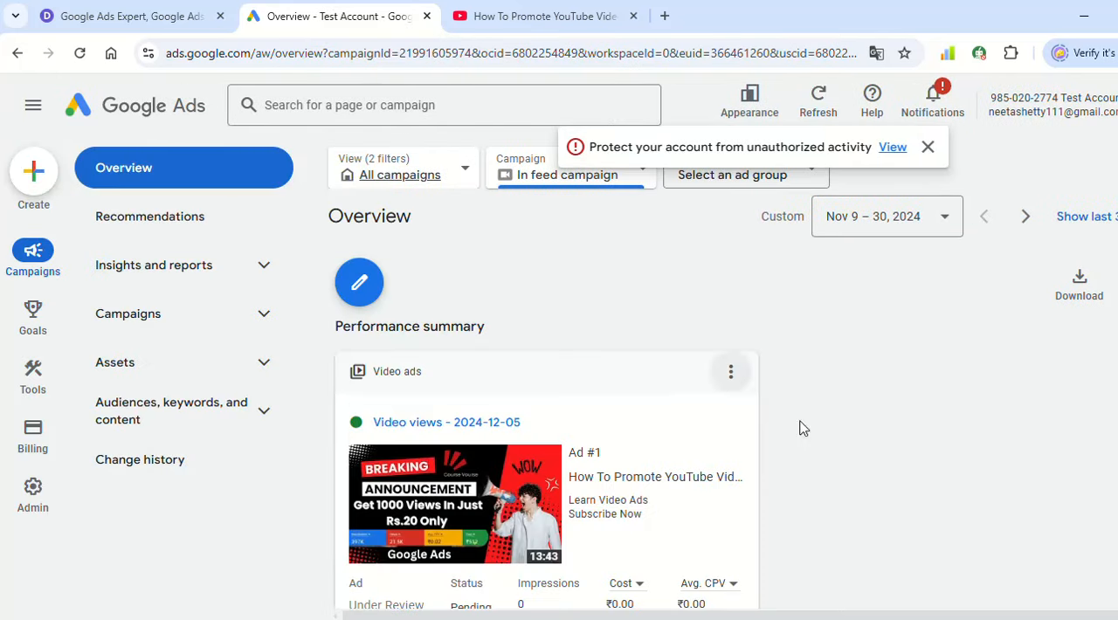
pyautogui.scroll(-3, 639, 404)
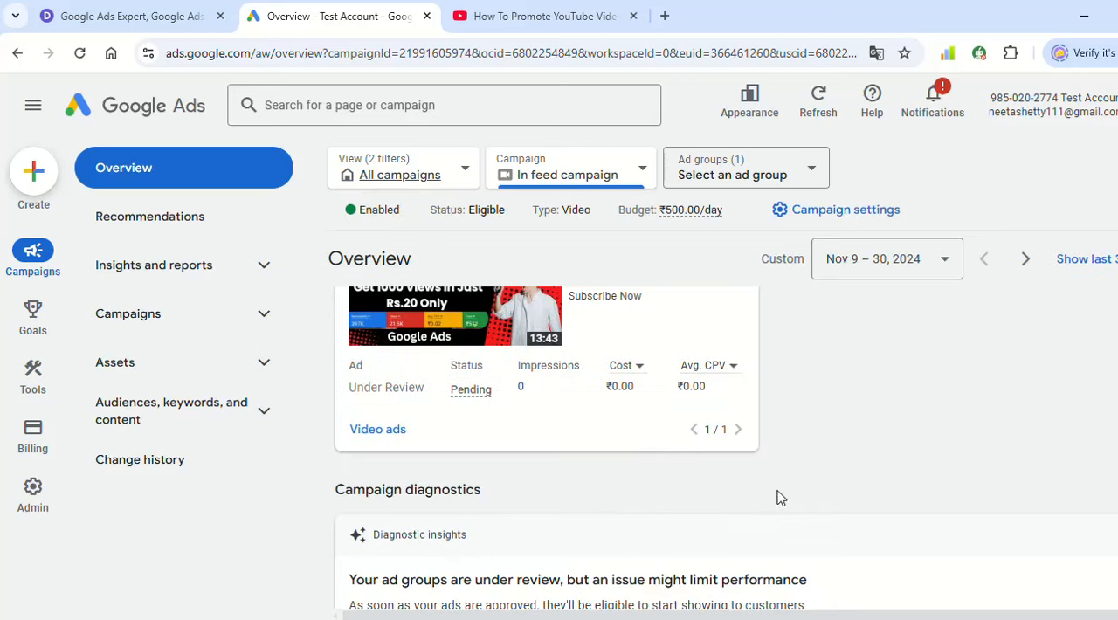
pyautogui.scroll(3, 549, 420)
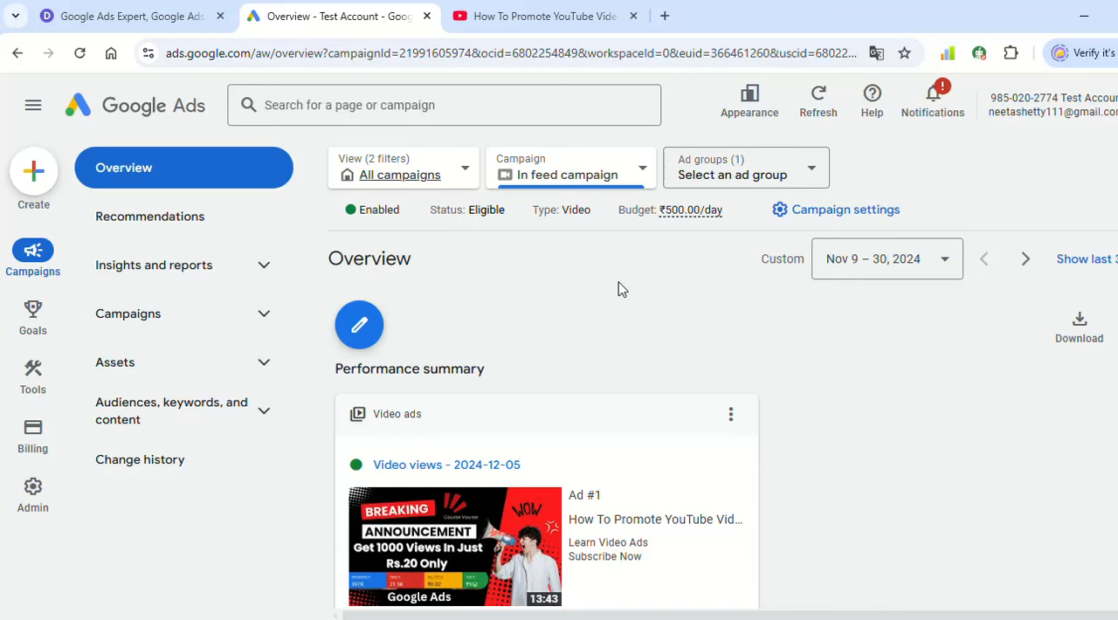
# - Search Google for "infeed video ads" in a new browser tab
pyautogui.click(665, 16)
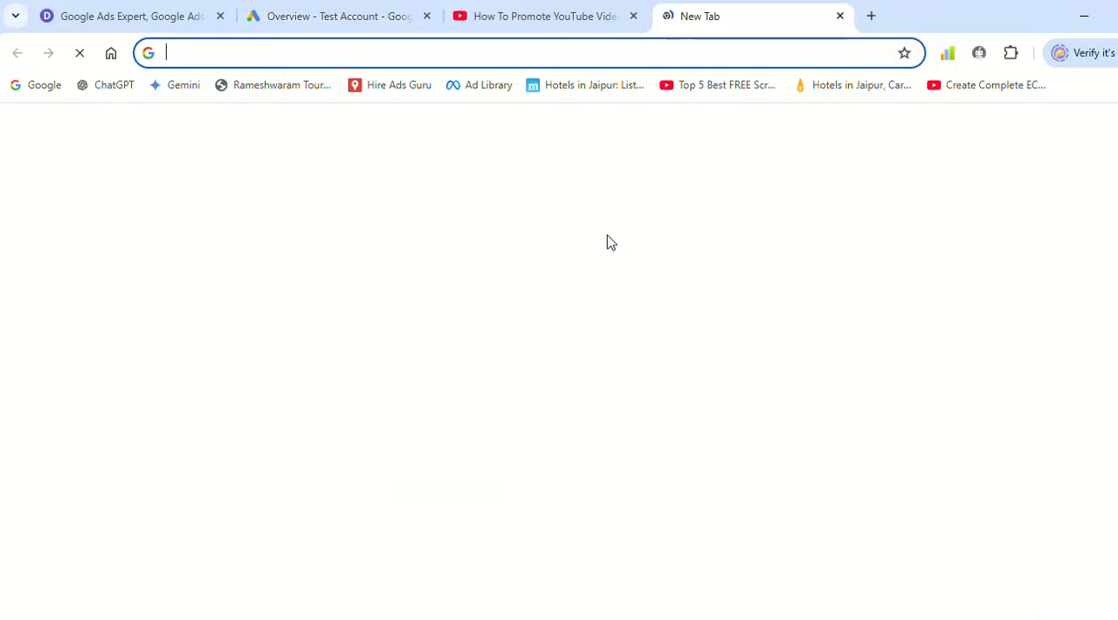
pyautogui.click(463, 339)
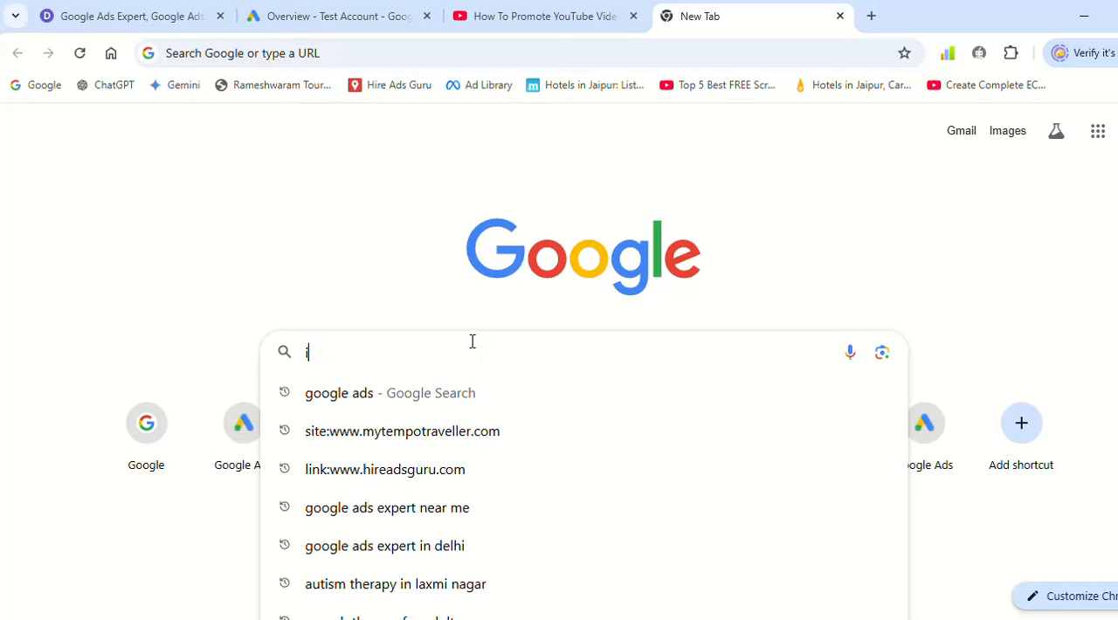
pyautogui.write('infeed')
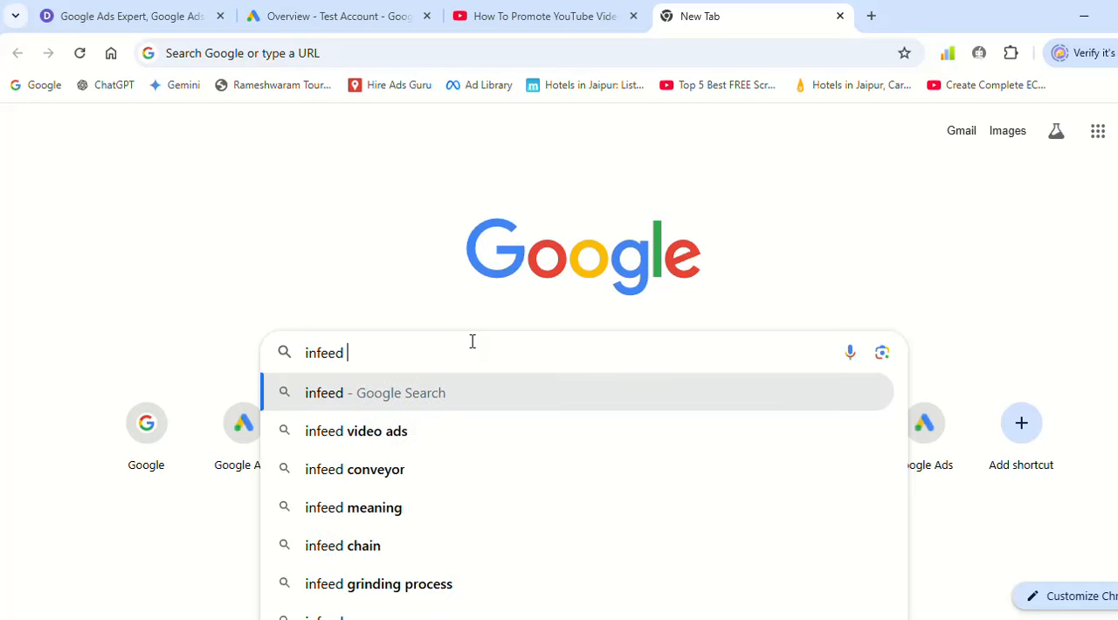
pyautogui.click(447, 431)
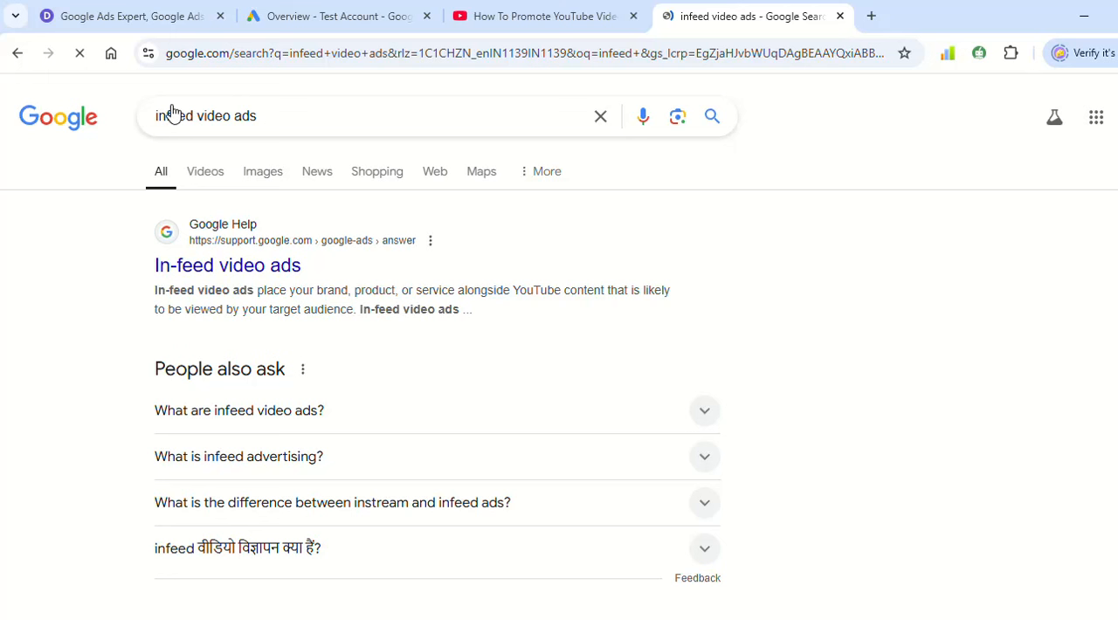
# - Browse the image results for in-feed video ads and preview the Social Media Examiner example of the in-feed ad format setting
pyautogui.click(219, 173)
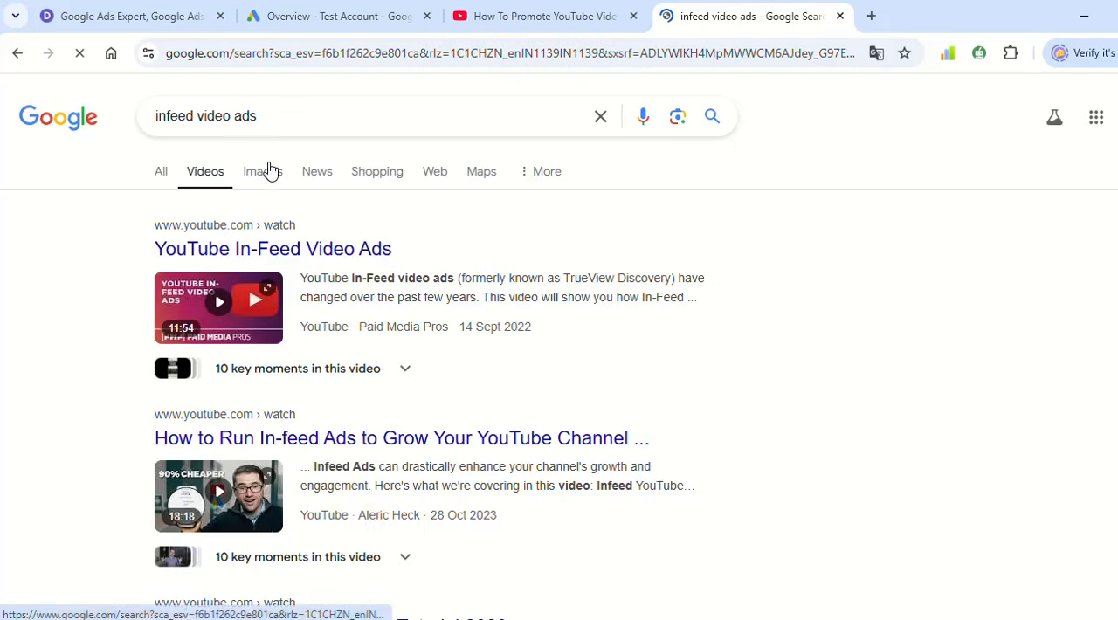
pyautogui.click(247, 187)
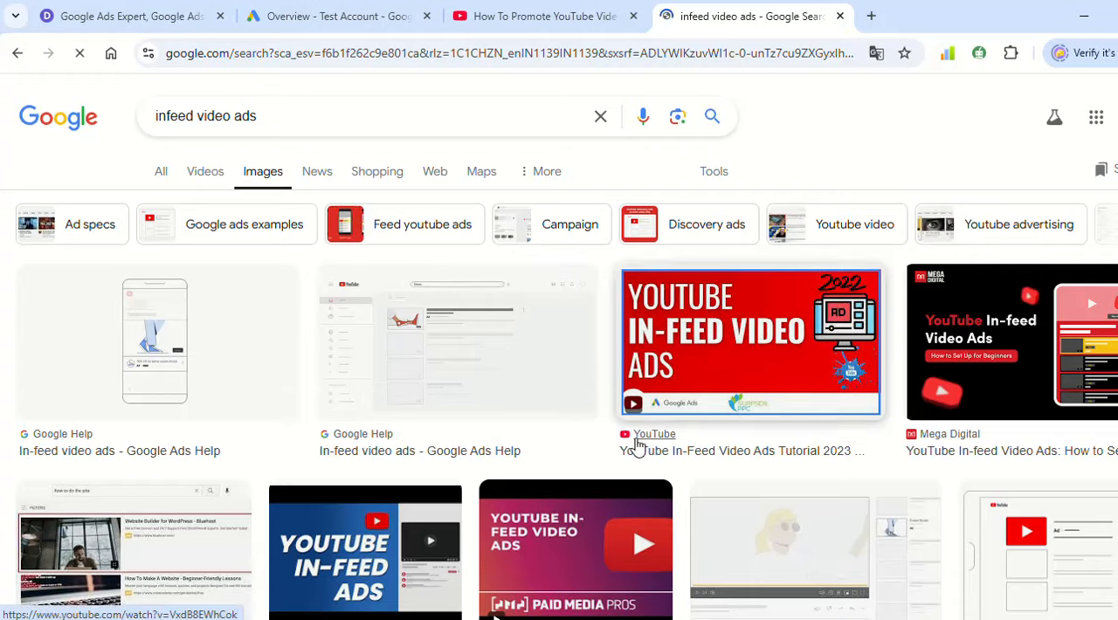
pyautogui.scroll(-6, 637, 445)
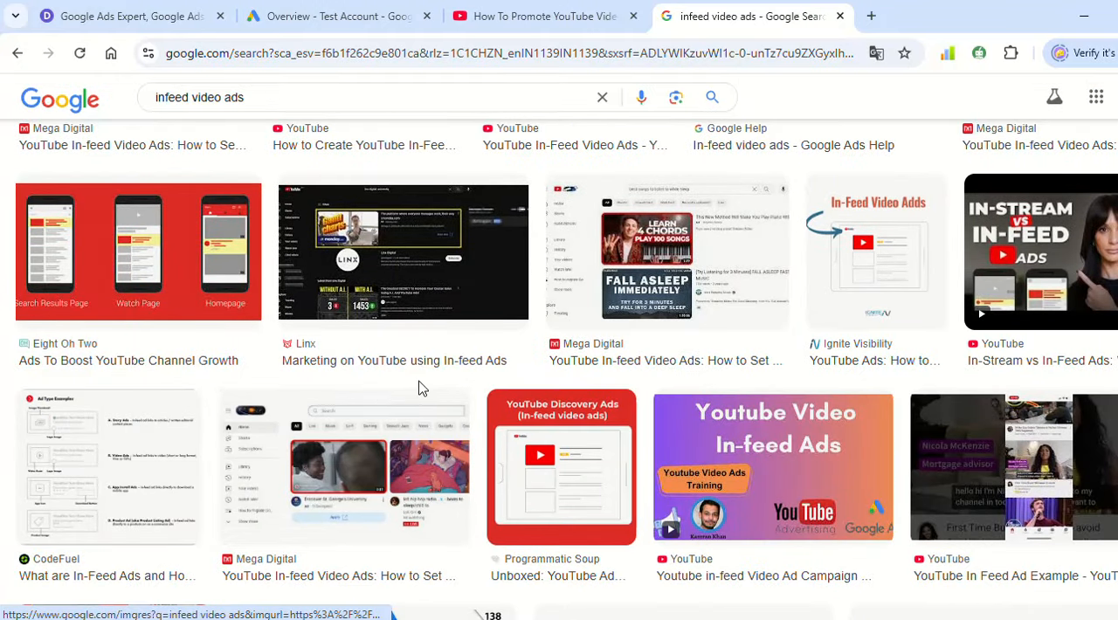
pyautogui.scroll(-2, 402, 384)
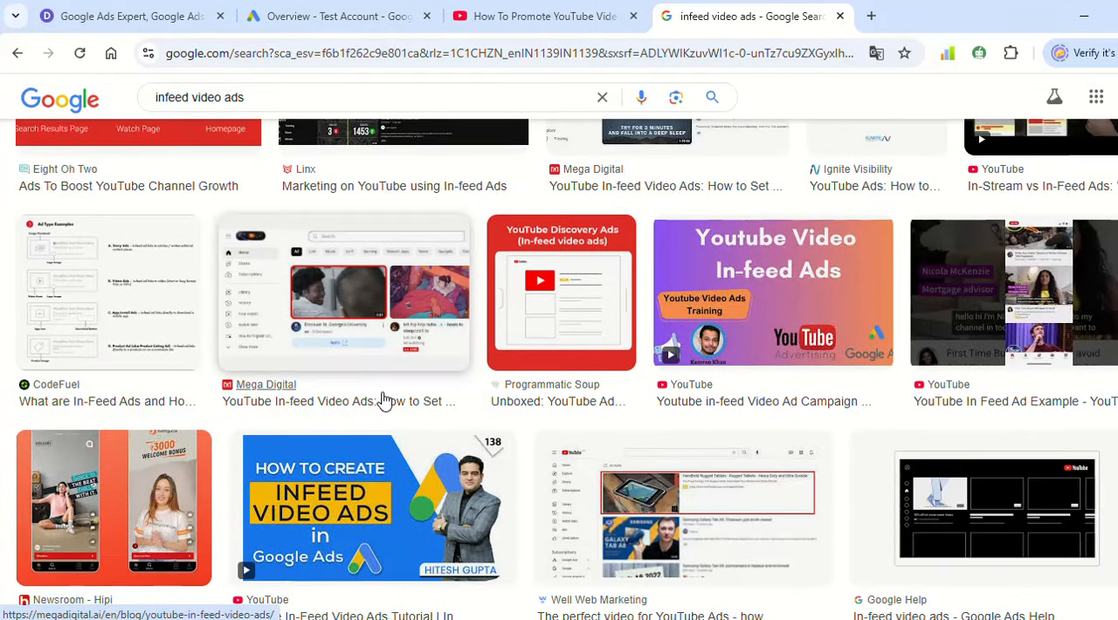
pyautogui.scroll(-5, 382, 400)
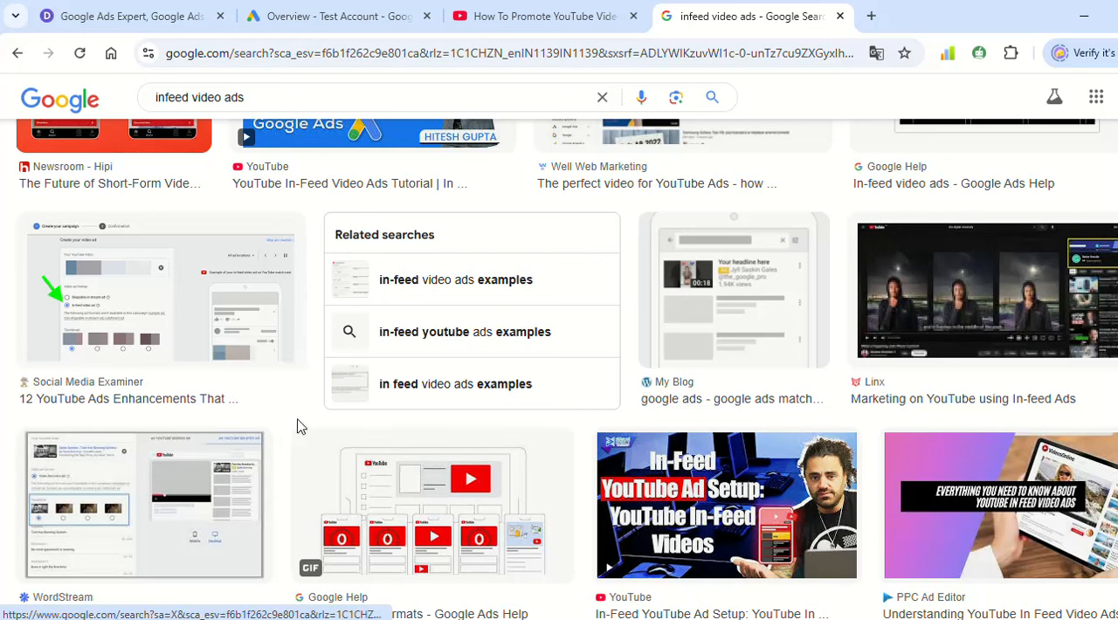
pyautogui.click(155, 346)
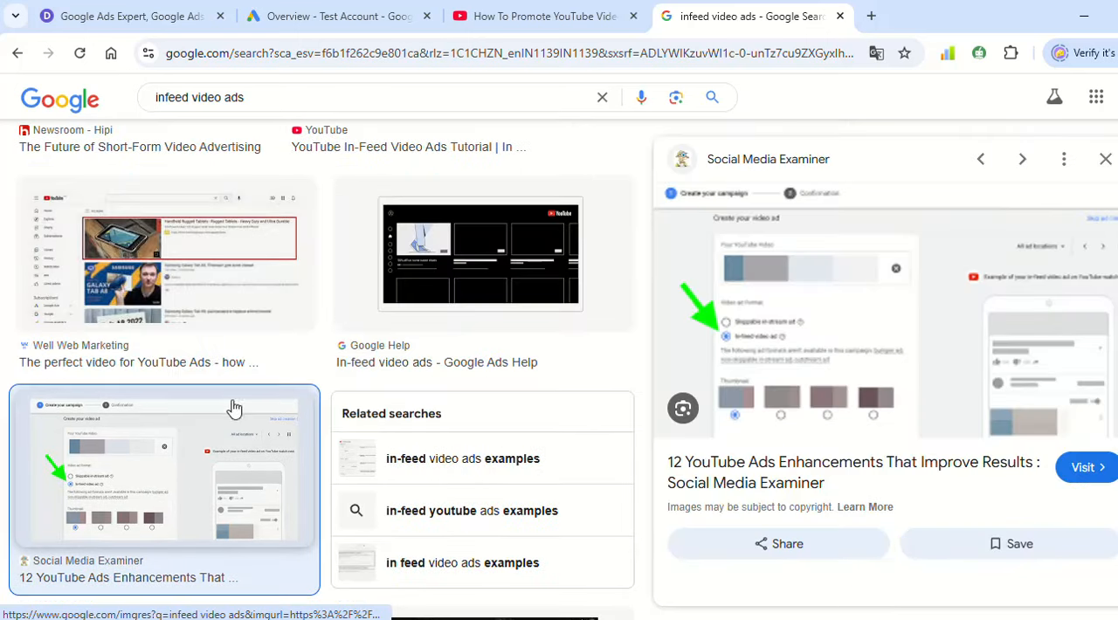
# - Preview the Eight Oh Two image showing in-feed ad placements on the search results page, watch page and homepage
pyautogui.scroll(12, 664, 533)
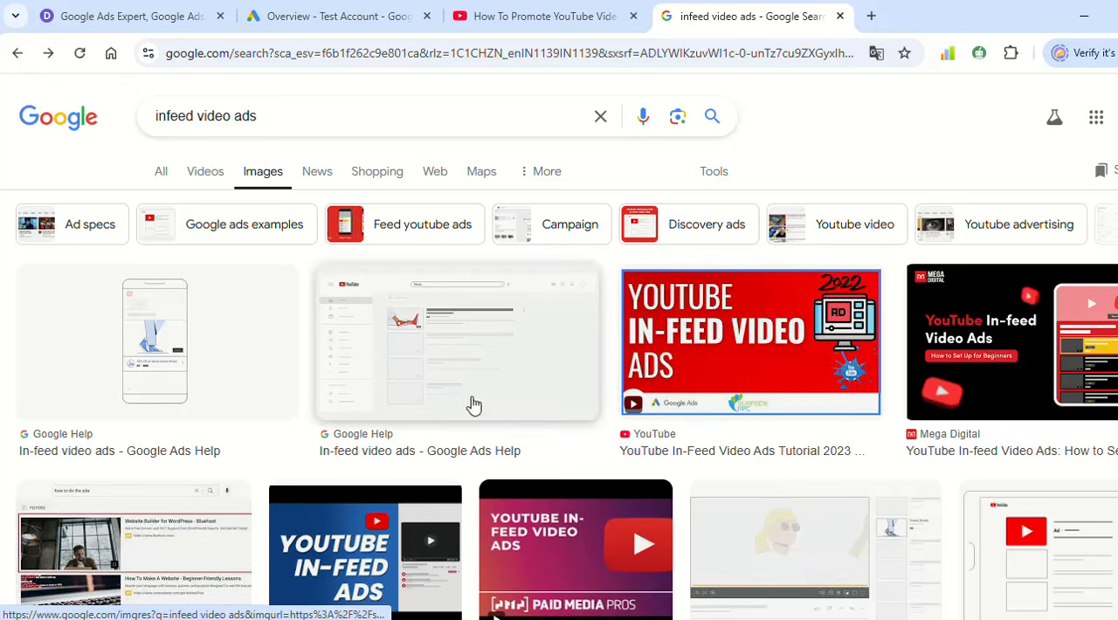
pyautogui.scroll(-3, 602, 437)
pyautogui.scroll(-3, 602, 438)
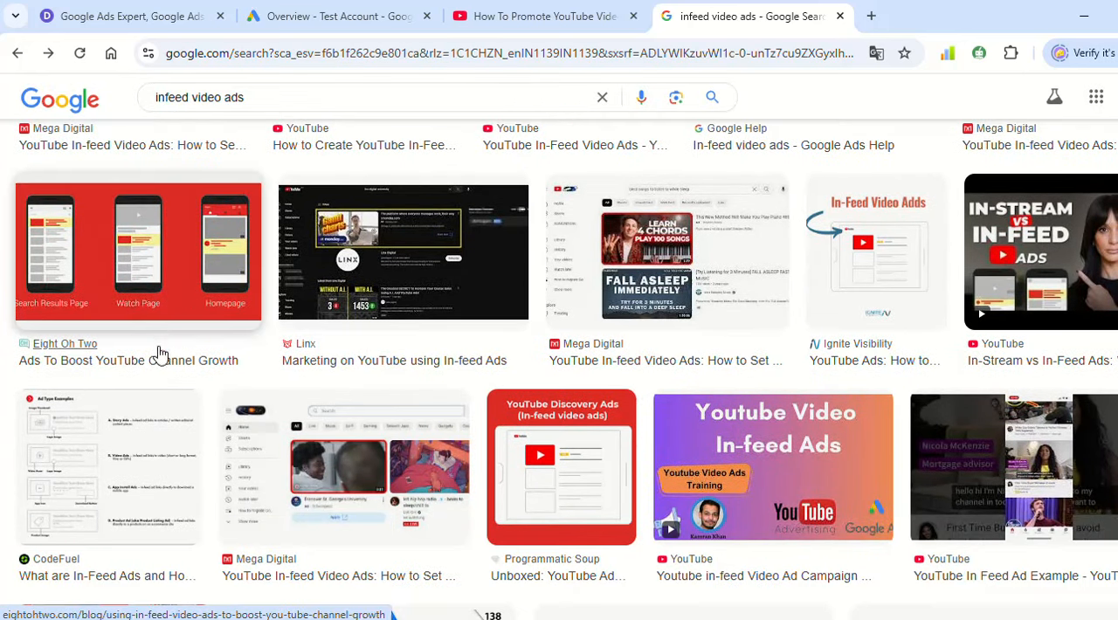
pyautogui.click(170, 262)
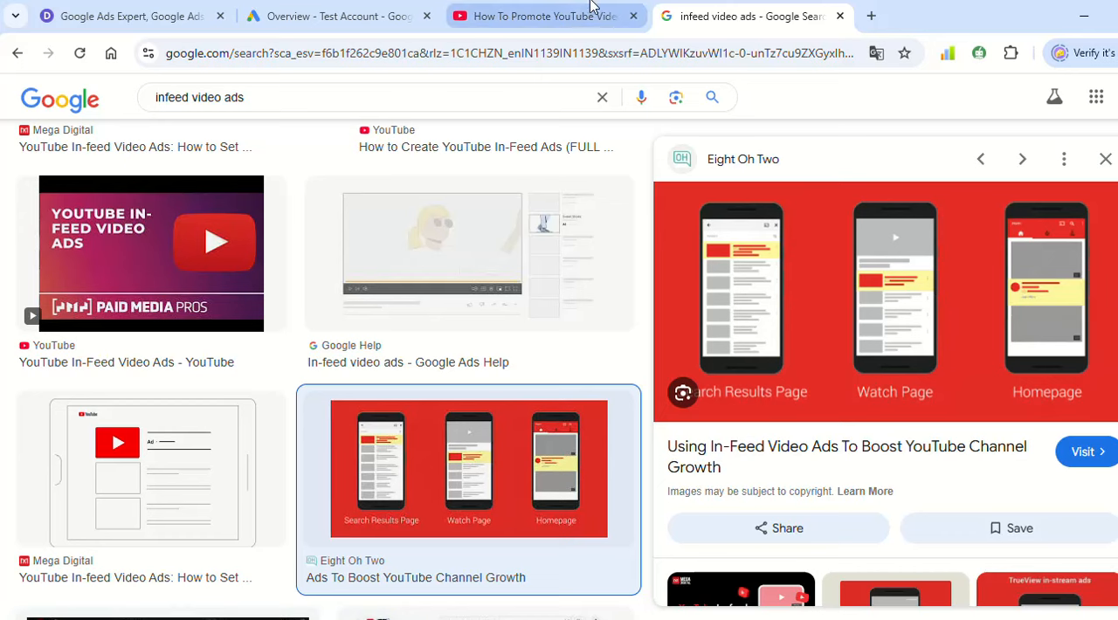
# - Switch to the YouTube page of the promoted video and return to the In feed campaign's overview in Google Ads
pyautogui.click(573, 12)
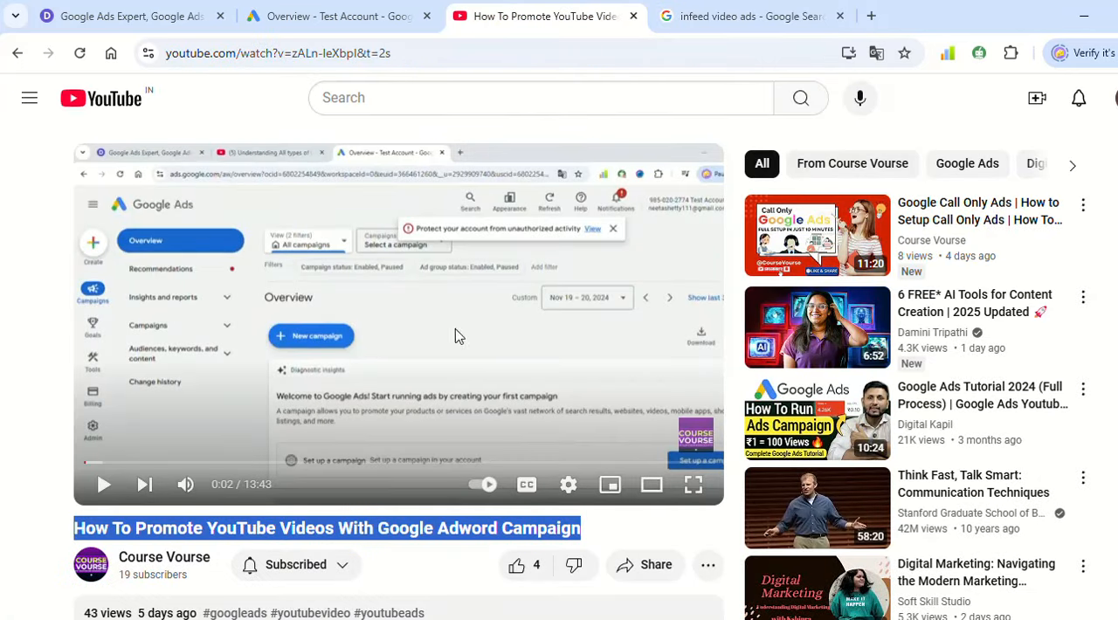
pyautogui.click(26, 248)
pyautogui.click(403, 7)
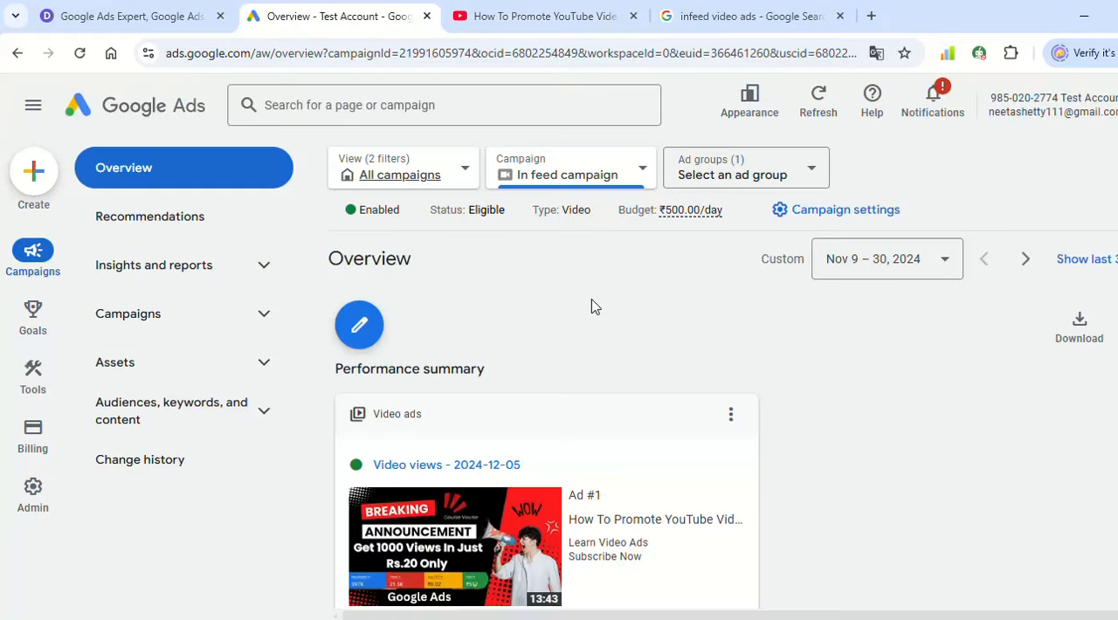